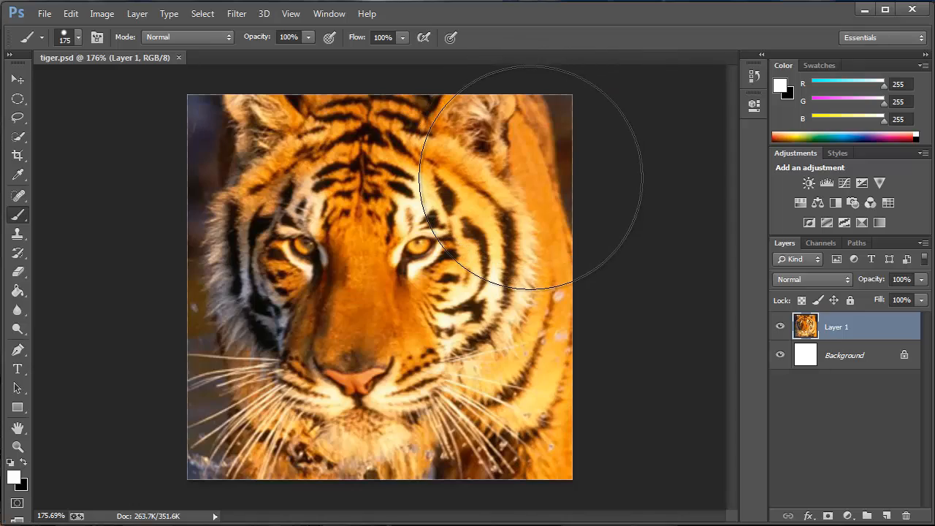
# Examine the tiger image's individual pixels up close around the eye, the ear and the upper image edge, and return to the whole picture.
pyautogui.scroll(1, 370, 226)
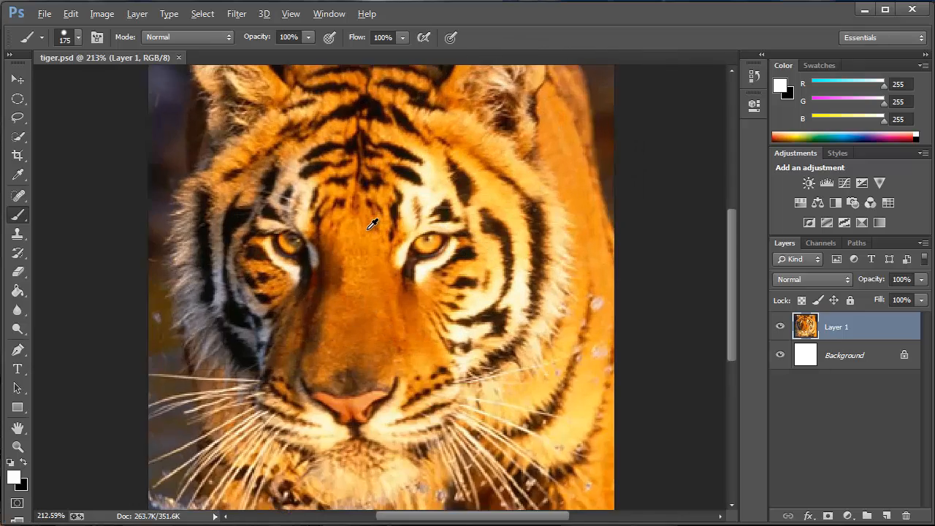
pyautogui.scroll(9, 371, 224)
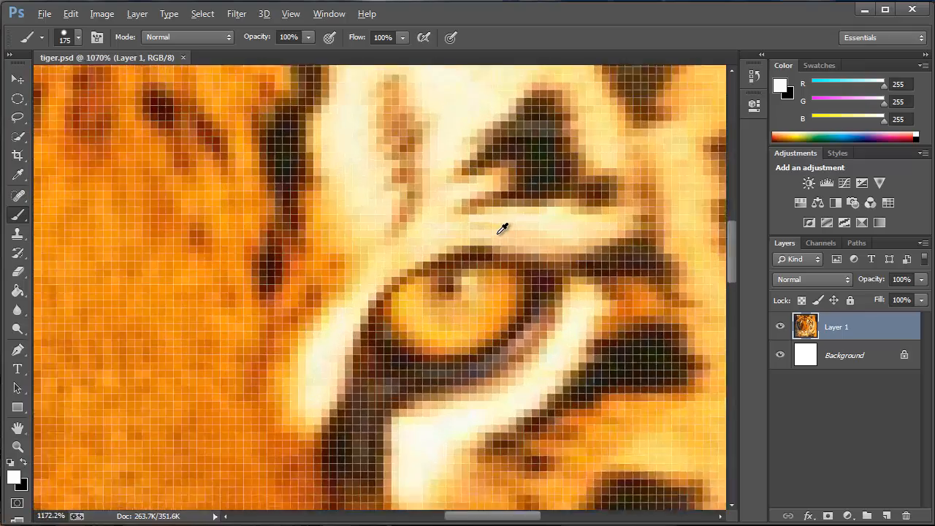
pyautogui.moveTo(562, 144); pyautogui.dragTo(411, 253)
pyautogui.moveTo(508, 187); pyautogui.dragTo(358, 307)
pyautogui.moveTo(586, 189); pyautogui.dragTo(540, 236)
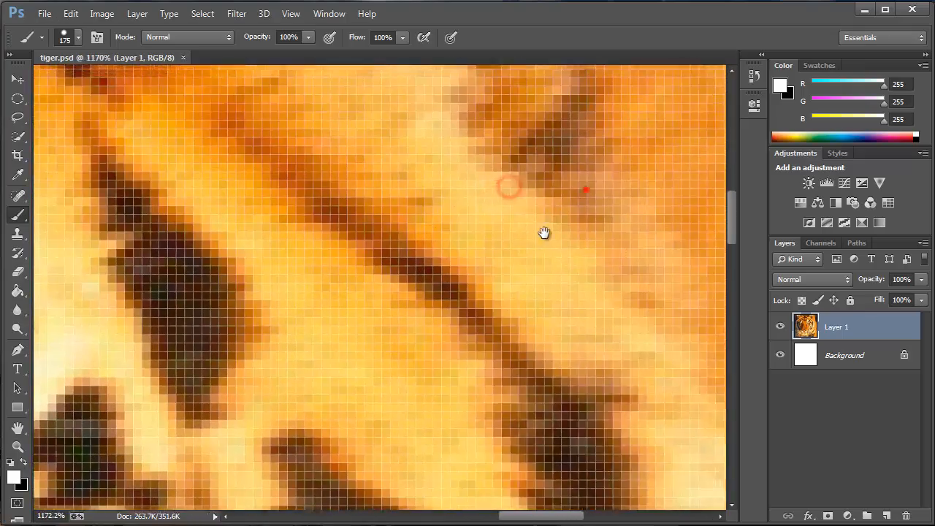
pyautogui.moveTo(551, 159)
pyautogui.mouseDown()
pyautogui.moveTo(443, 270)
pyautogui.moveTo(522, 178)
pyautogui.moveTo(517, 201)
pyautogui.mouseUp()
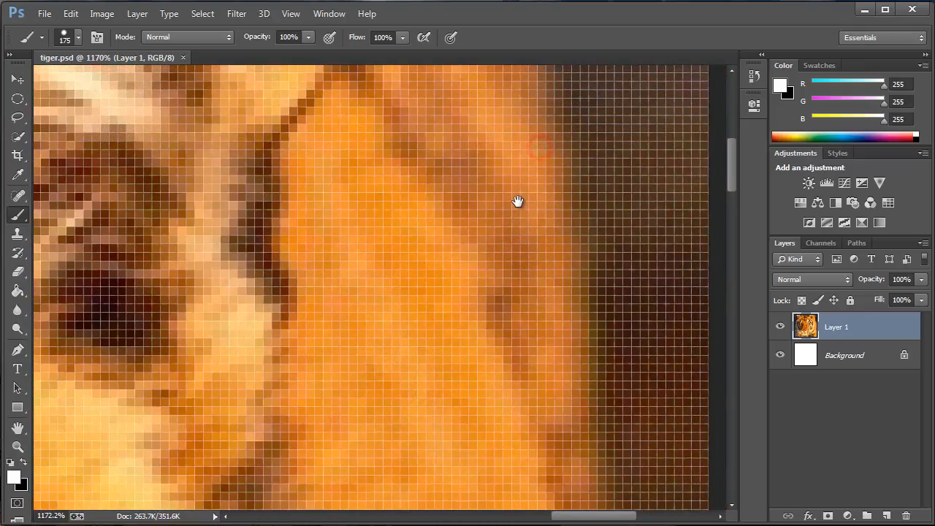
pyautogui.moveTo(485, 151); pyautogui.dragTo(499, 180)
pyautogui.scroll(1, 500, 177)
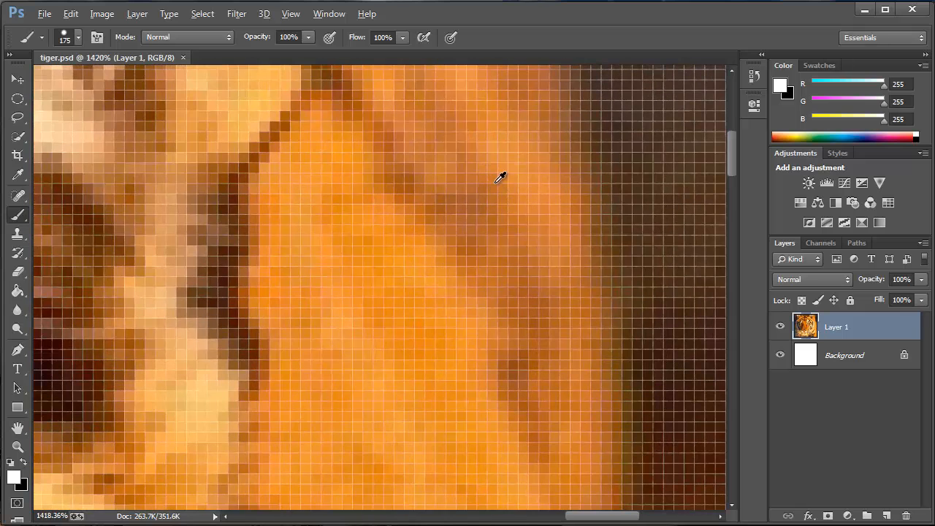
pyautogui.moveTo(428, 156); pyautogui.dragTo(504, 314)
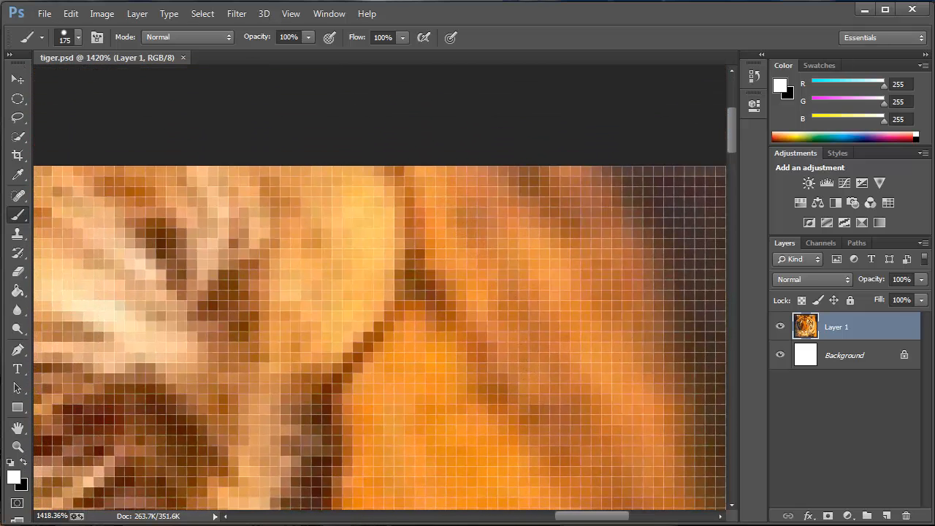
pyautogui.moveTo(595, 344)
pyautogui.mouseDown()
pyautogui.moveTo(565, 346)
pyautogui.moveTo(486, 275)
pyautogui.mouseUp()
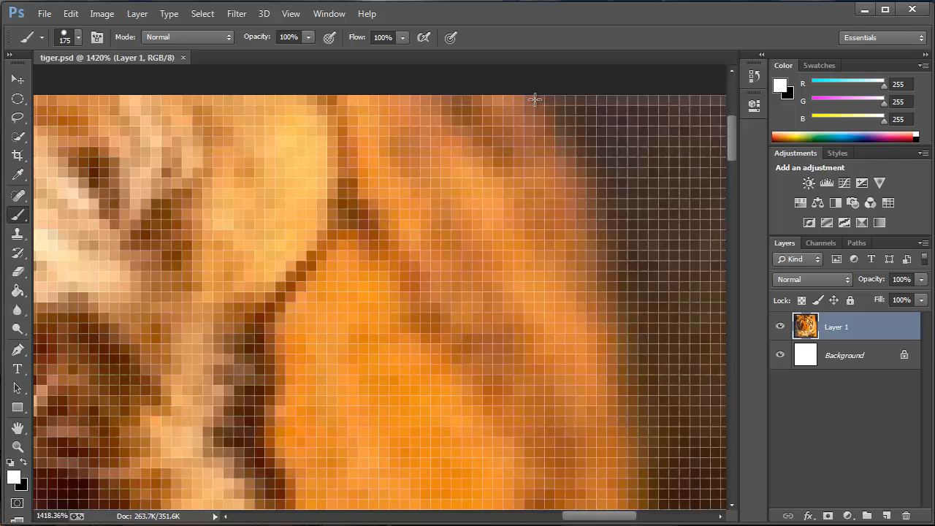
pyautogui.scroll(-2, 411, 255)
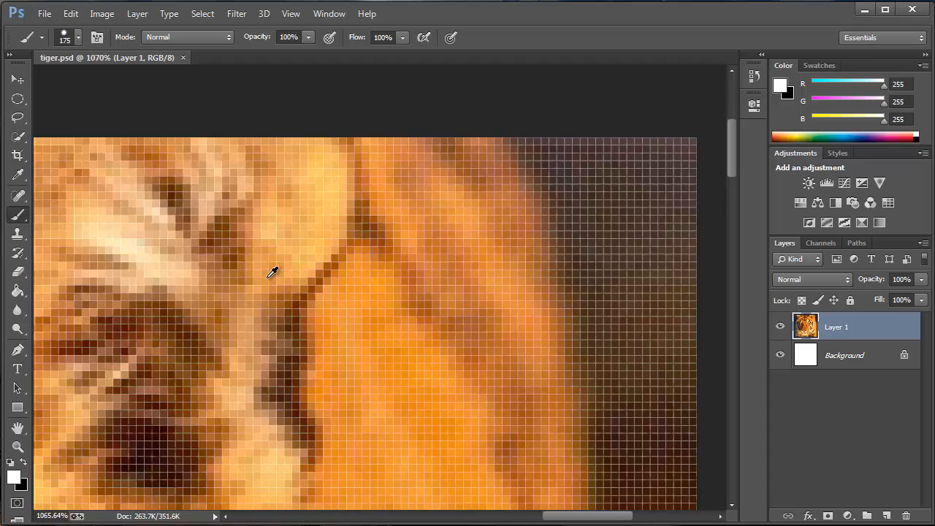
pyautogui.scroll(-5, 272, 272)
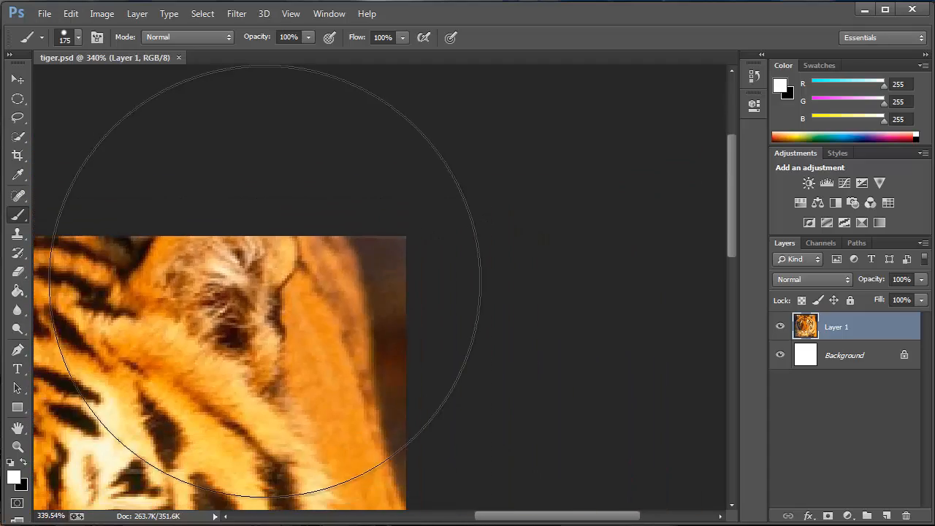
pyautogui.moveTo(244, 294); pyautogui.dragTo(563, 129)
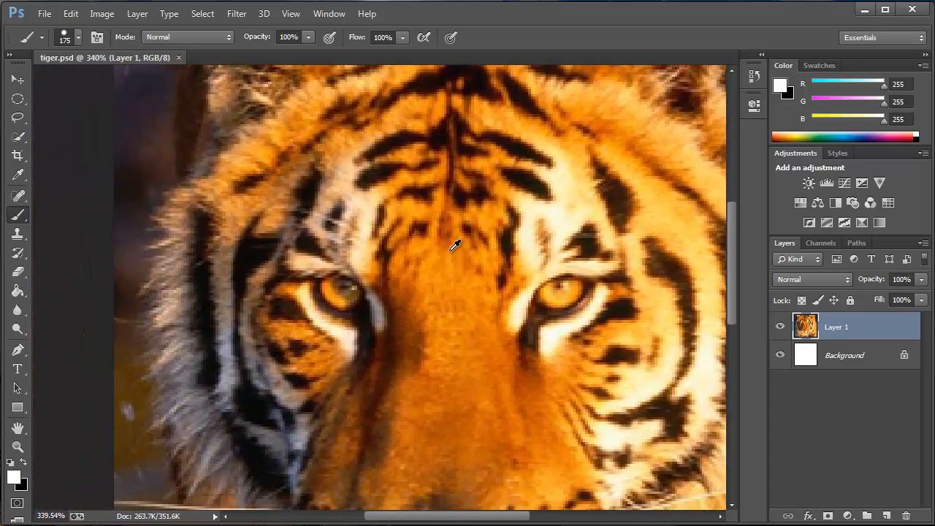
pyautogui.scroll(-4, 454, 246)
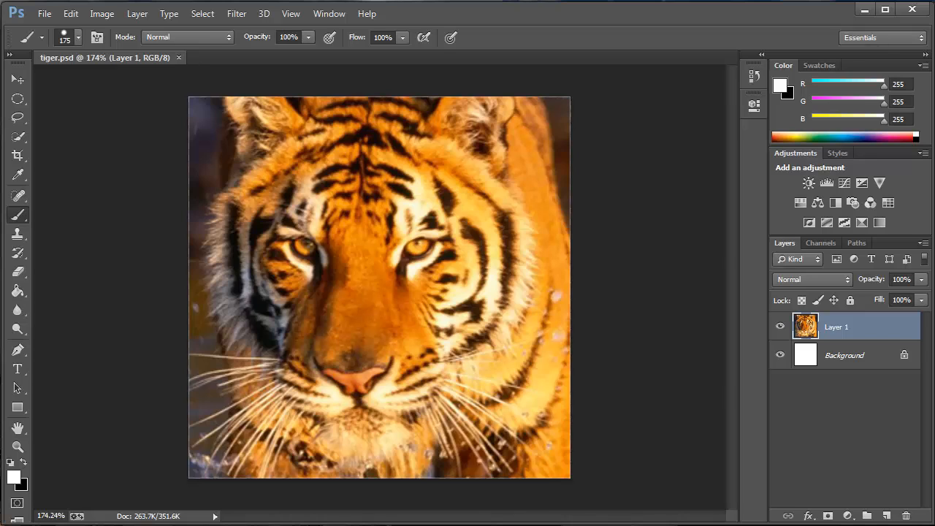
# Switch to Illustrator and create a one-artboard Letter document from the Print profile, with units set to inches.
pyautogui.click(864, 12)
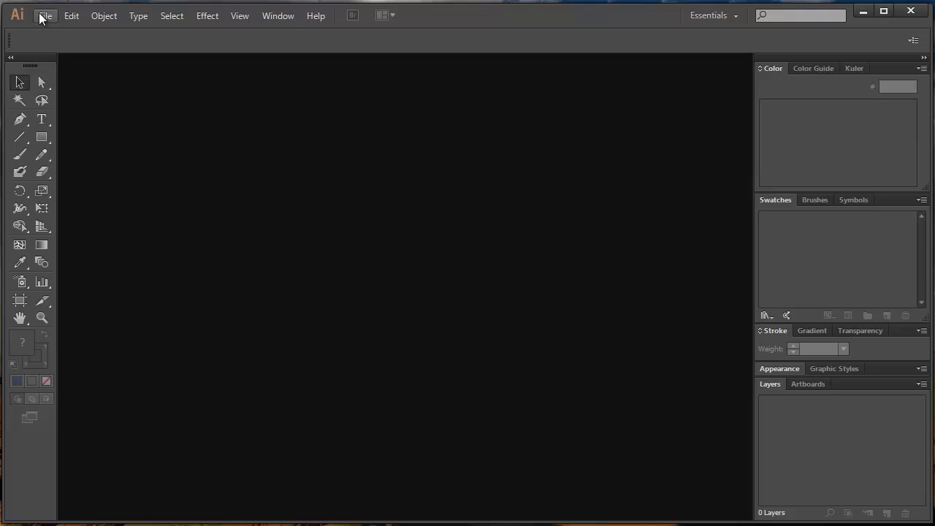
pyautogui.click(41, 17)
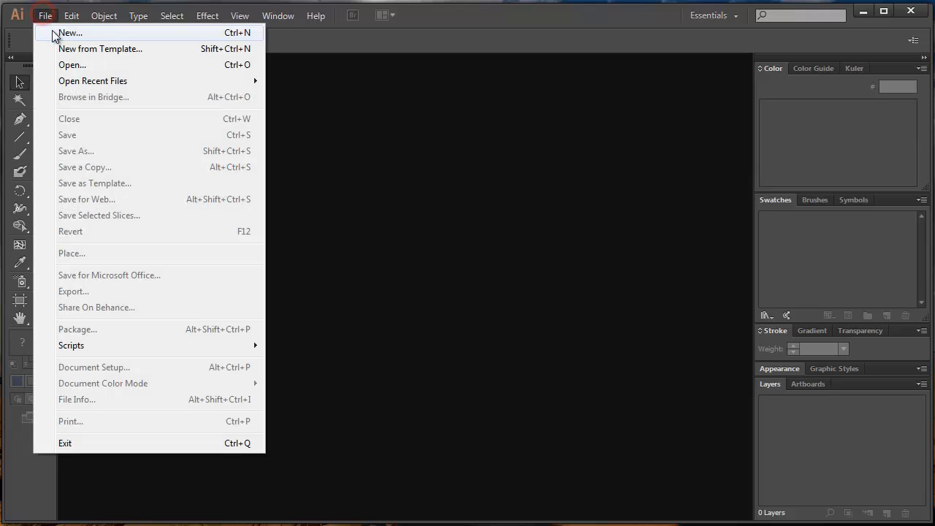
pyautogui.click(59, 34)
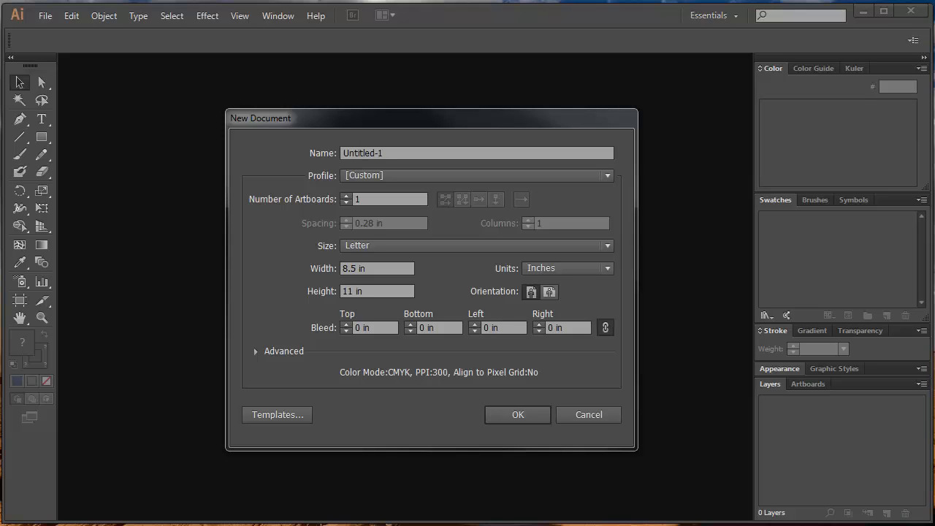
pyautogui.click(380, 271)
pyautogui.click(382, 293)
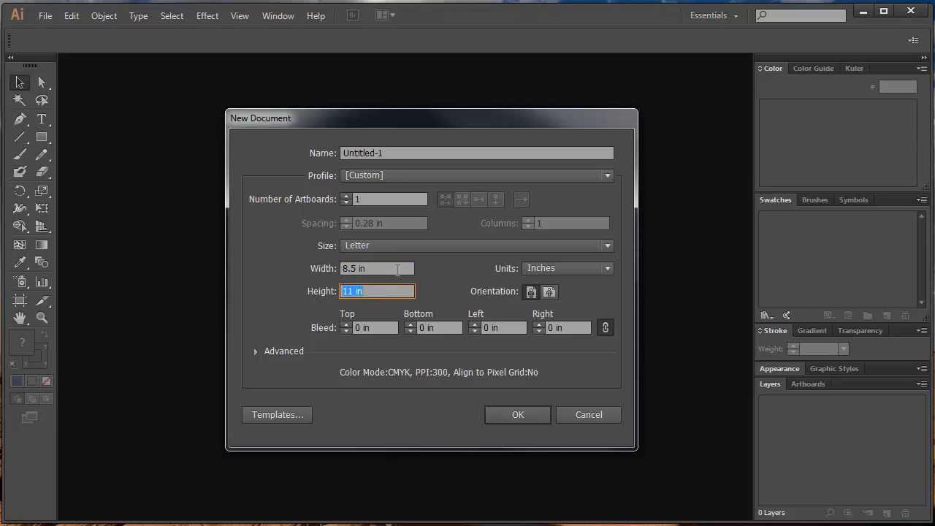
pyautogui.click(390, 268)
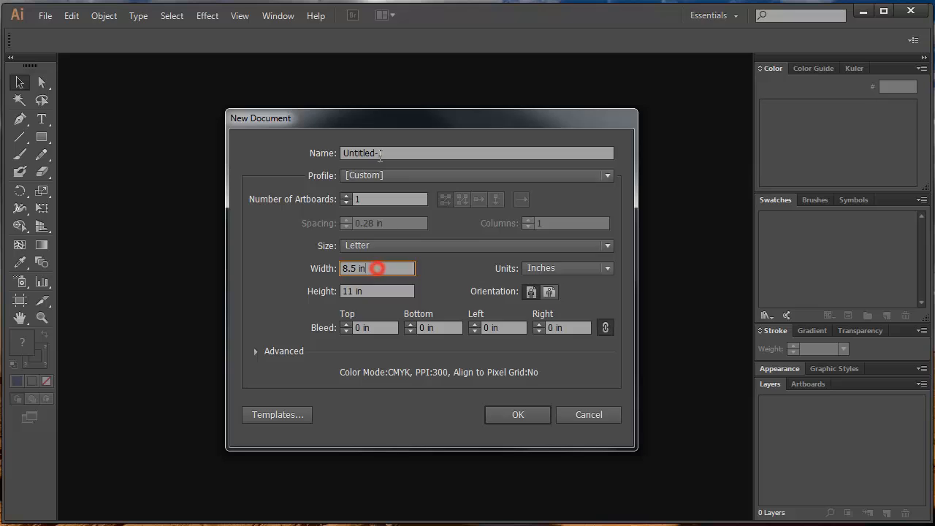
pyautogui.click(372, 177)
pyautogui.click(373, 209)
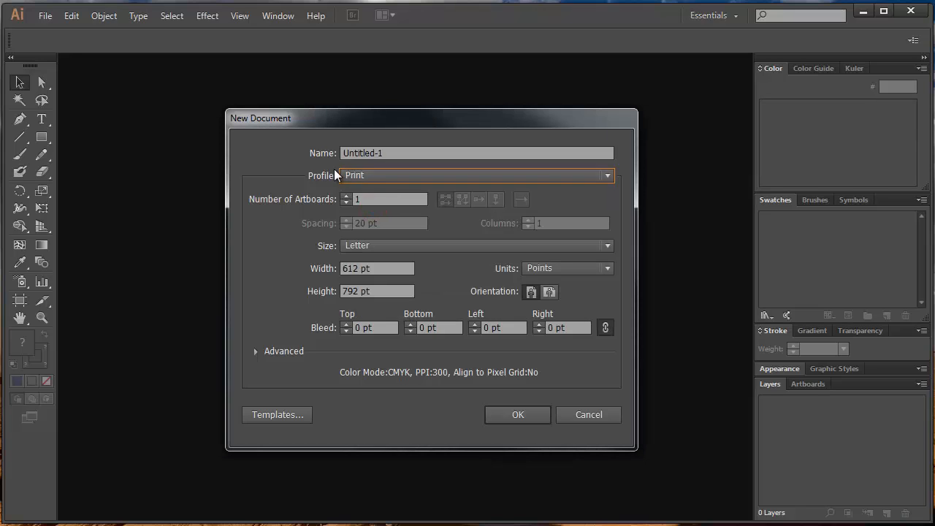
pyautogui.click(546, 270)
pyautogui.click(549, 316)
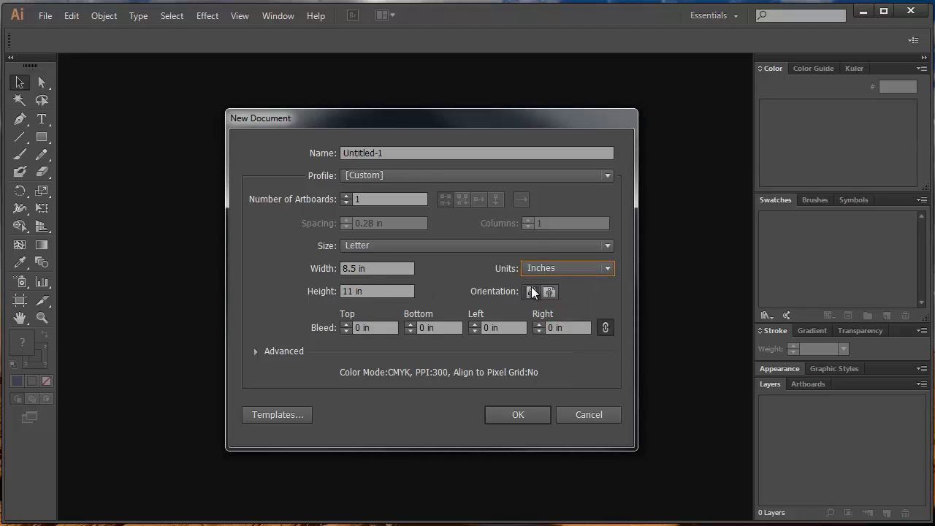
pyautogui.click(510, 410)
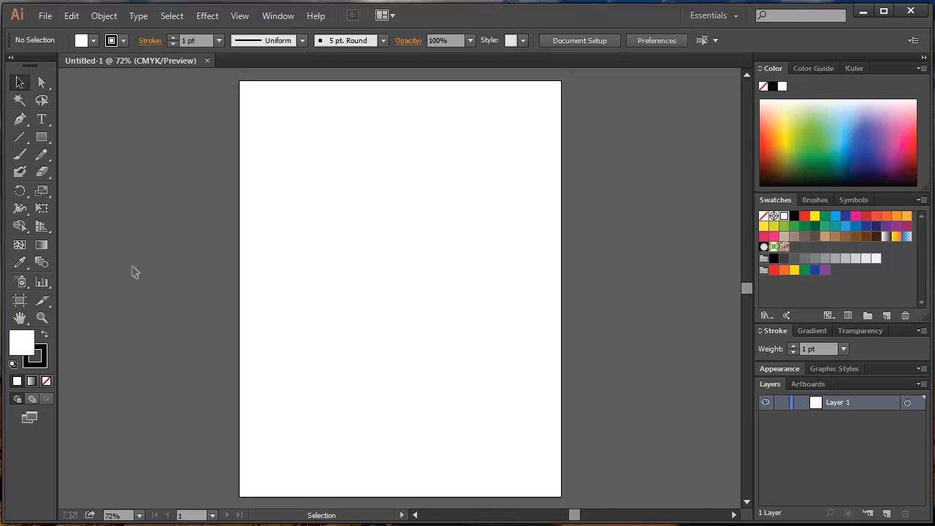
# Draw a wide rectangle in the upper part of the artboard with the Rectangle tool.
pyautogui.click(20, 121)
pyautogui.click(41, 137)
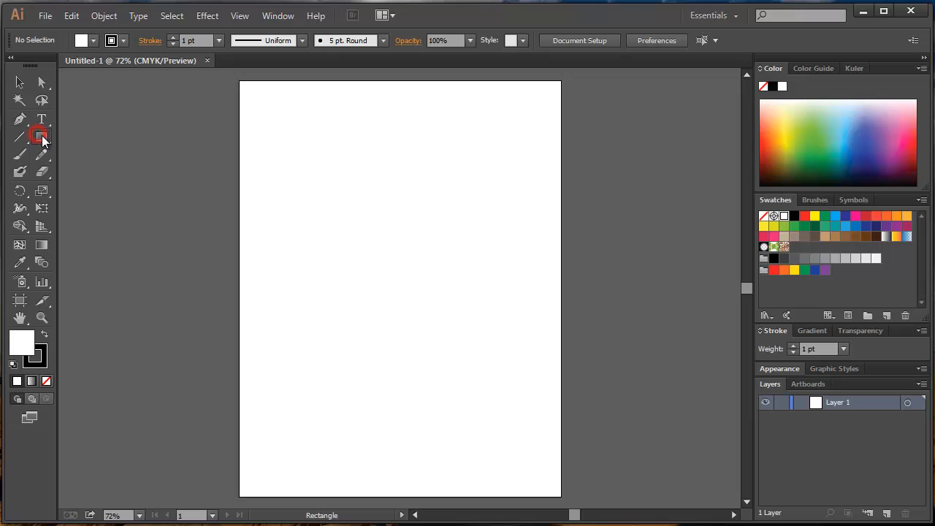
pyautogui.hotkey('ctrl', '=')
pyautogui.hotkey('ctrl', '-')
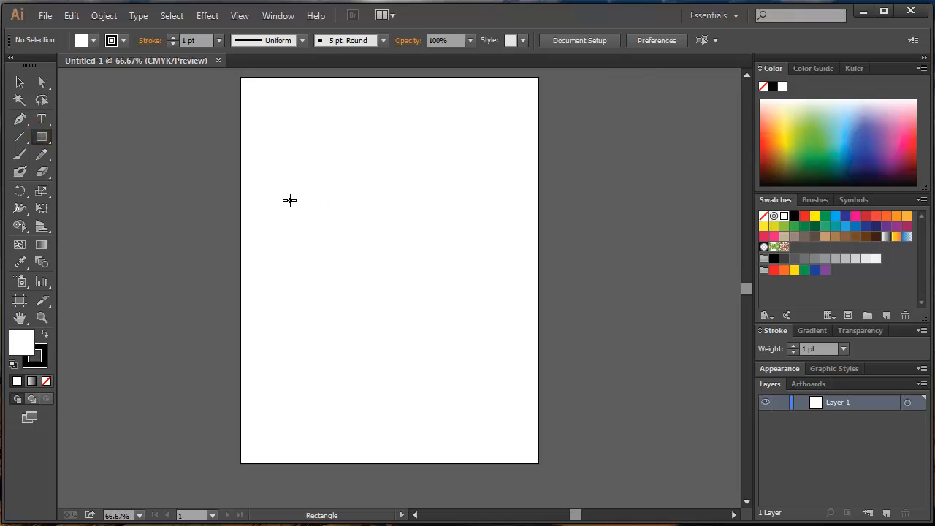
pyautogui.moveTo(280, 114); pyautogui.dragTo(446, 196)
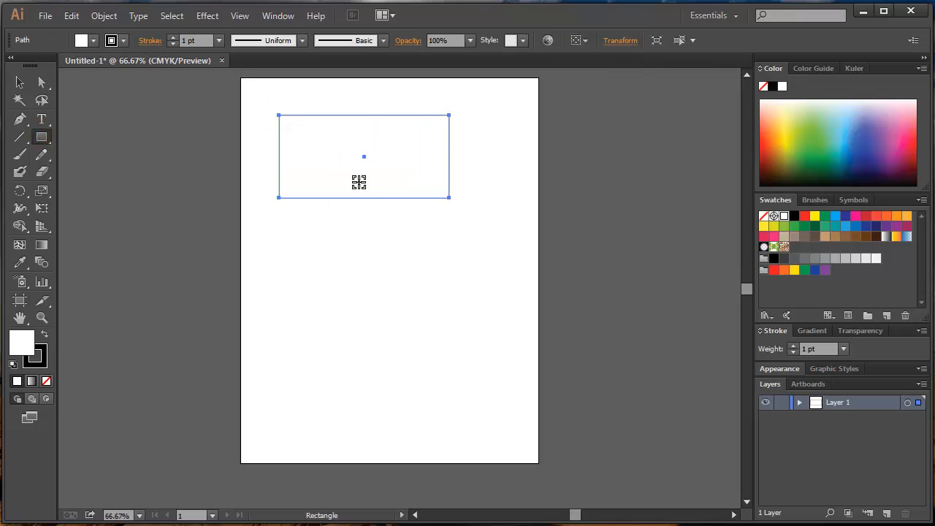
pyautogui.hotkey('ctrl', '=')
pyautogui.hotkey('ctrl', '=')
pyautogui.moveTo(356, 156); pyautogui.dragTo(355, 230)
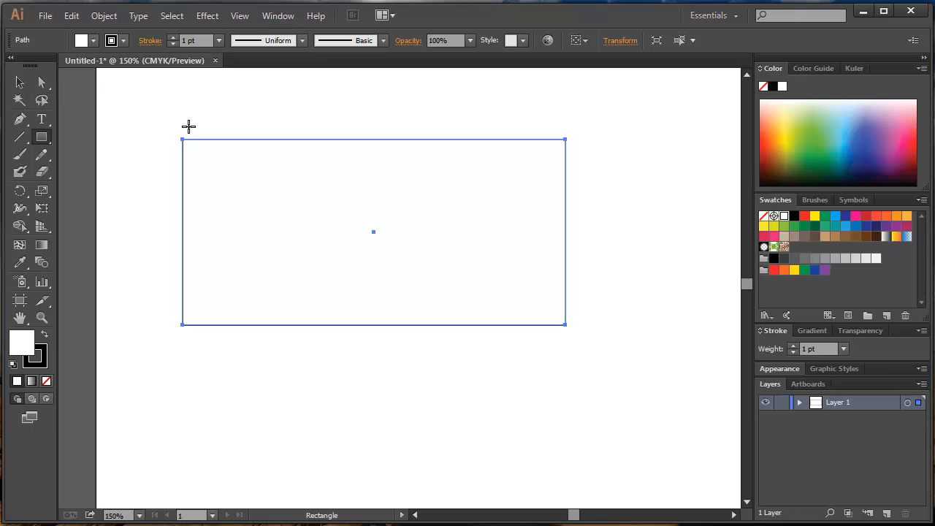
# Select the rectangle with the Selection tool and move it around the upper part of the artboard.
pyautogui.click(19, 83)
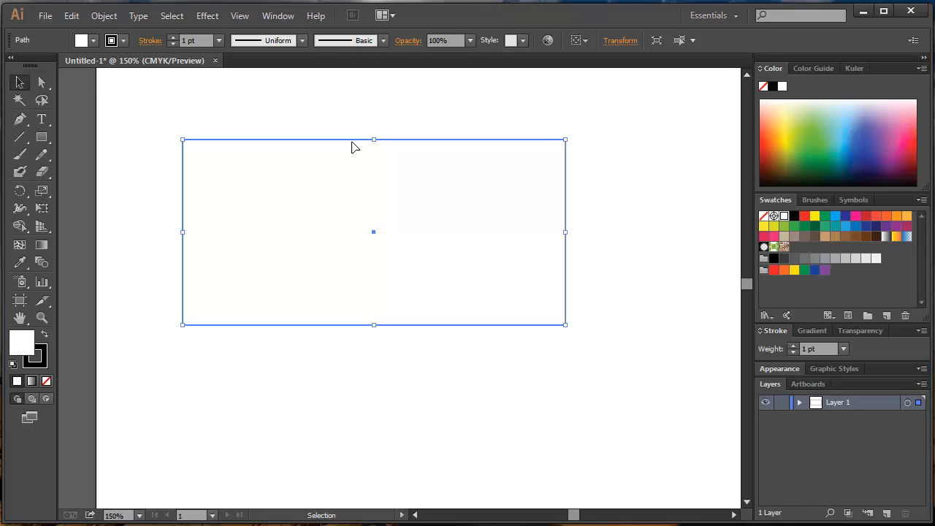
pyautogui.click(574, 157)
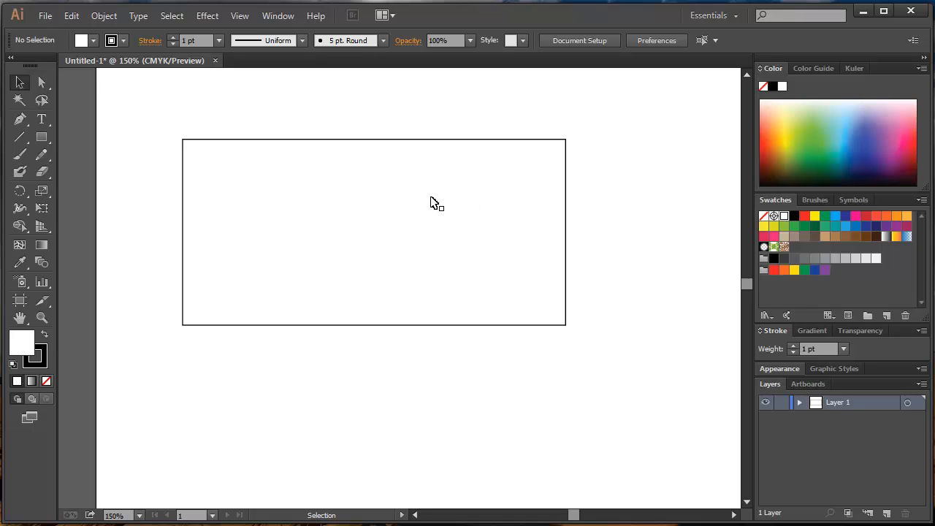
pyautogui.click(381, 188)
pyautogui.moveTo(380, 174); pyautogui.dragTo(476, 171)
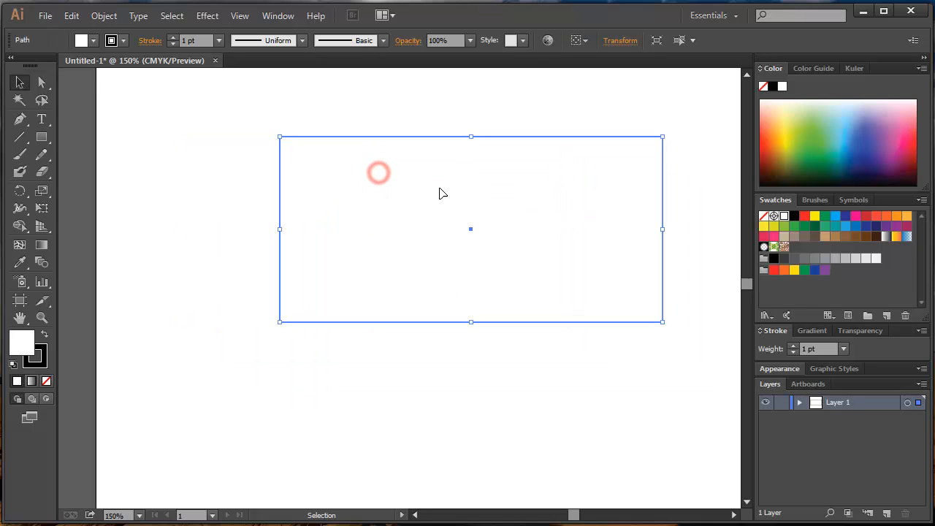
pyautogui.moveTo(514, 206); pyautogui.dragTo(404, 218)
pyautogui.moveTo(434, 198); pyautogui.dragTo(407, 213)
pyautogui.moveTo(455, 204); pyautogui.dragTo(504, 180)
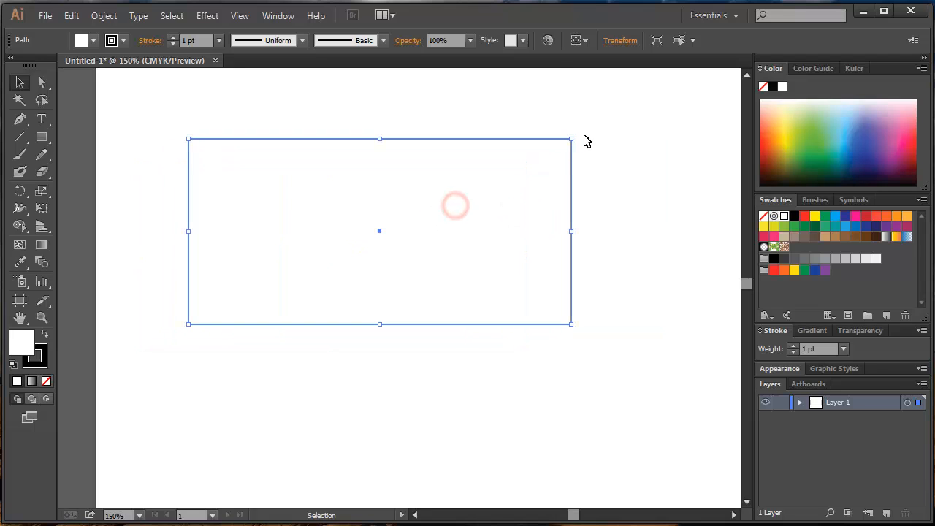
# Scale the rectangle down and rotate it slightly counterclockwise, leaving it deselected.
pyautogui.scroll(-1, 545, 189)
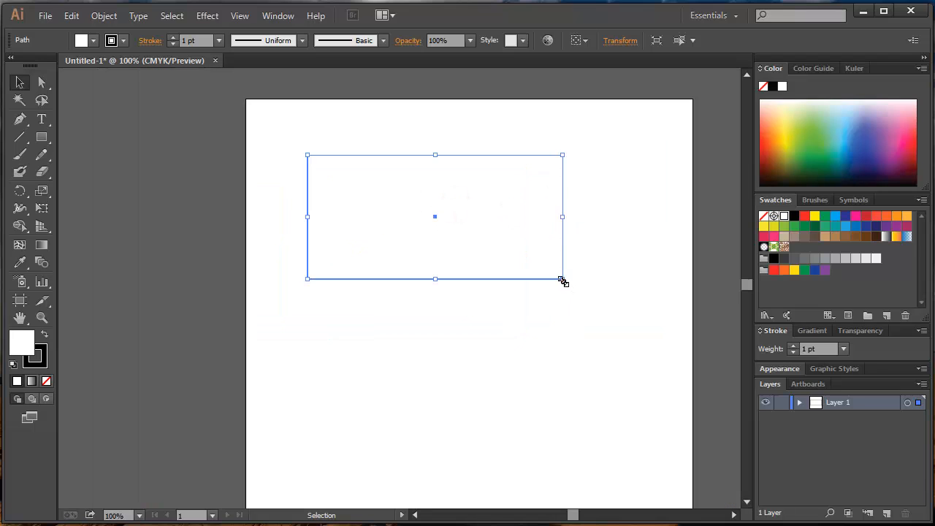
pyautogui.moveTo(562, 279); pyautogui.dragTo(584, 219)
pyautogui.click(584, 216)
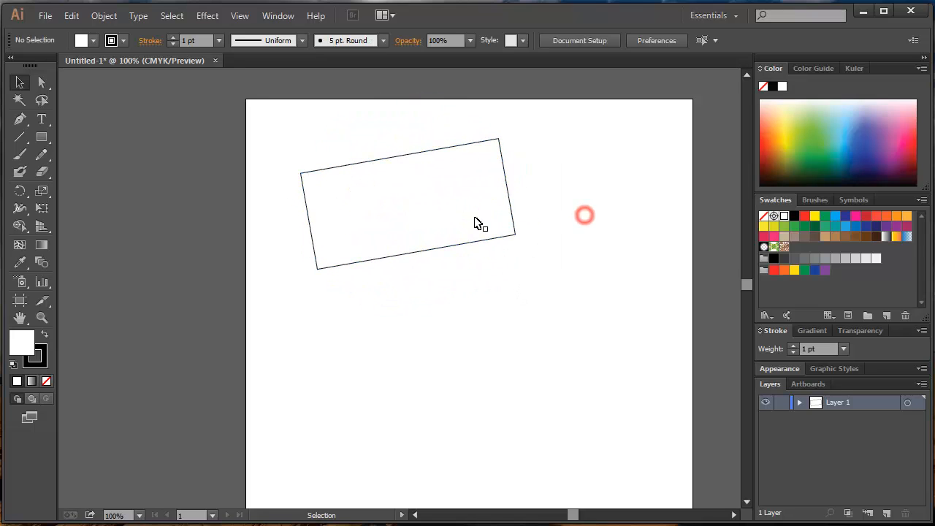
# Delete the tilted rectangle from the artboard.
pyautogui.scroll(1, 443, 221)
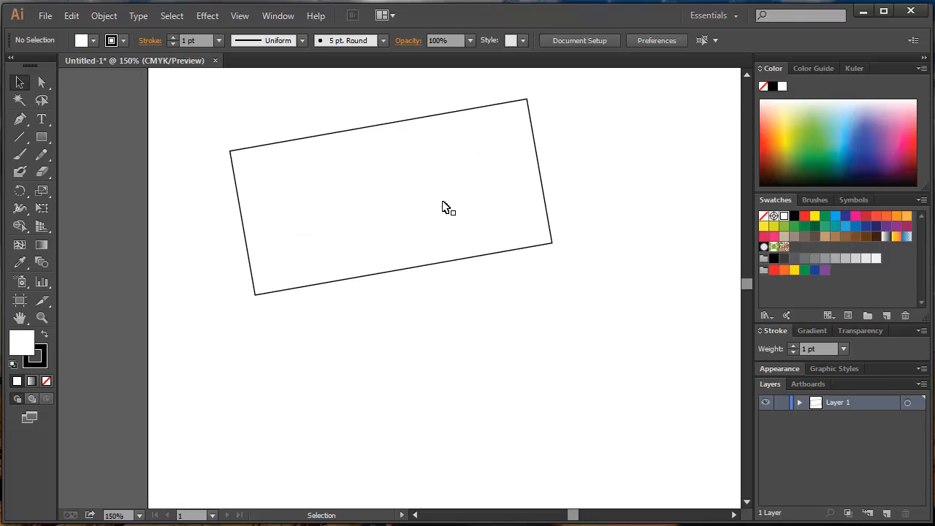
pyautogui.click(442, 207)
pyautogui.press('Delete')
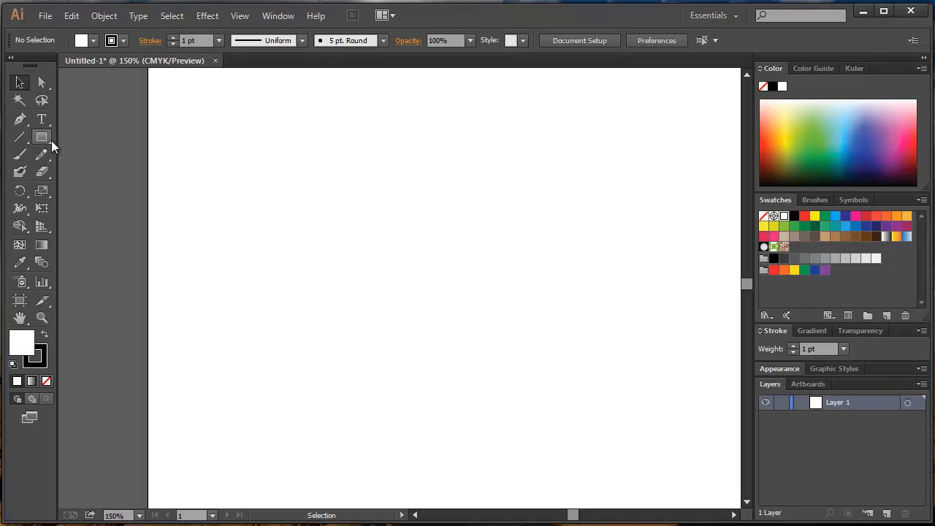
# Draw a circle in the upper middle of the artboard with the Ellipse tool and activate the Selection tool.
pyautogui.moveTo(51, 141)
pyautogui.mouseDown()
pyautogui.moveTo(84, 145)
pyautogui.moveTo(93, 169)
pyautogui.moveTo(83, 153)
pyautogui.moveTo(45, 136)
pyautogui.mouseUp()
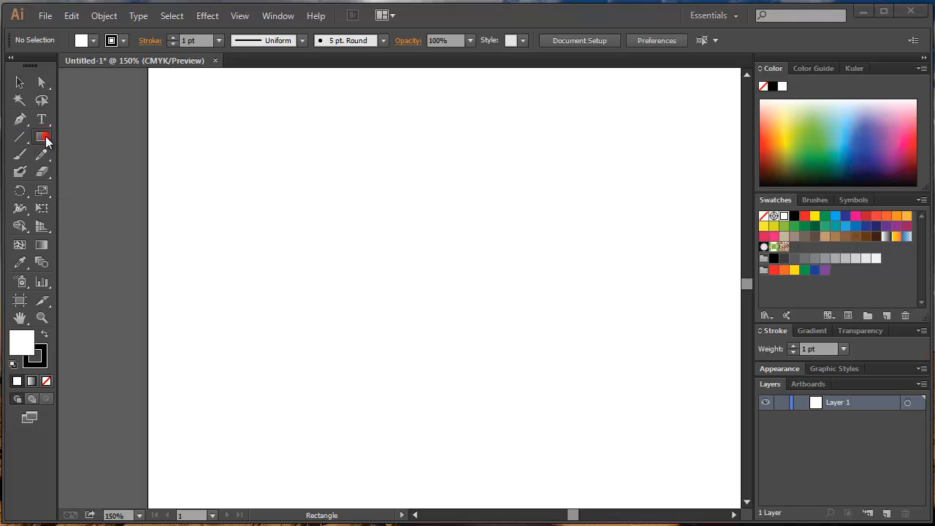
pyautogui.click(46, 136)
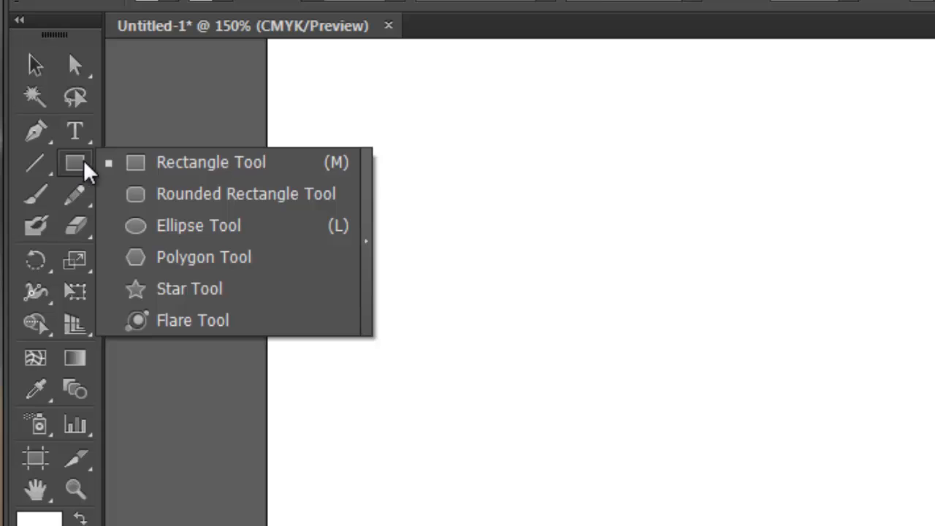
pyautogui.click(186, 226)
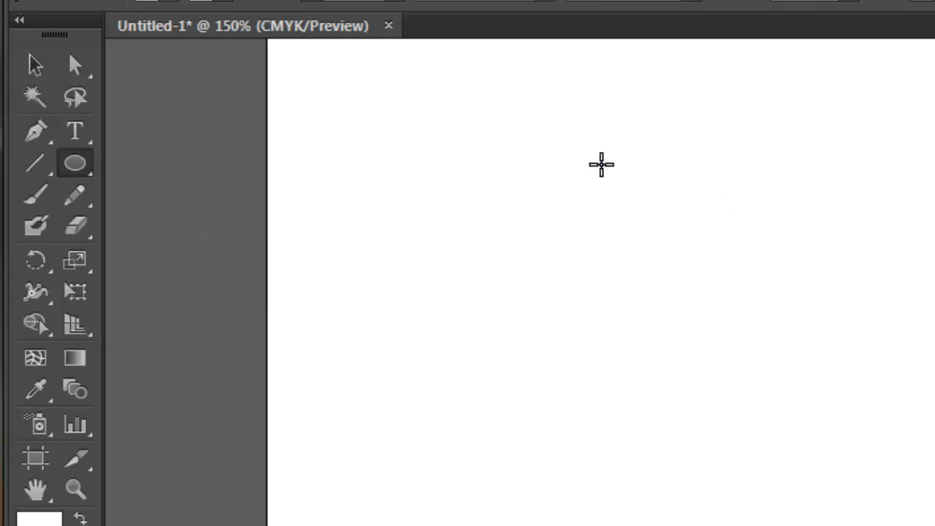
pyautogui.moveTo(601, 163); pyautogui.dragTo(934, 525)
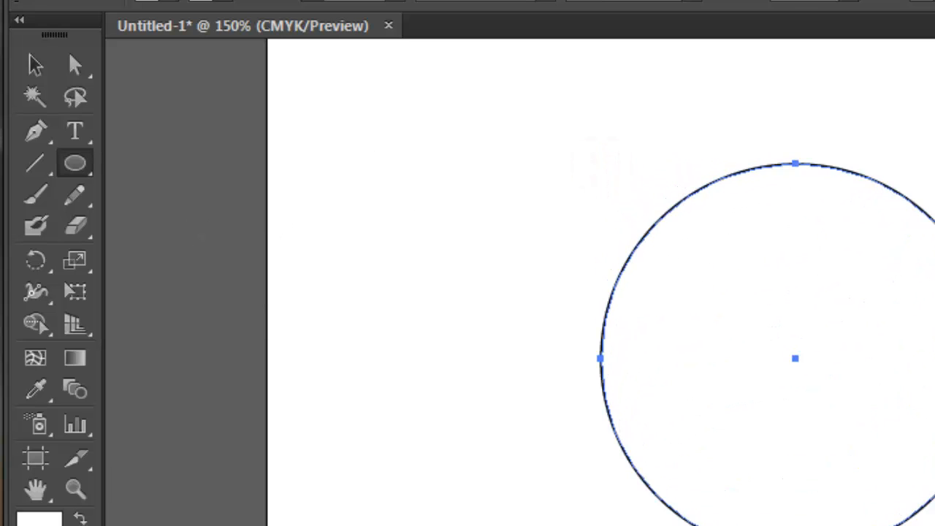
pyautogui.click(35, 66)
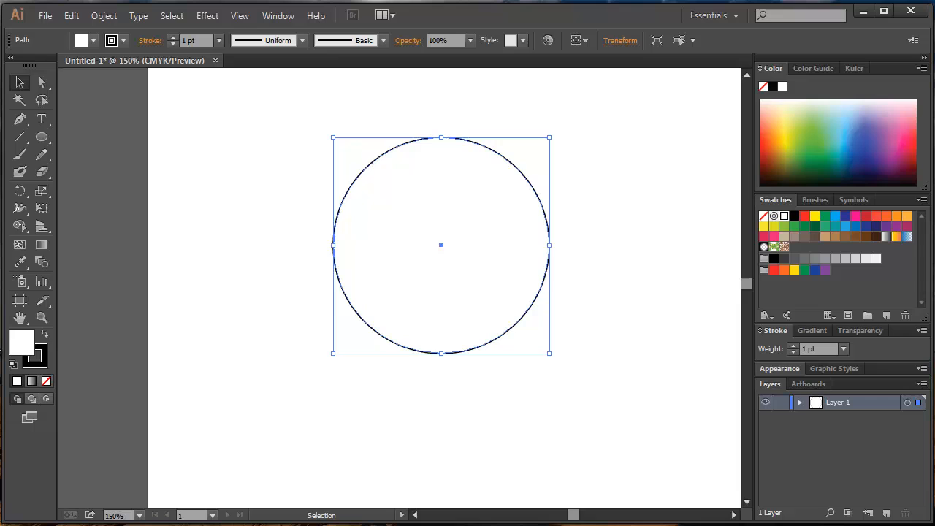
# Fill the selected circle with a medium blue chosen in the Color Picker.
pyautogui.click(22, 340)
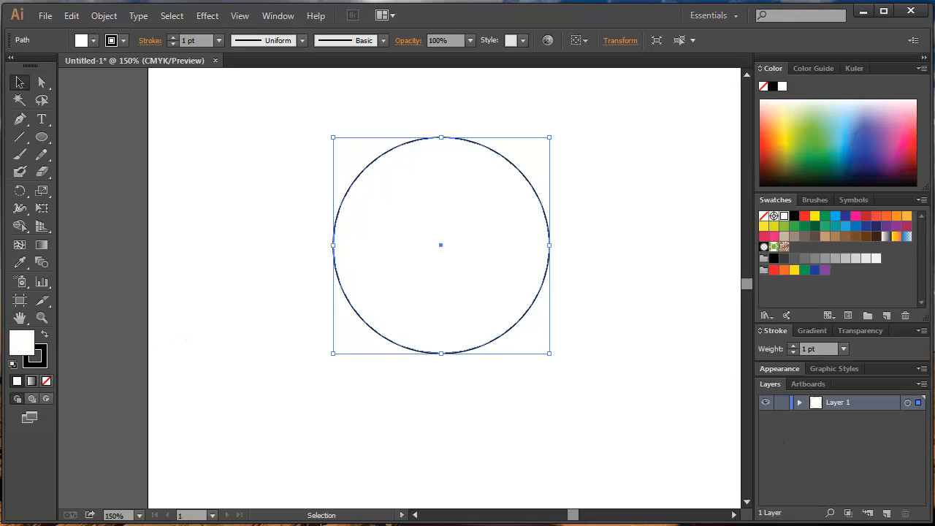
pyautogui.doubleClick(21, 342)
pyautogui.click(475, 238)
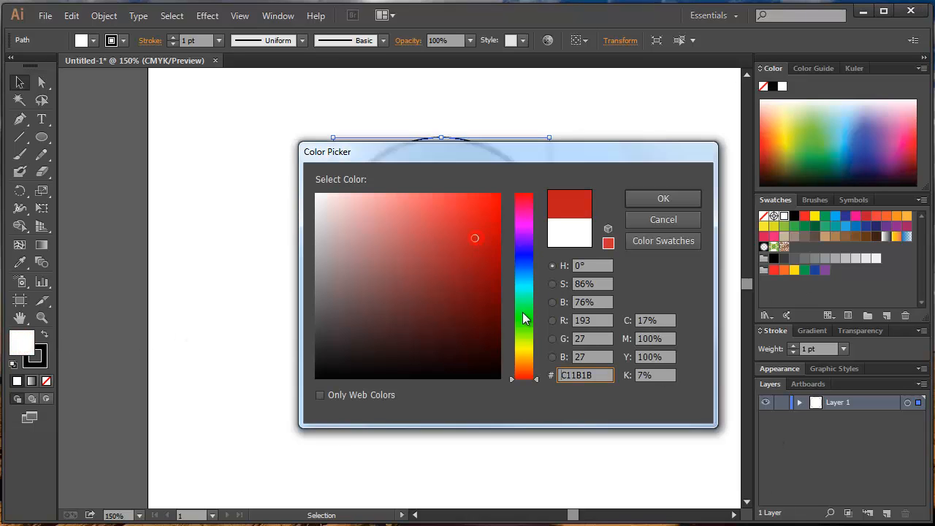
pyautogui.moveTo(524, 379); pyautogui.dragTo(522, 261)
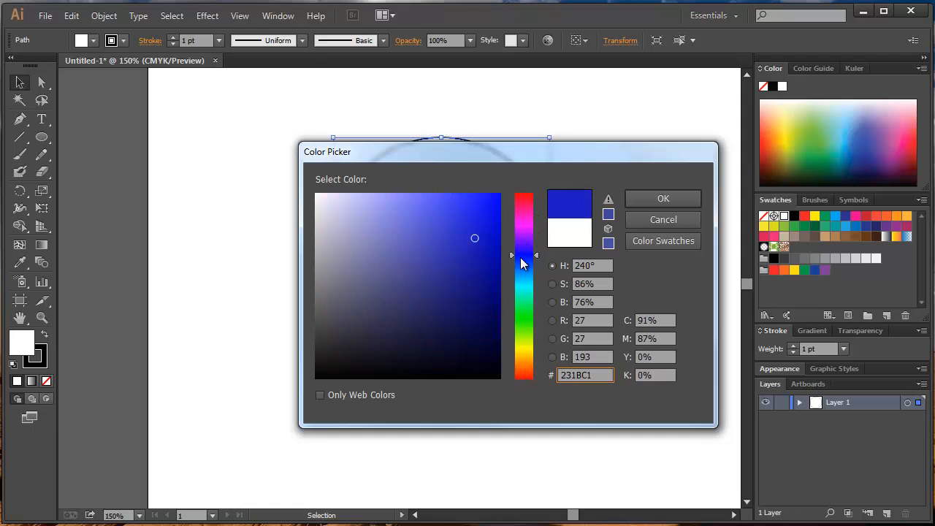
pyautogui.click(439, 226)
pyautogui.click(647, 198)
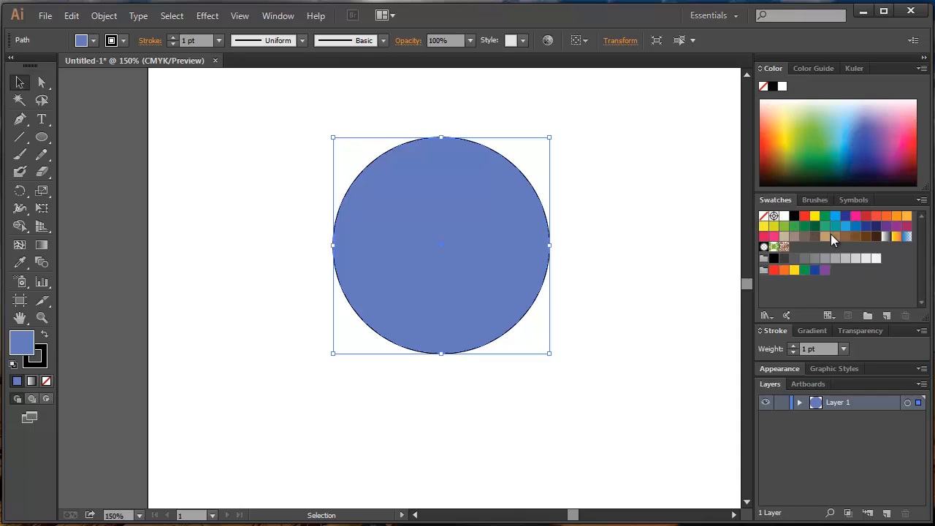
# Try several swatch and spectrum colours as the circle's fill, finishing with an olive green from the CMYK spectrum.
pyautogui.click(815, 226)
pyautogui.click(794, 226)
pyautogui.click(834, 226)
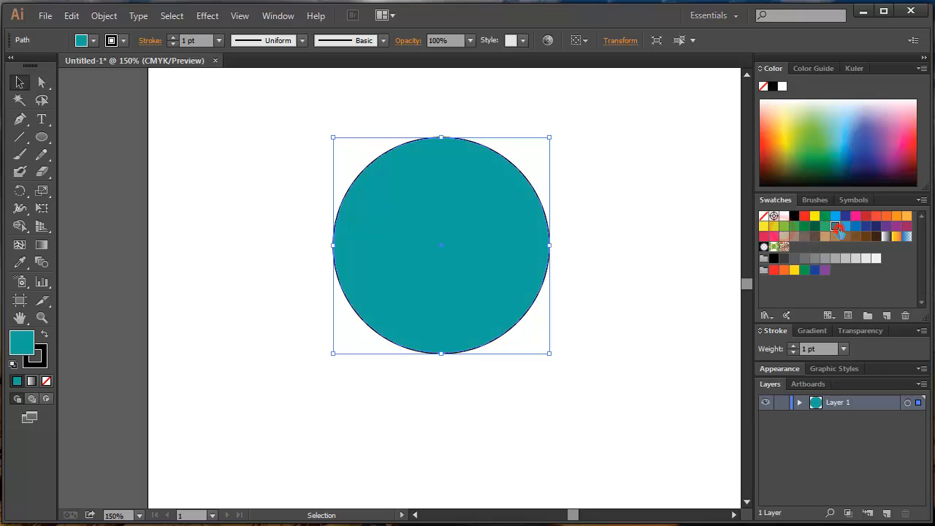
pyautogui.click(793, 139)
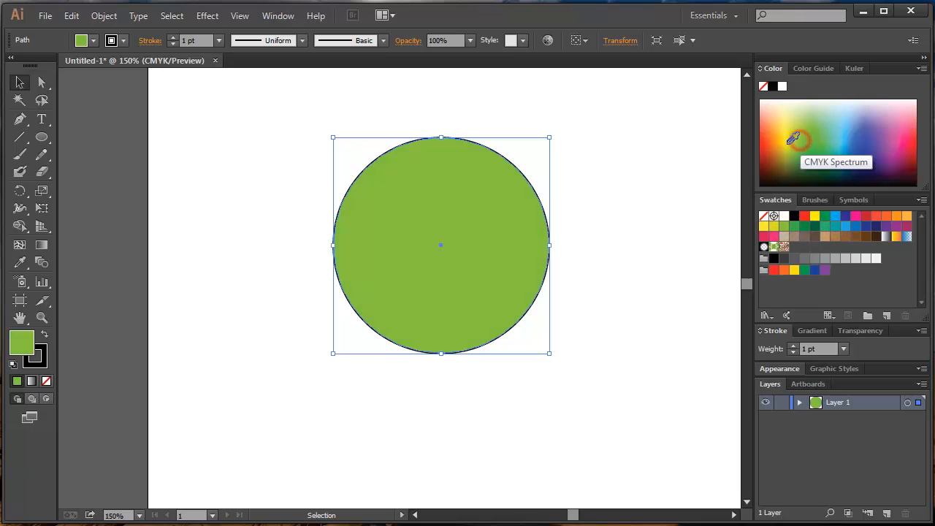
pyautogui.click(861, 127)
pyautogui.click(837, 144)
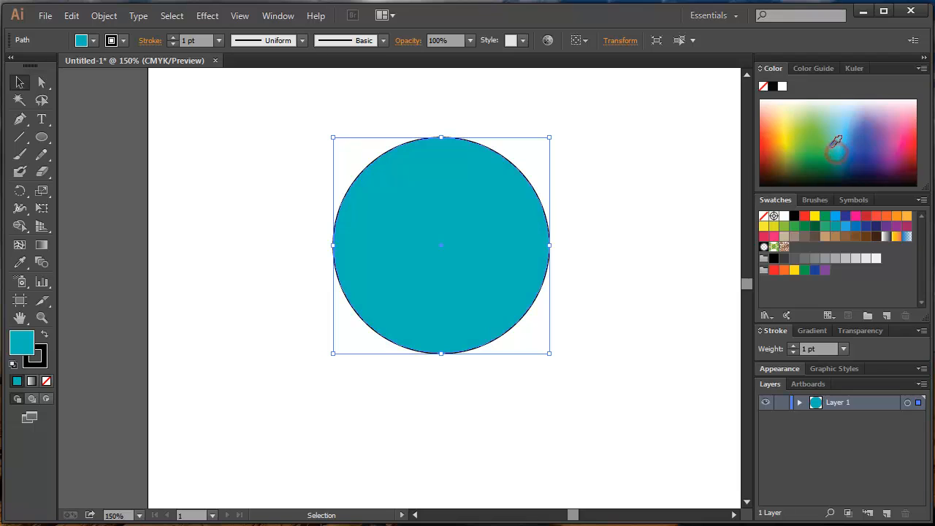
pyautogui.click(830, 147)
pyautogui.click(789, 147)
pyautogui.click(793, 155)
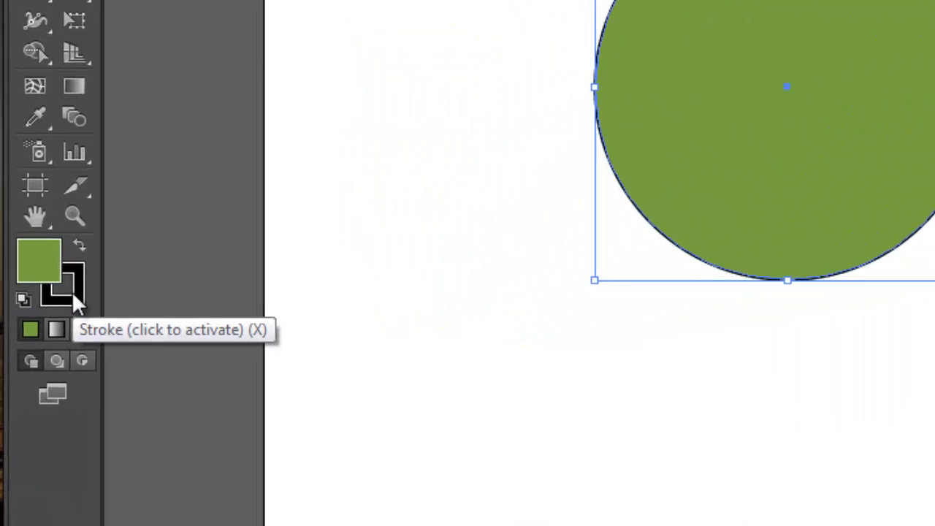
# Set the circle's stroke colour to the red swatch and deselect the circle.
pyautogui.click(87, 264)
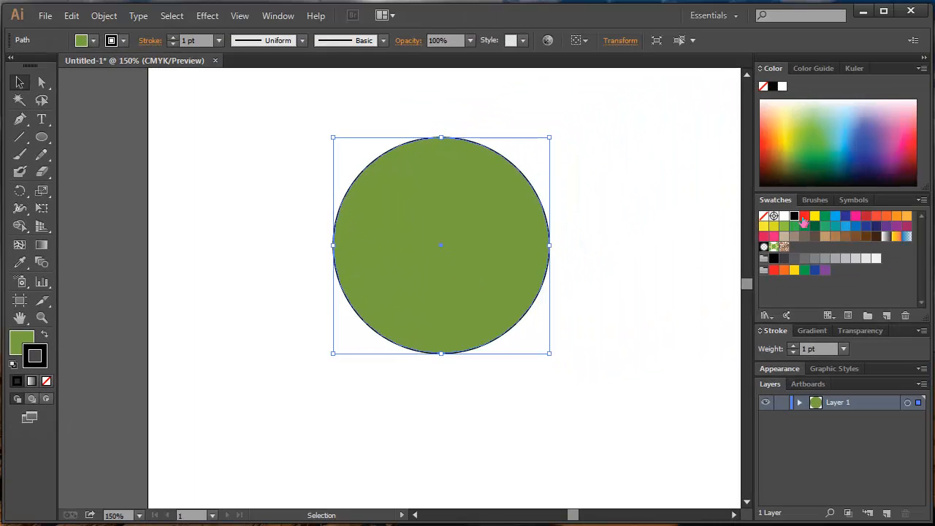
pyautogui.click(805, 216)
pyautogui.click(615, 248)
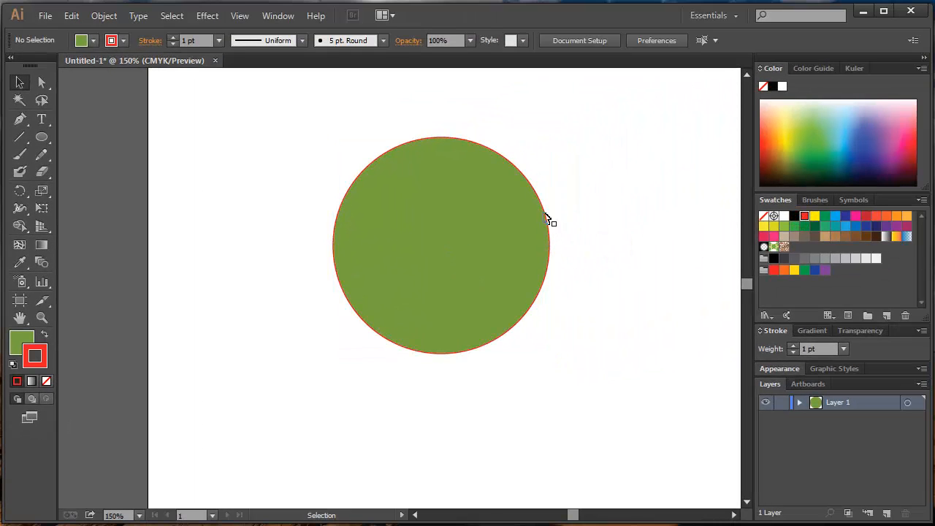
# Reselect the green circle and change its stroke colour to a brown swatch, keeping the stroke active.
pyautogui.scroll(2, 544, 219)
pyautogui.scroll(-1, 534, 228)
pyautogui.click(497, 223)
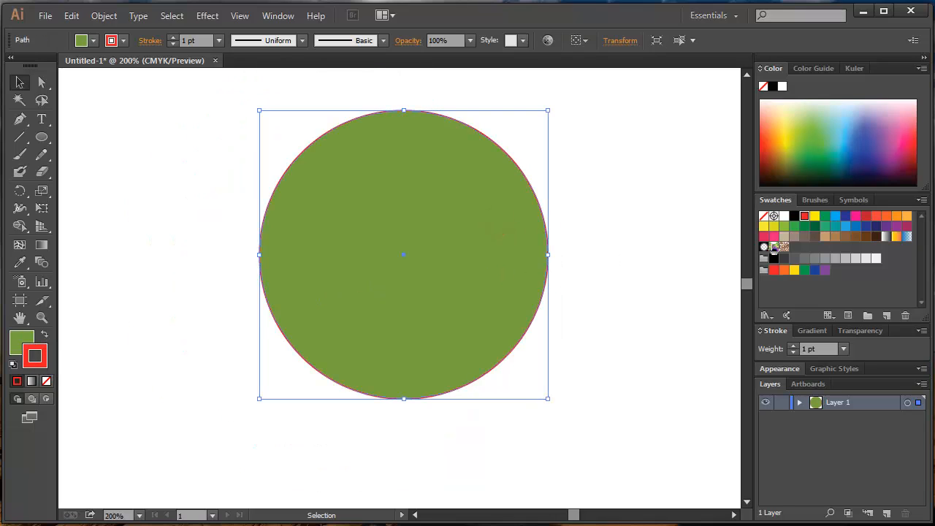
pyautogui.click(845, 236)
pyautogui.click(20, 339)
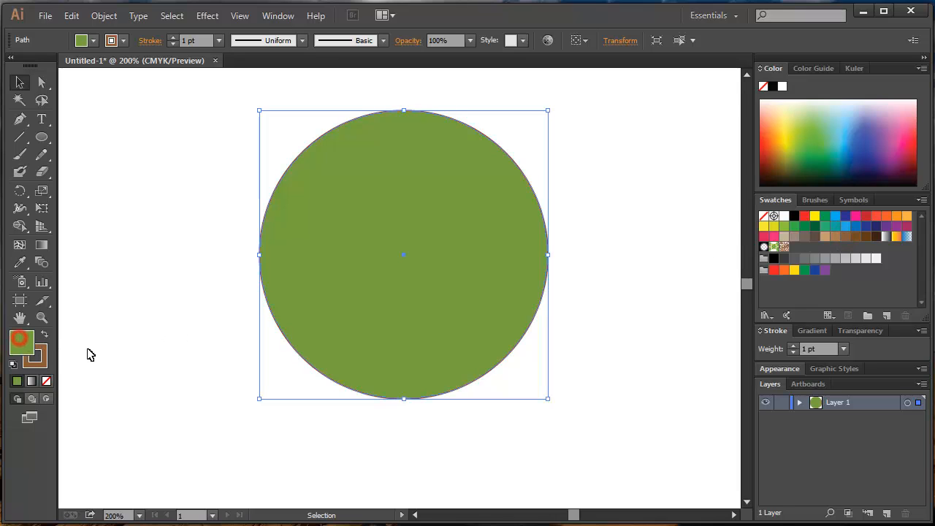
pyautogui.click(31, 361)
pyautogui.click(584, 318)
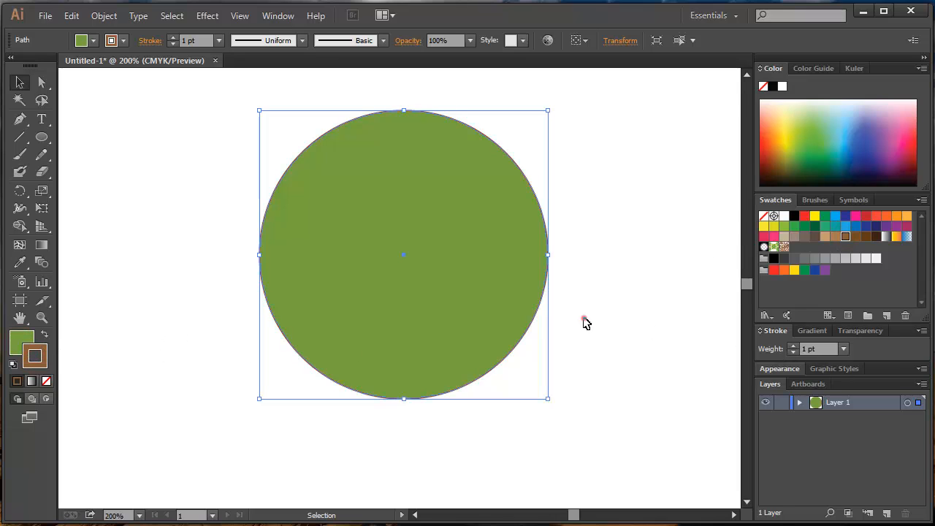
pyautogui.click(527, 290)
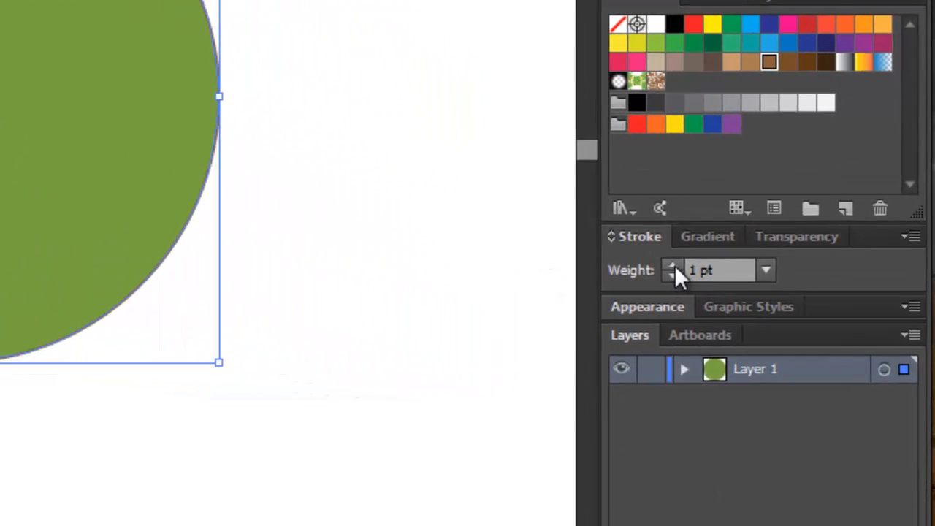
# Increase the circle's brown stroke weight to 7 pt and deselect it.
pyautogui.click(670, 265)
pyautogui.click(671, 265)
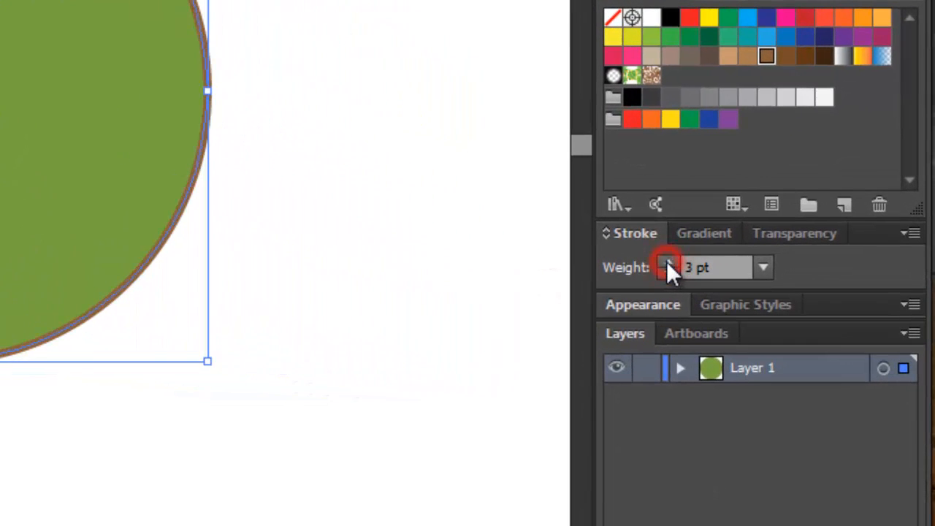
pyautogui.click(670, 266)
pyautogui.click(667, 261)
pyautogui.click(666, 261)
pyautogui.click(667, 261)
pyautogui.click(323, 252)
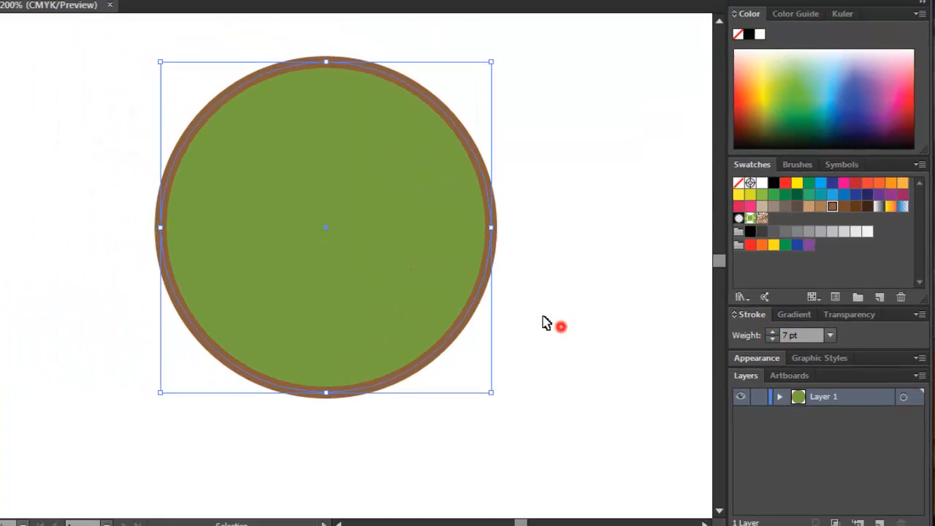
# Set both the stroke and the fill of the circle to None and deselect it.
pyautogui.click(110, 143)
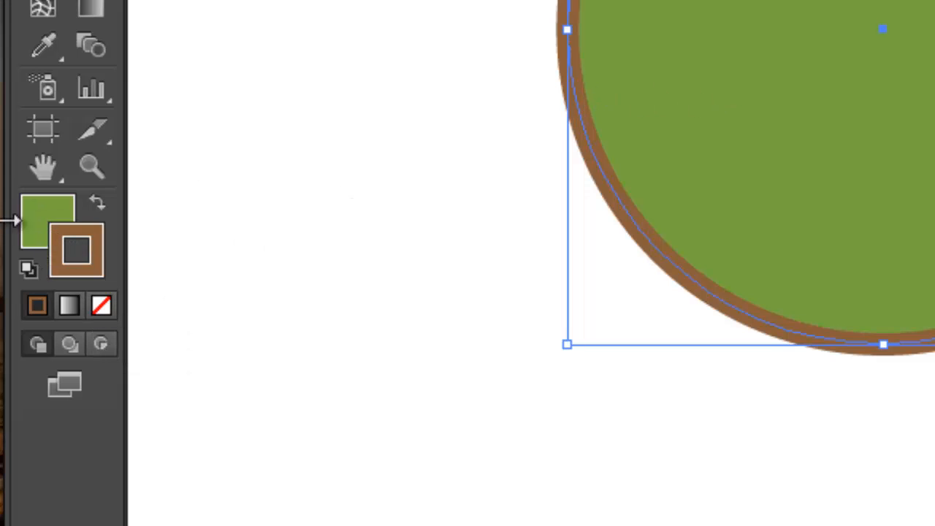
pyautogui.click(102, 306)
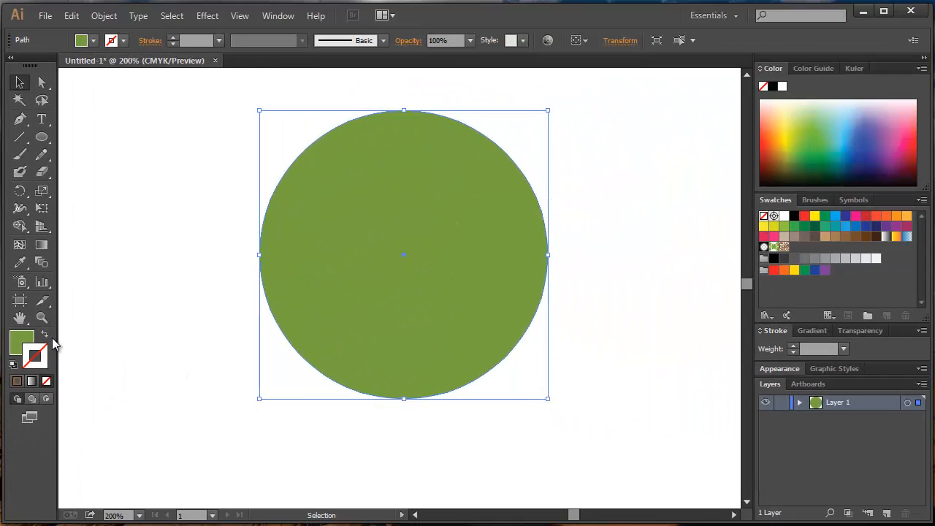
pyautogui.click(16, 341)
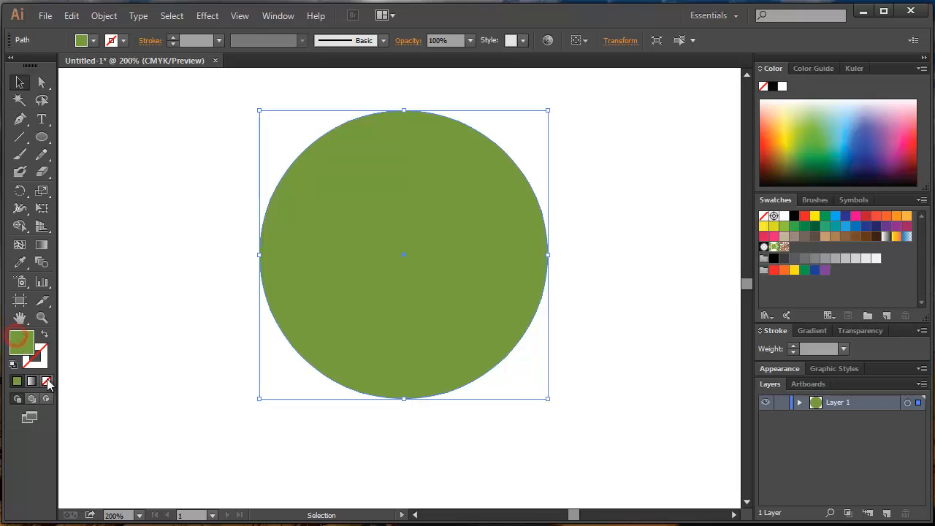
pyautogui.click(46, 382)
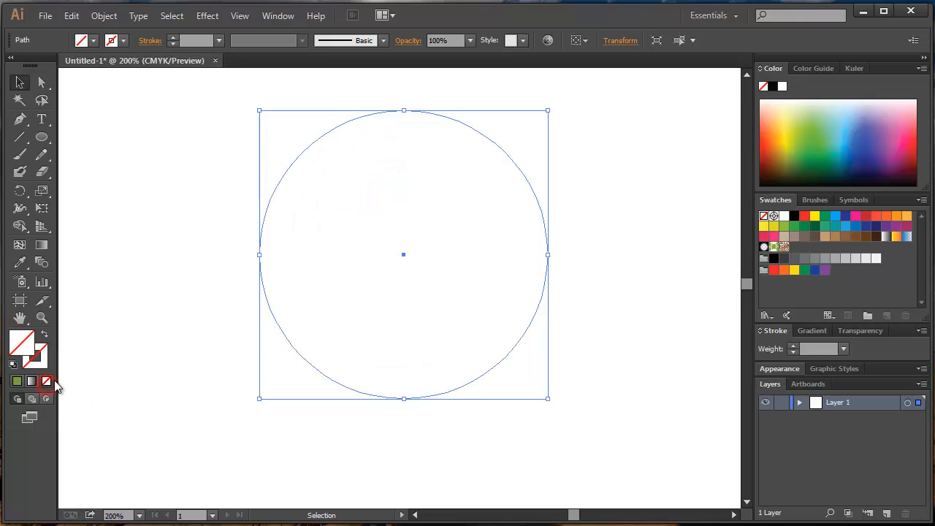
pyautogui.click(183, 316)
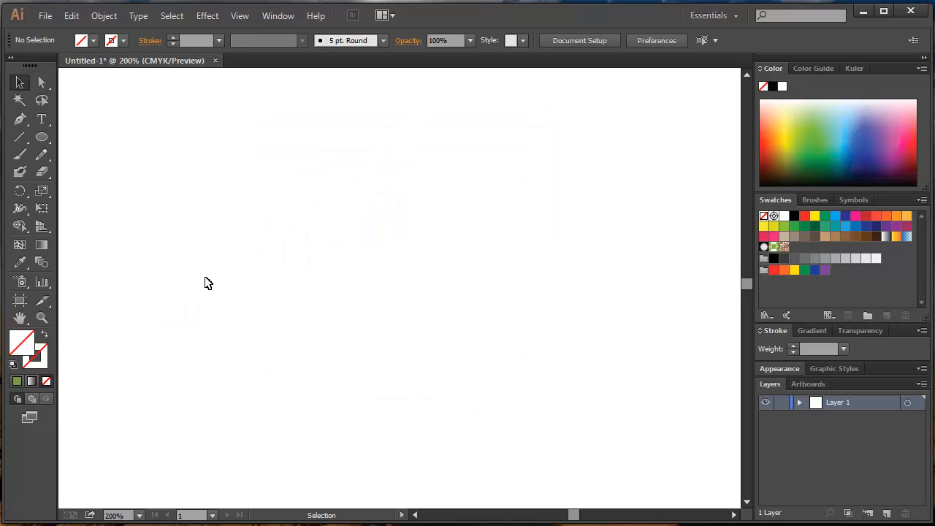
# Select and delete the invisible circle, and restore the default white fill and black stroke.
pyautogui.moveTo(205, 215); pyautogui.dragTo(607, 403)
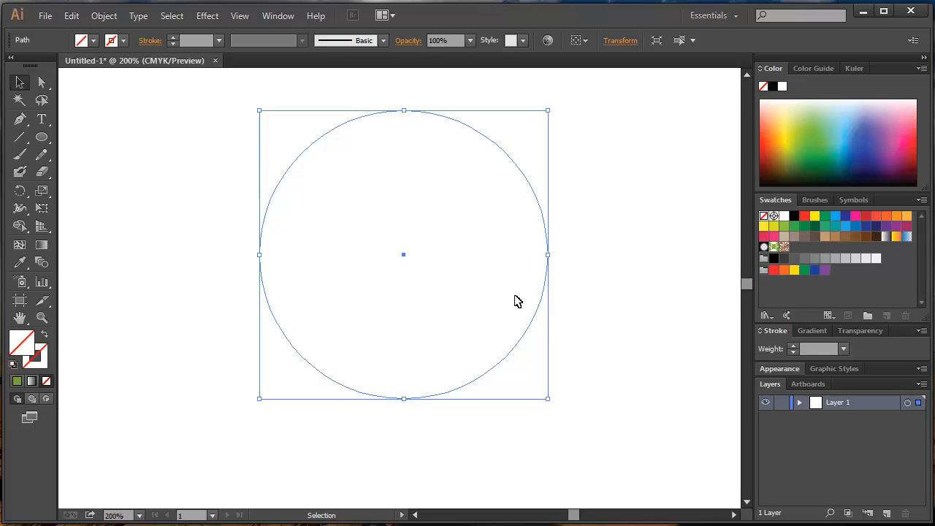
pyautogui.press('Delete')
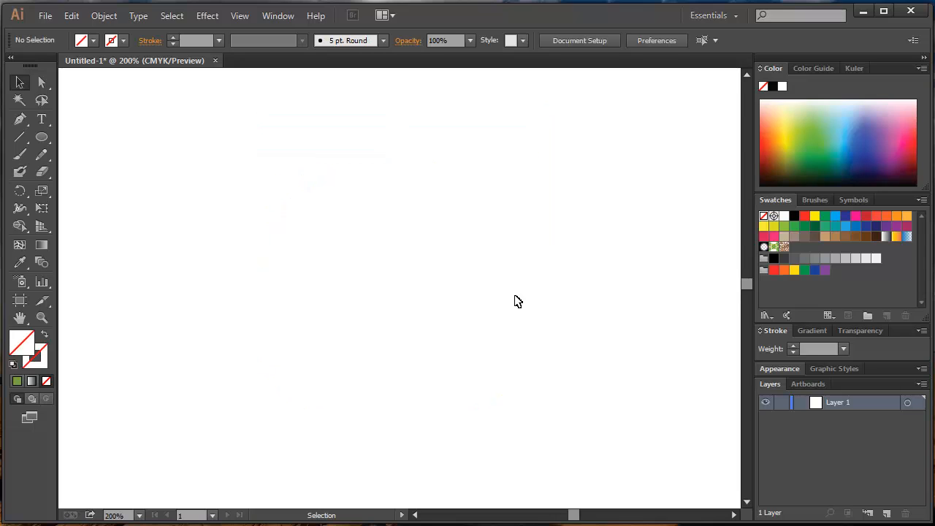
pyautogui.click(13, 365)
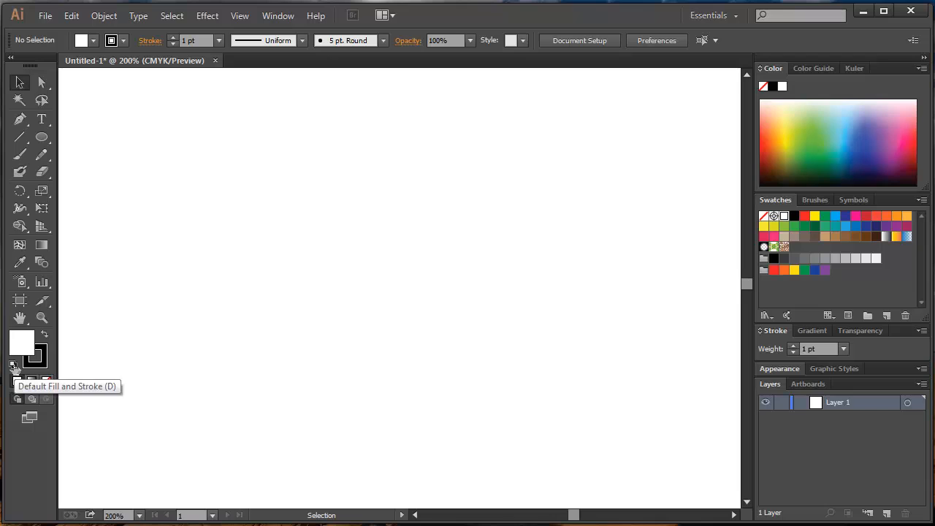
# Draw a new circle in the upper middle of the artboard with the Ellipse tool and move it slightly up and right.
pyautogui.click(43, 137)
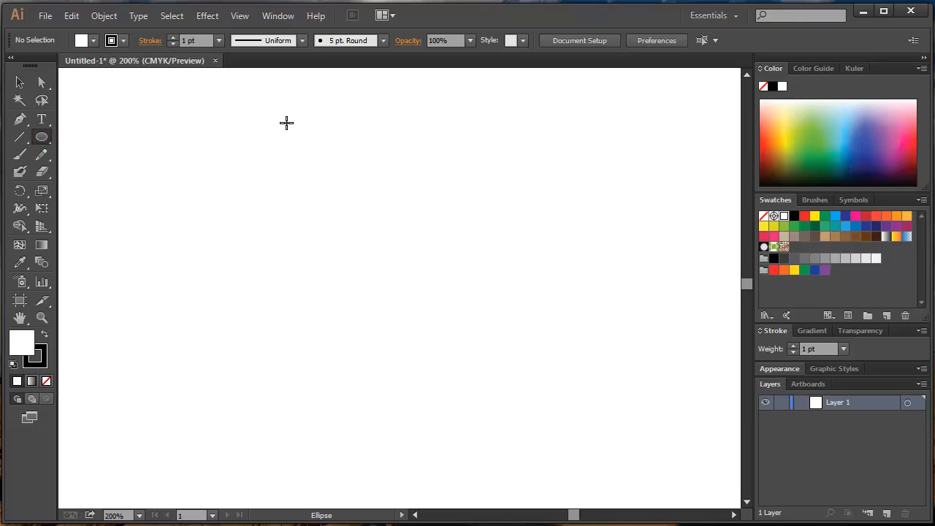
pyautogui.scroll(-1, 336, 186)
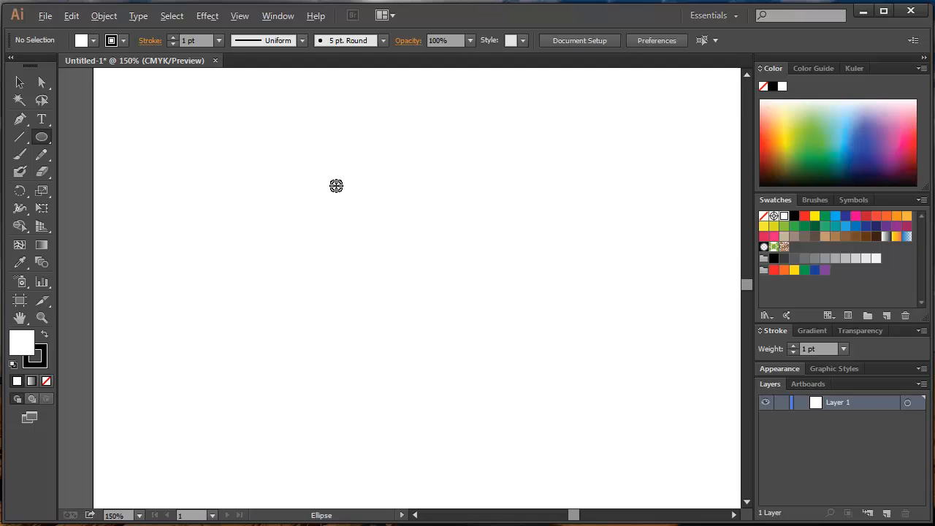
pyautogui.scroll(-1, 415, 211)
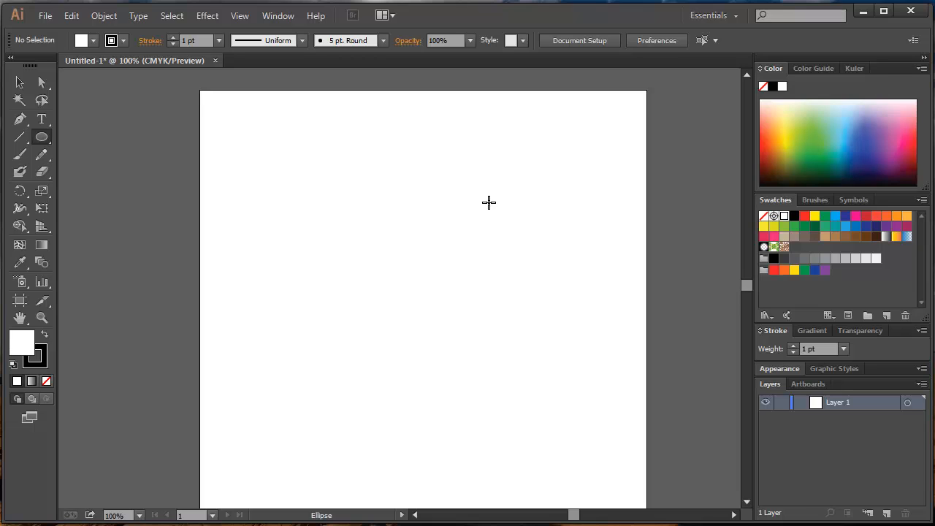
pyautogui.click(42, 138)
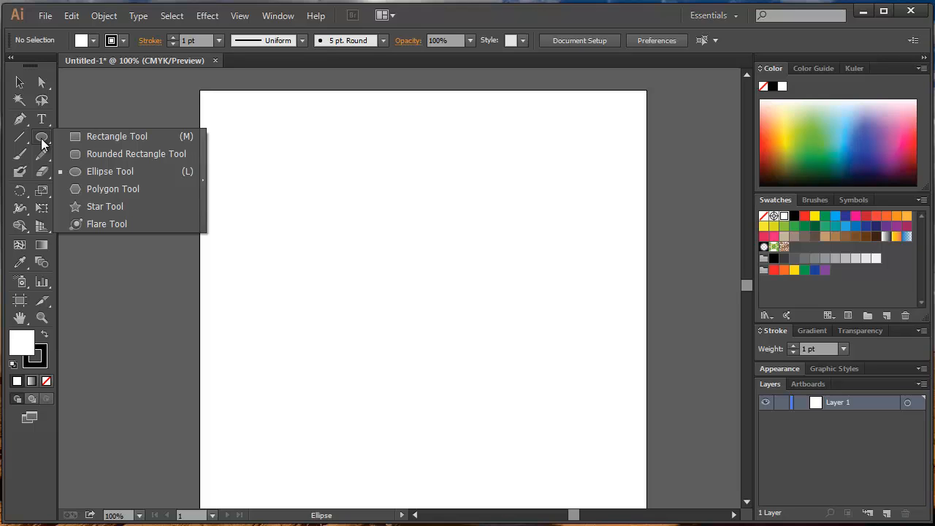
pyautogui.click(375, 208)
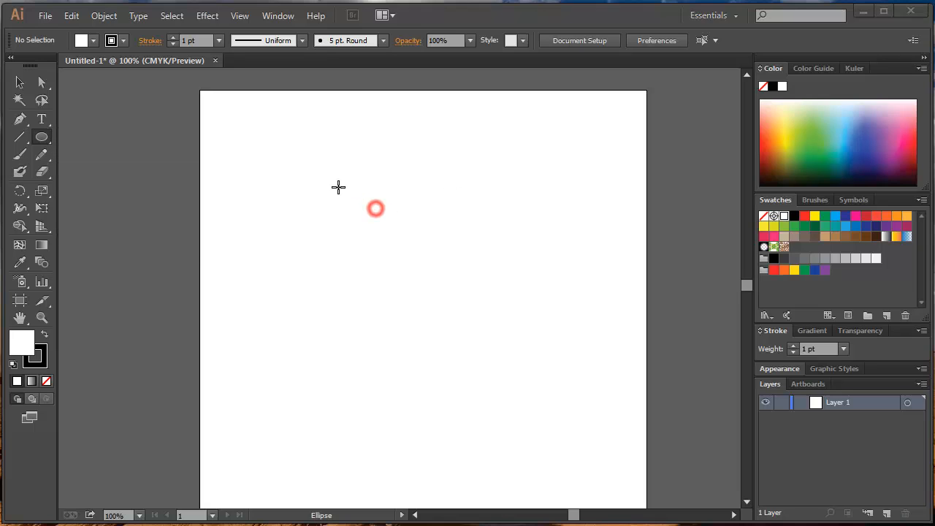
pyautogui.click(318, 173)
pyautogui.moveTo(329, 161); pyautogui.dragTo(479, 348)
pyautogui.click(19, 82)
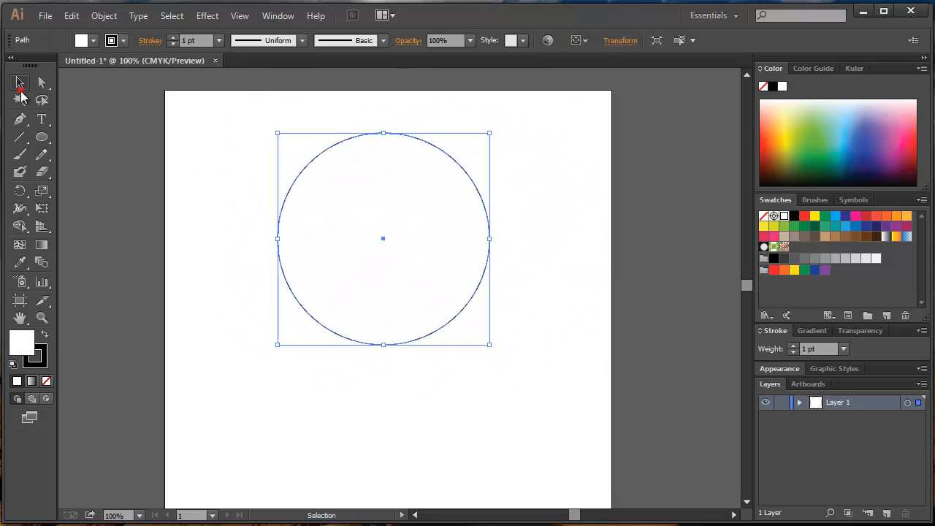
pyautogui.moveTo(338, 230)
pyautogui.mouseDown()
pyautogui.moveTo(295, 223)
pyautogui.moveTo(382, 217)
pyautogui.moveTo(359, 227)
pyautogui.moveTo(371, 226)
pyautogui.mouseUp()
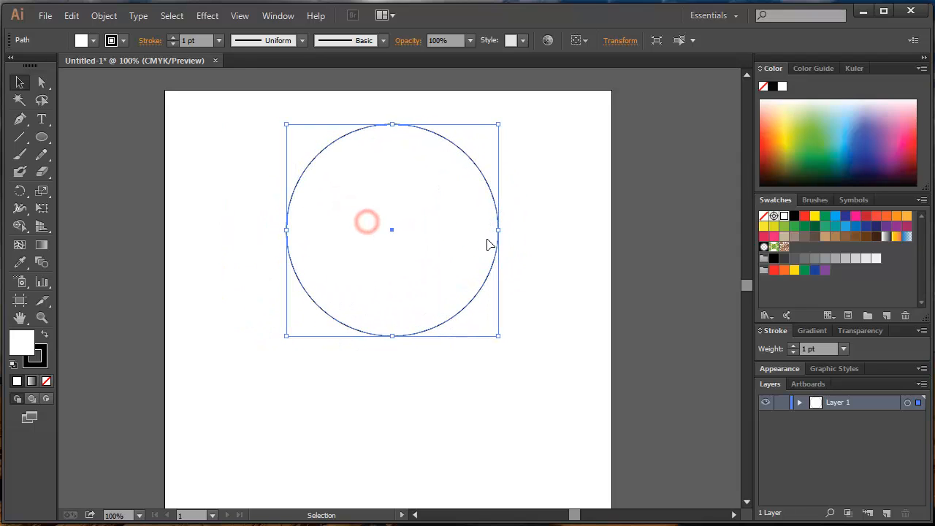
# Set the new circle's stroke weight to 8 pt and fill it with the dark grey swatch.
pyautogui.click(791, 344)
pyautogui.click(791, 345)
pyautogui.click(791, 345)
pyautogui.click(791, 345)
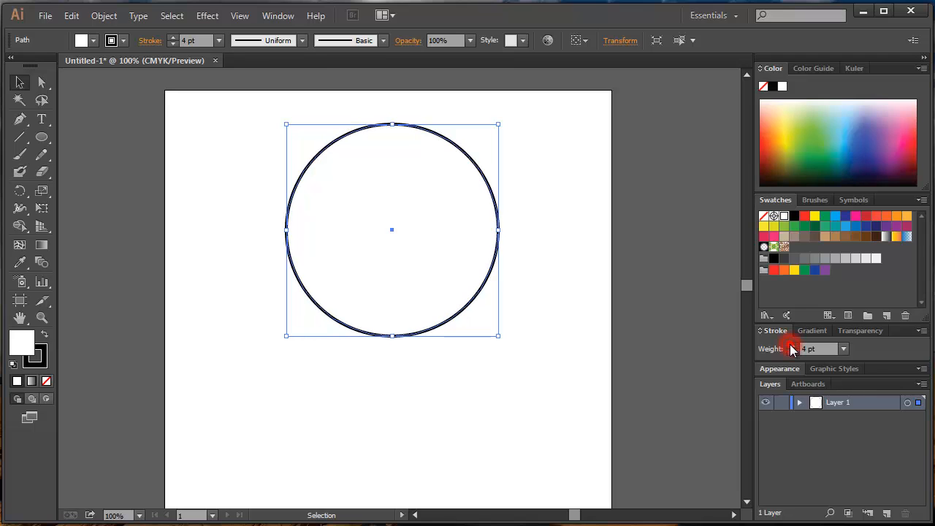
pyautogui.click(792, 344)
pyautogui.click(792, 345)
pyautogui.click(791, 345)
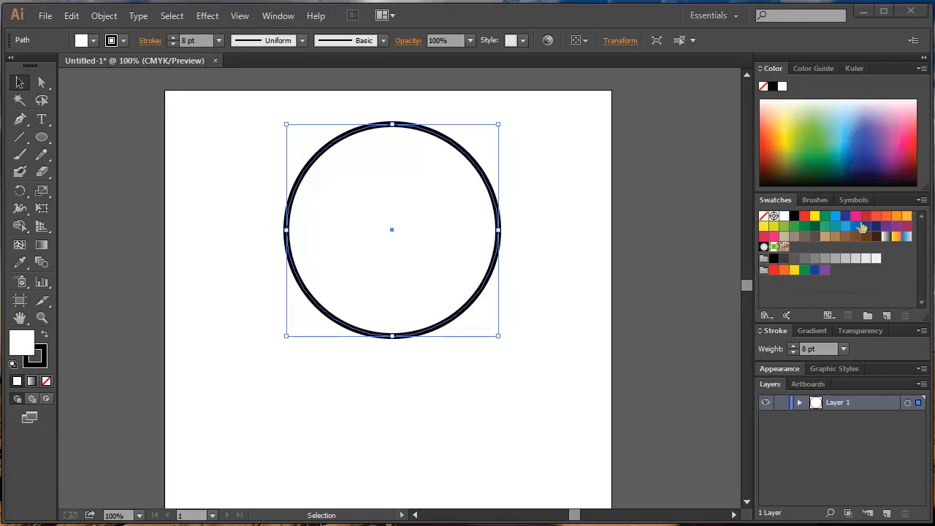
pyautogui.click(784, 260)
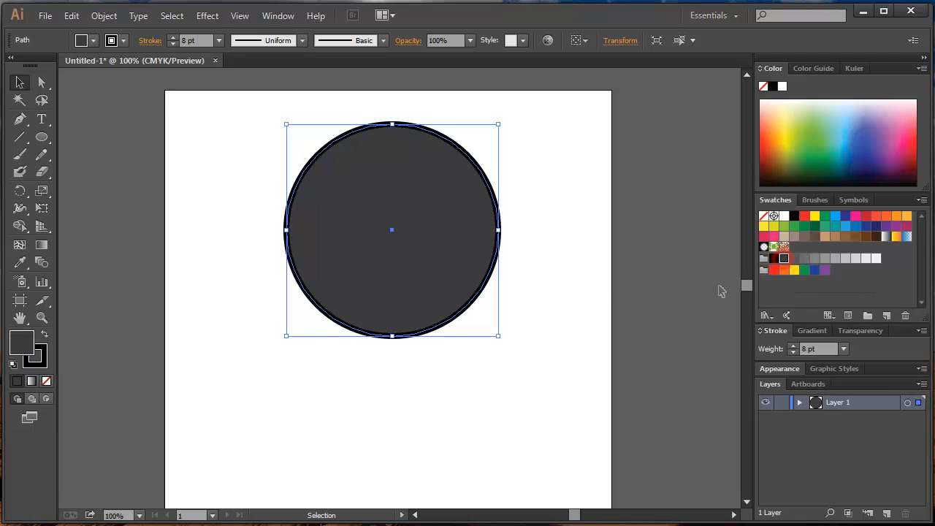
pyautogui.scroll(1, 481, 289)
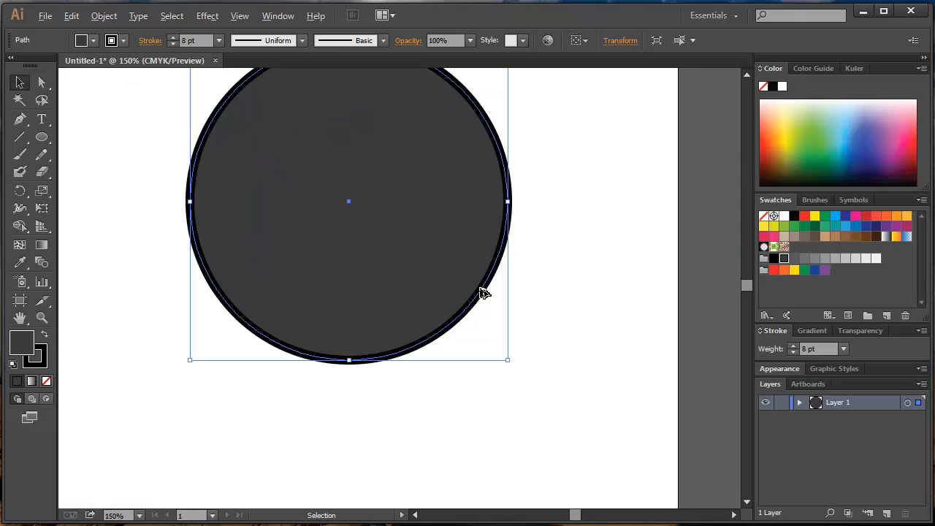
# Deselect the circle and draw a rectangle with the Rectangle tool as a body, centred below the circle and overlapping its lower edge.
pyautogui.scroll(-1, 438, 278)
pyautogui.moveTo(387, 238); pyautogui.dragTo(385, 286)
pyautogui.click(538, 229)
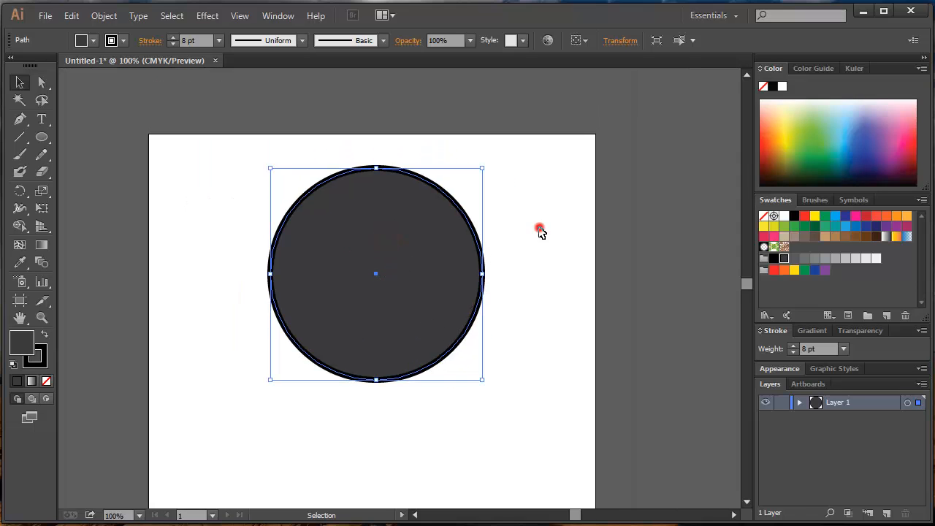
pyautogui.click(433, 252)
pyautogui.click(243, 264)
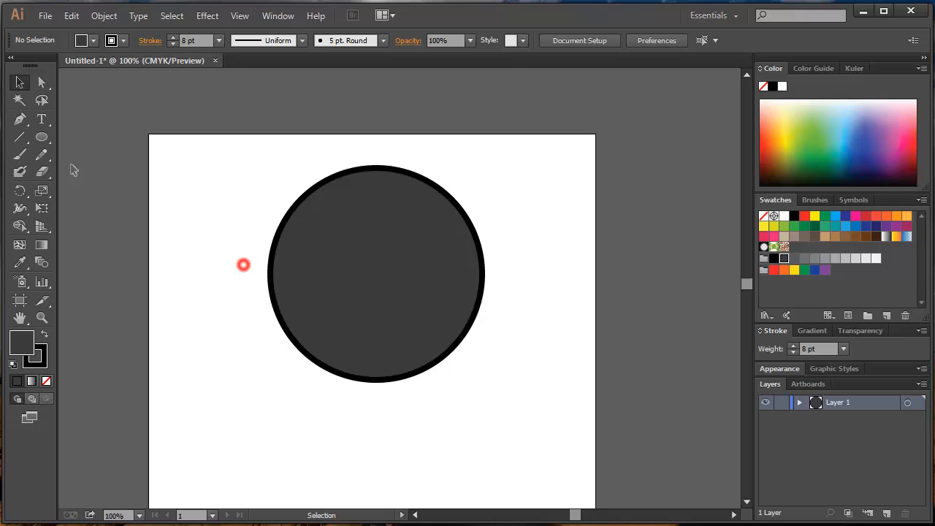
pyautogui.click(41, 139)
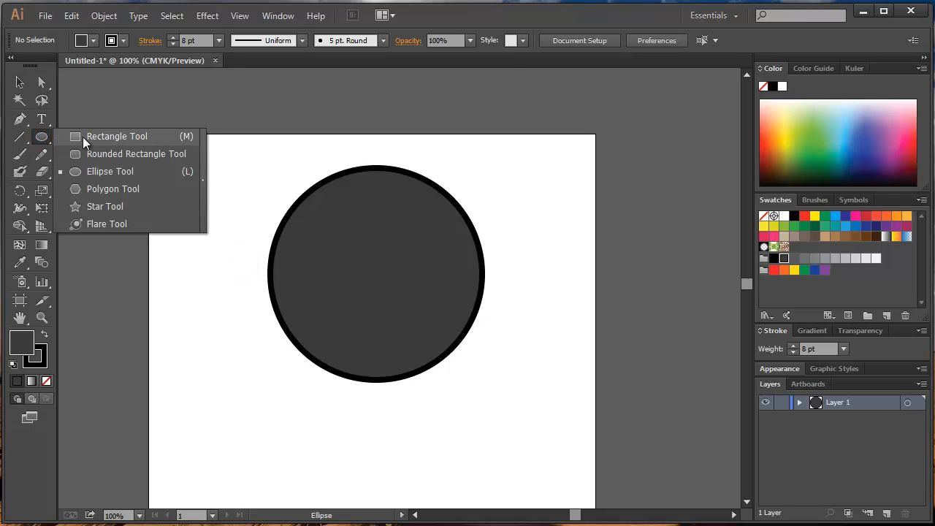
pyautogui.click(82, 138)
pyautogui.press('space')
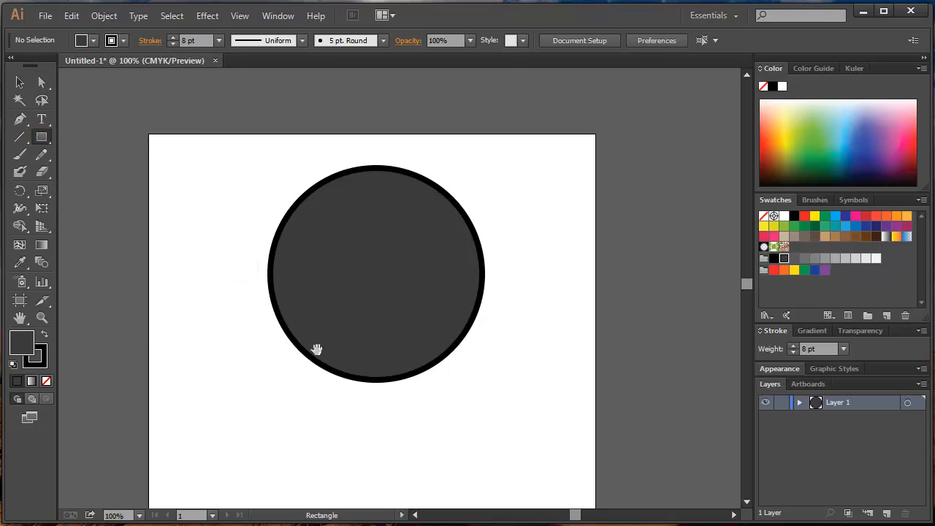
pyautogui.moveTo(316, 348); pyautogui.dragTo(417, 451)
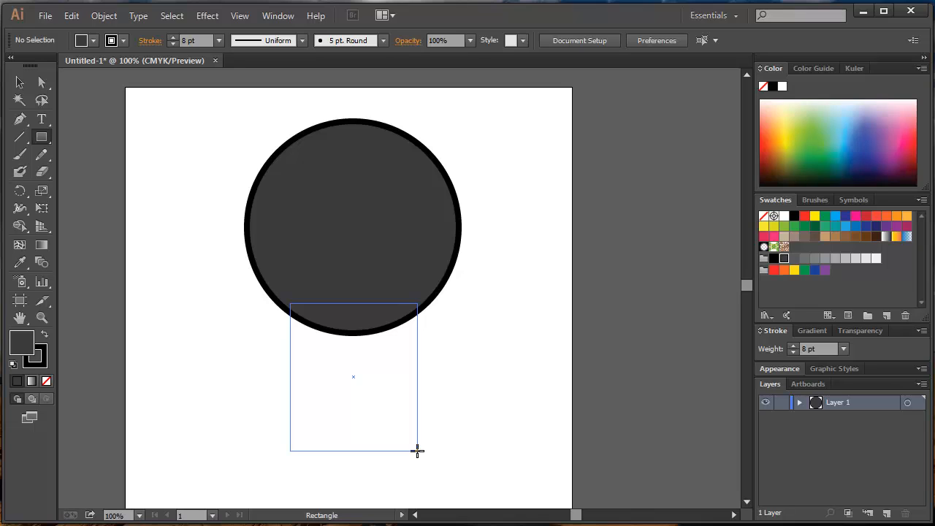
pyautogui.moveTo(417, 450); pyautogui.dragTo(419, 446)
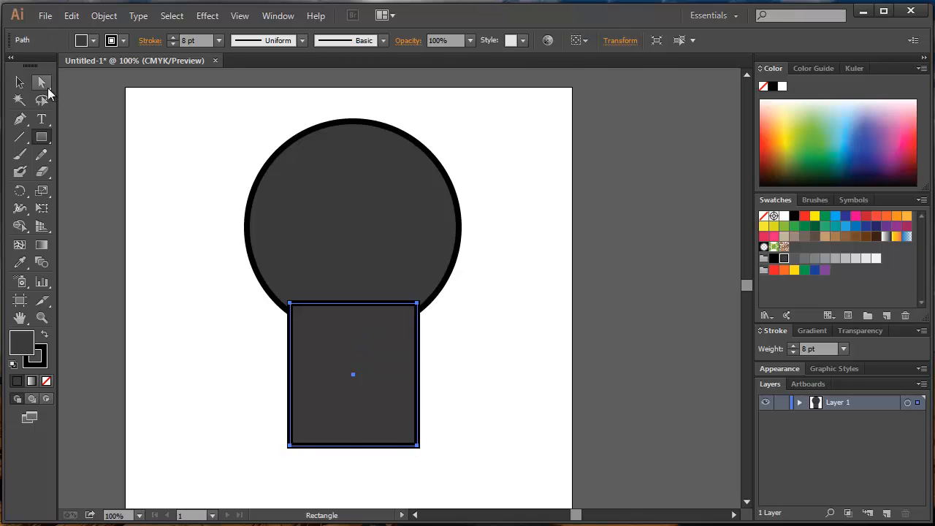
# Examine the Arrange options available for changing the stacking order of the body rectangle.
pyautogui.click(19, 83)
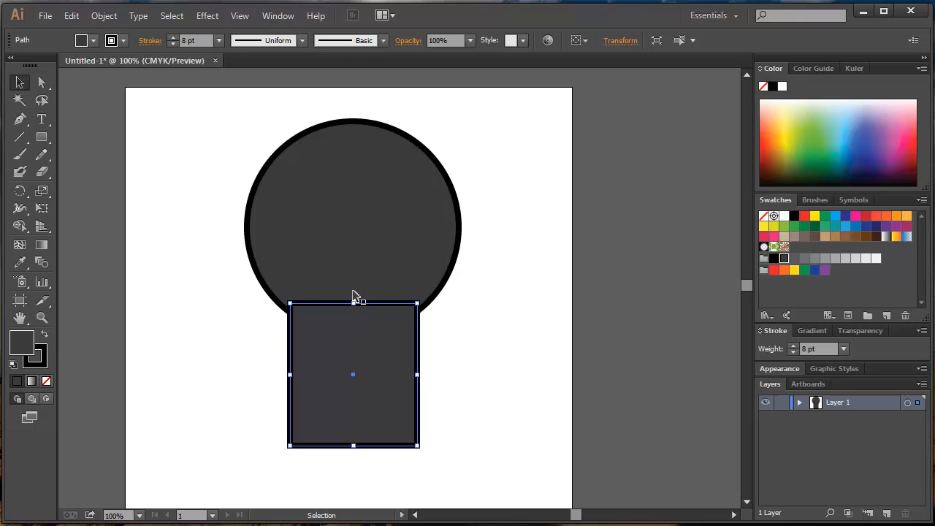
pyautogui.click(353, 294)
pyautogui.click(357, 345)
pyautogui.click(335, 238)
pyautogui.click(368, 362)
pyautogui.rightClick(402, 334)
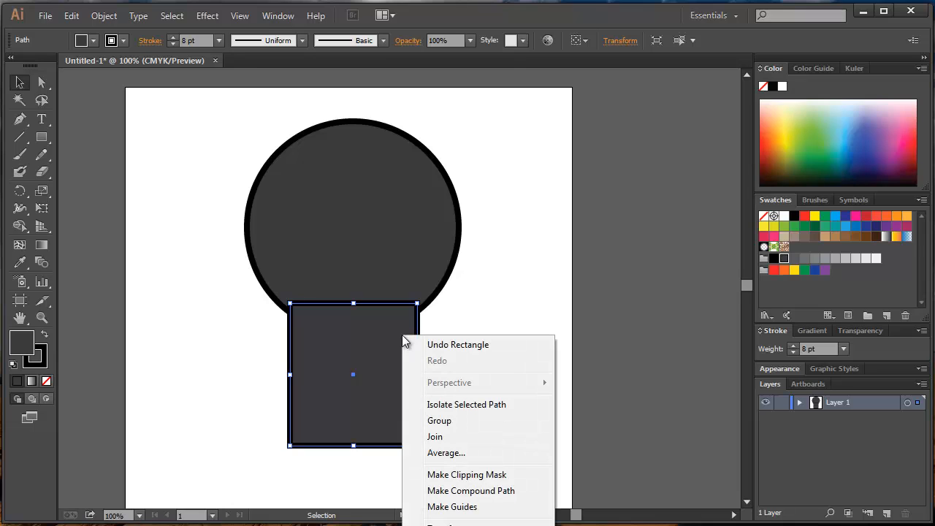
pyautogui.rightClick(352, 313)
pyautogui.rightClick(349, 309)
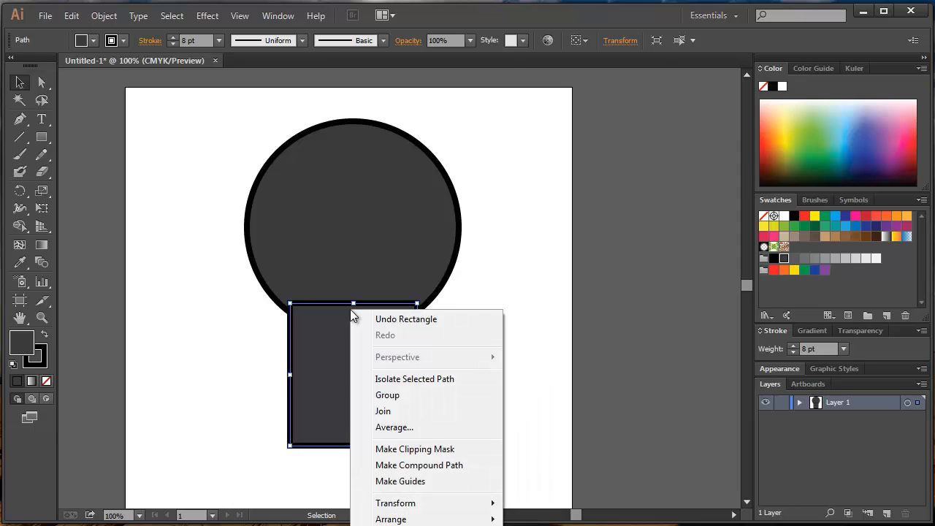
pyautogui.rightClick(329, 303)
pyautogui.moveTo(416, 517)
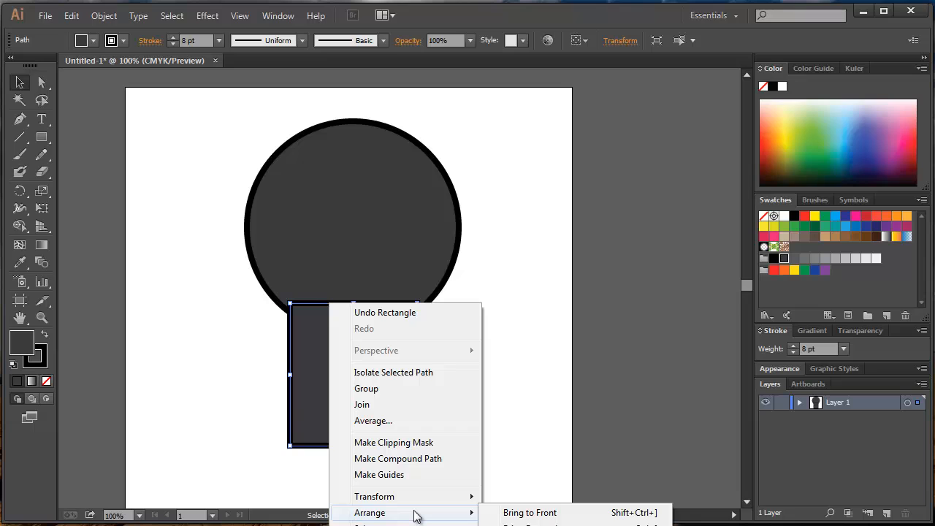
pyautogui.click(310, 376)
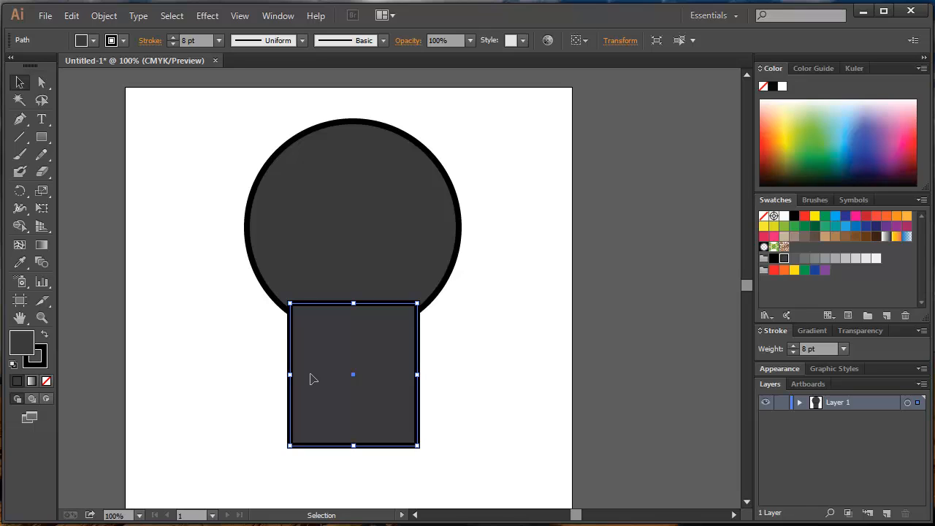
# Compare the body rectangle's stacking in front of and behind the circle, leaving it sent to the back and deselected.
pyautogui.press('a')
pyautogui.hotkey('ctrl', 'shift', '[')
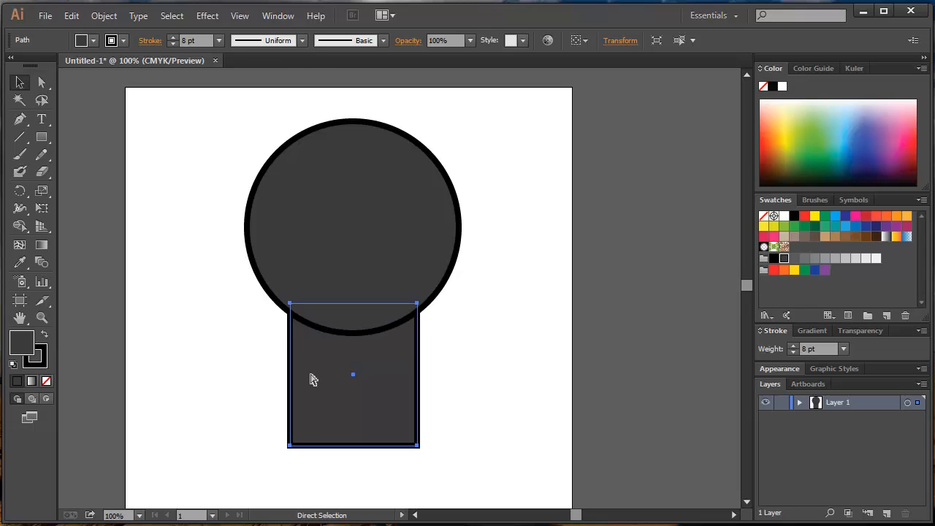
pyautogui.hotkey('ctrl', 'shift', ']')
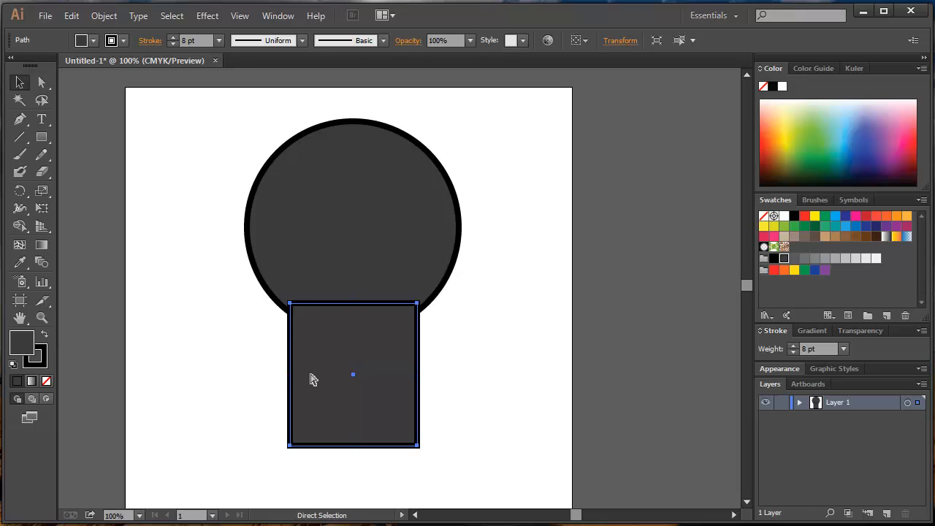
pyautogui.hotkey('ctrl', 'shift', '[')
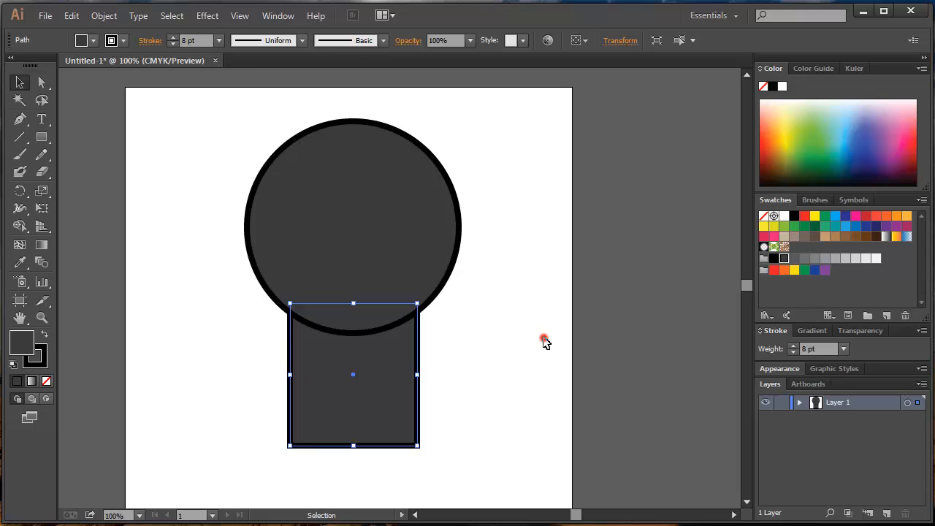
pyautogui.click(544, 342)
pyautogui.click(349, 362)
pyautogui.click(368, 257)
pyautogui.click(387, 361)
pyautogui.click(129, 210)
# Draw a small upright rounded rectangle to the left of the circle and move it down beside the body.
pyautogui.click(42, 138)
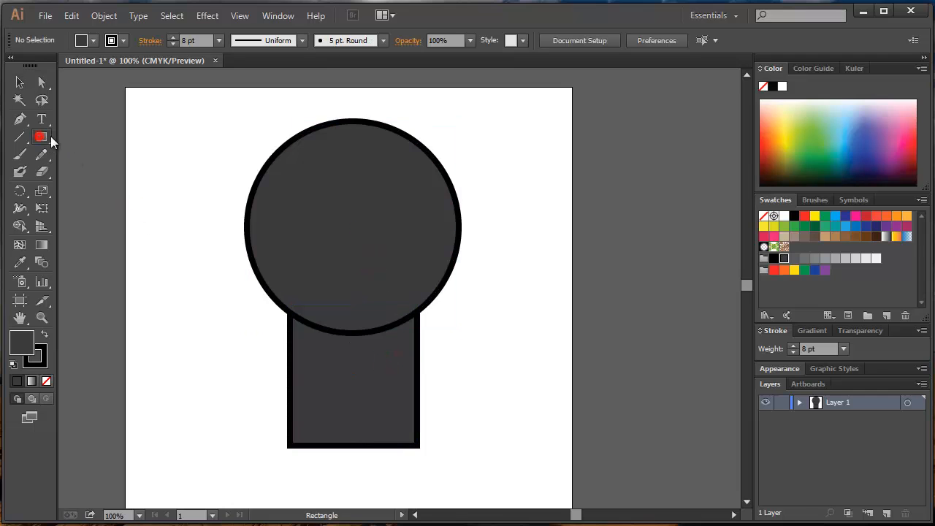
pyautogui.moveTo(51, 135); pyautogui.dragTo(87, 156)
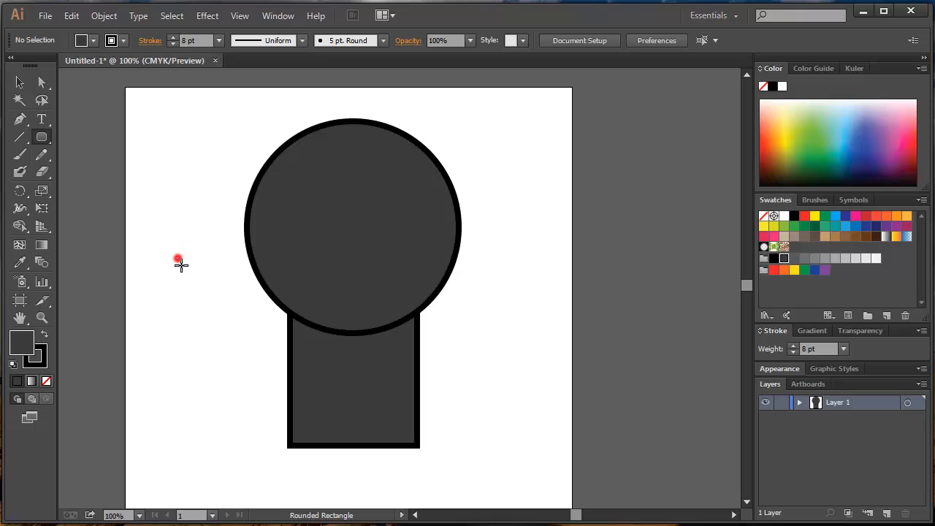
pyautogui.moveTo(178, 260); pyautogui.dragTo(207, 328)
pyautogui.click(20, 81)
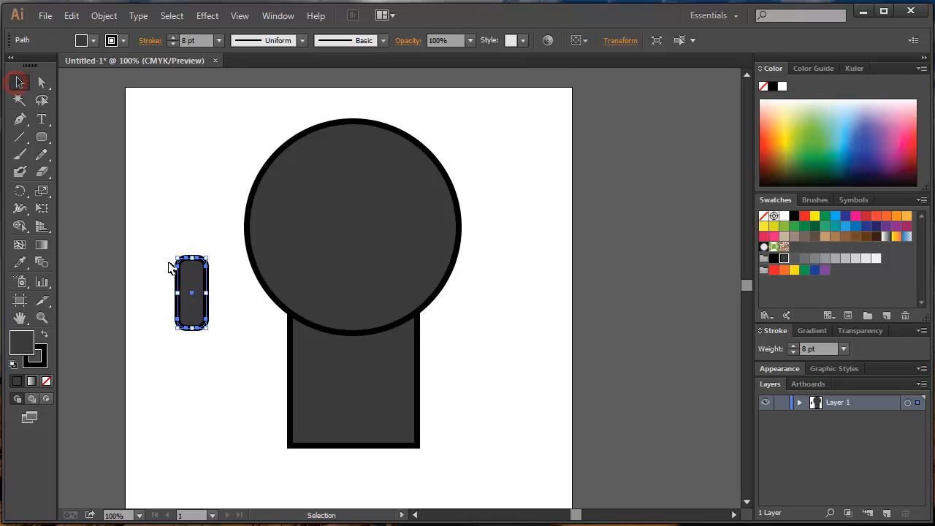
pyautogui.click(192, 234)
pyautogui.moveTo(187, 285); pyautogui.dragTo(174, 326)
# Duplicate the rounded rectangle to the other side of the body, and tilt and place both copies outward at the shoulders as arms.
pyautogui.moveTo(175, 327); pyautogui.dragTo(479, 324)
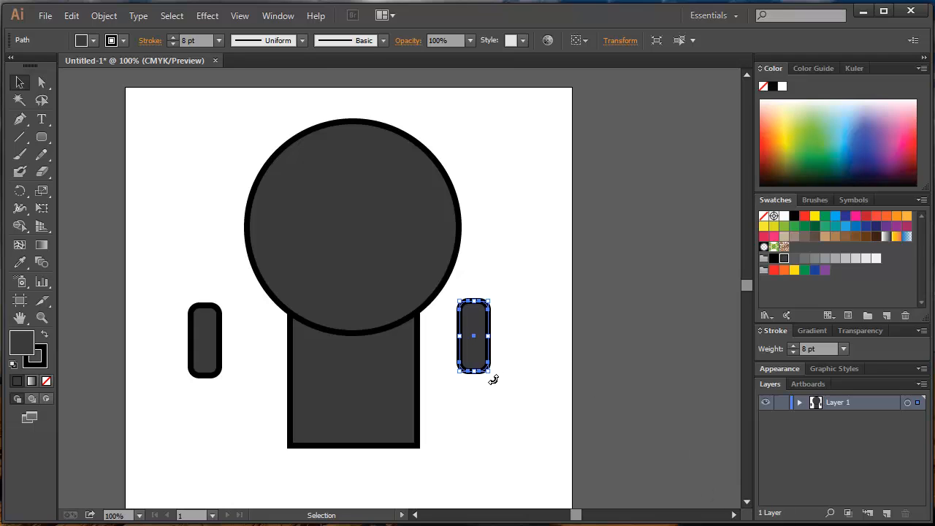
pyautogui.moveTo(493, 378); pyautogui.dragTo(443, 340)
pyautogui.click(209, 358)
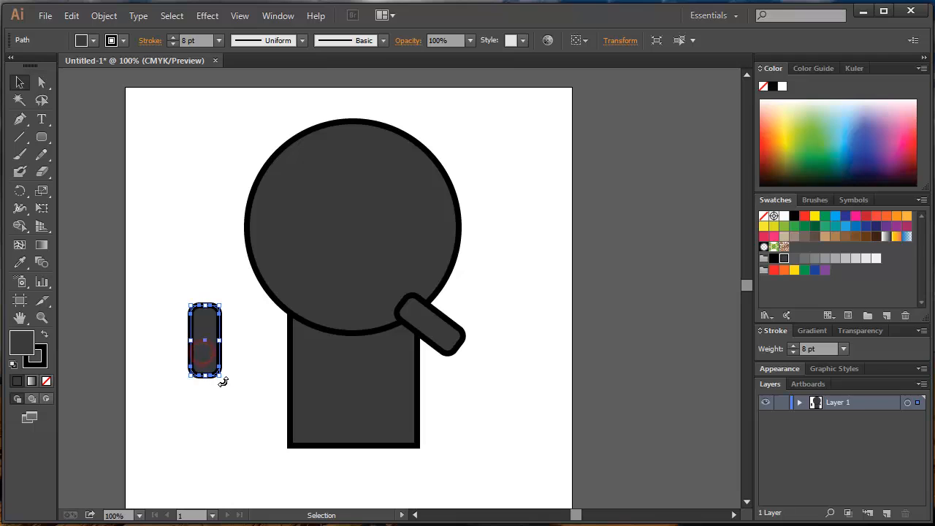
pyautogui.moveTo(223, 380); pyautogui.dragTo(261, 357)
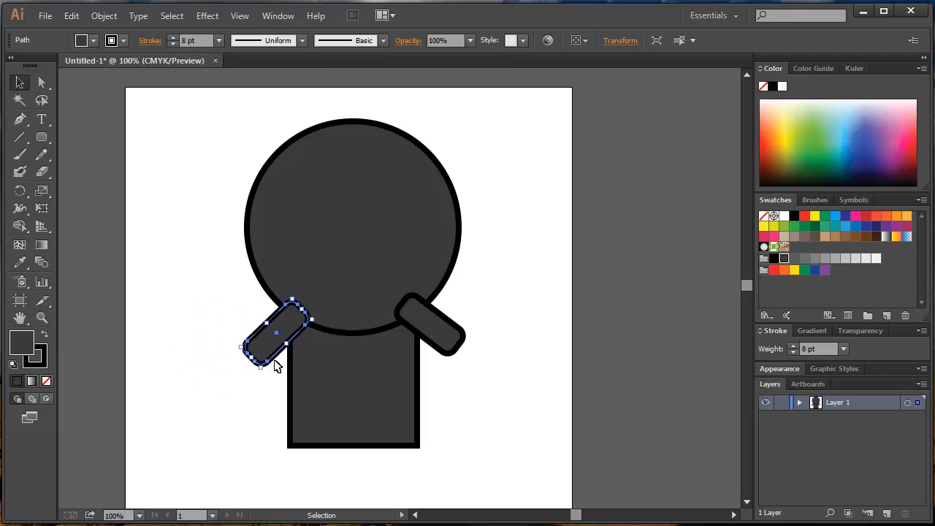
# Send the left arm and the right arm backward so both sit behind the head and body.
pyautogui.press('a')
pyautogui.hotkey('ctrl', '[')
pyautogui.hotkey('ctrl', '[')
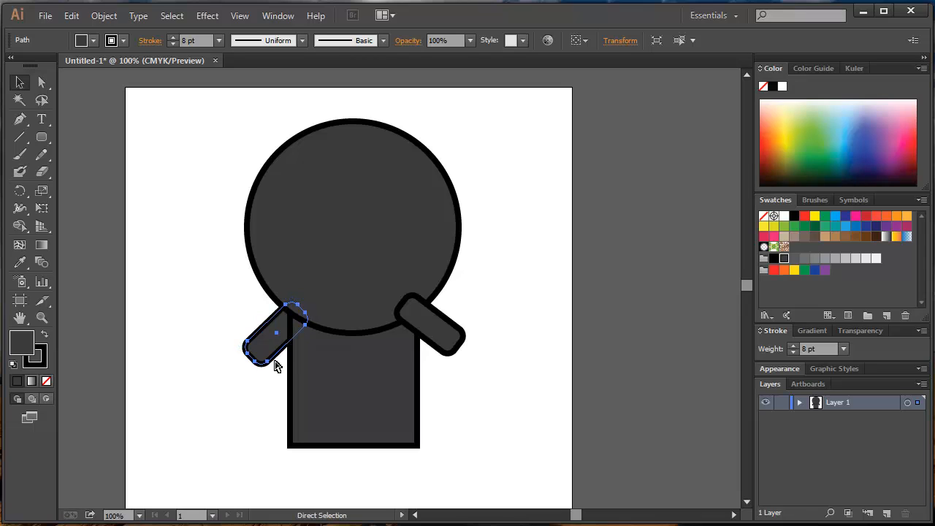
pyautogui.press('v')
pyautogui.click(444, 333)
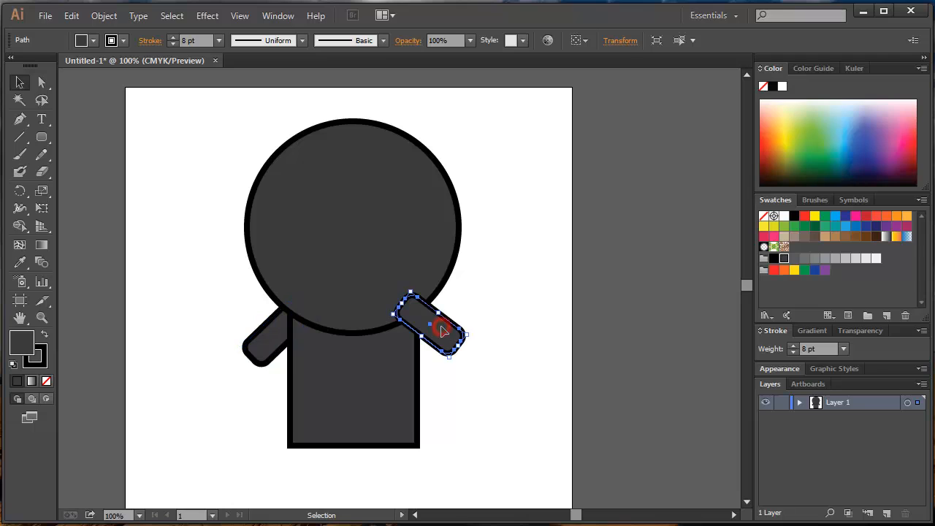
pyautogui.press('a')
pyautogui.hotkey('ctrl', '[')
pyautogui.hotkey('ctrl', '[')
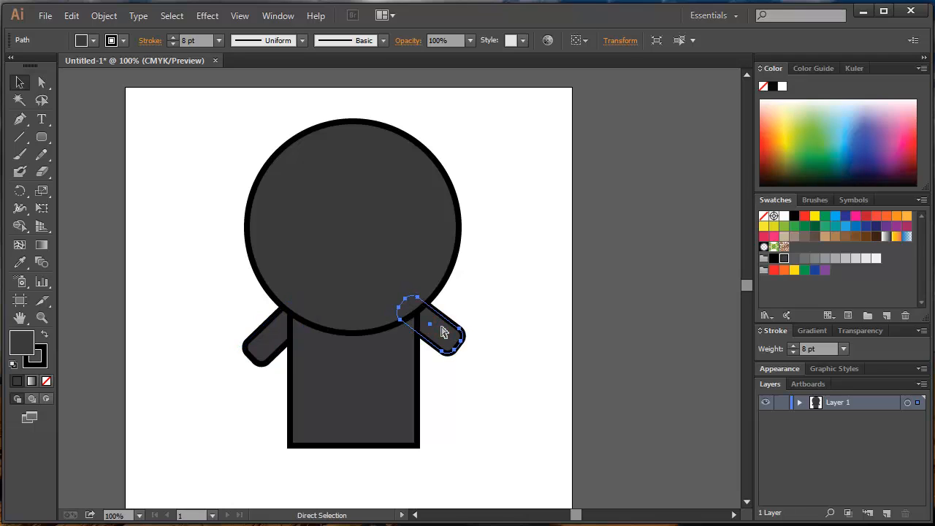
# Duplicate the right arm into two legs under the body, tilting each slightly outward, and deselect them.
pyautogui.press('v')
pyautogui.moveTo(444, 334); pyautogui.dragTo(469, 452)
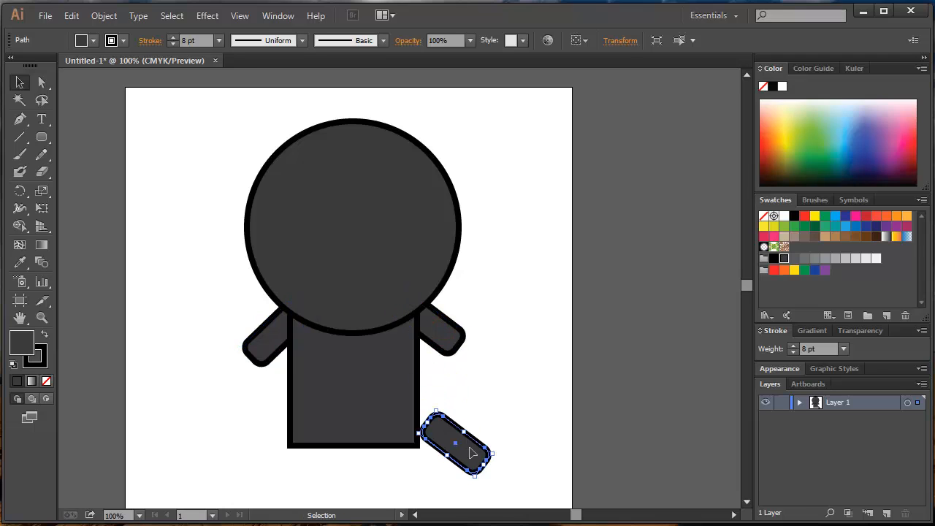
pyautogui.moveTo(439, 406); pyautogui.dragTo(476, 407)
pyautogui.moveTo(452, 422); pyautogui.dragTo(295, 469)
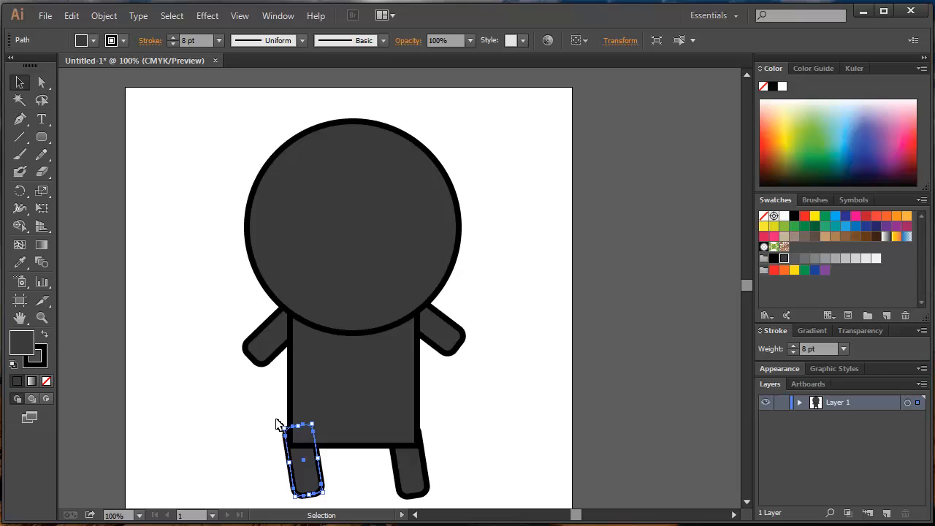
pyautogui.moveTo(281, 422); pyautogui.dragTo(295, 424)
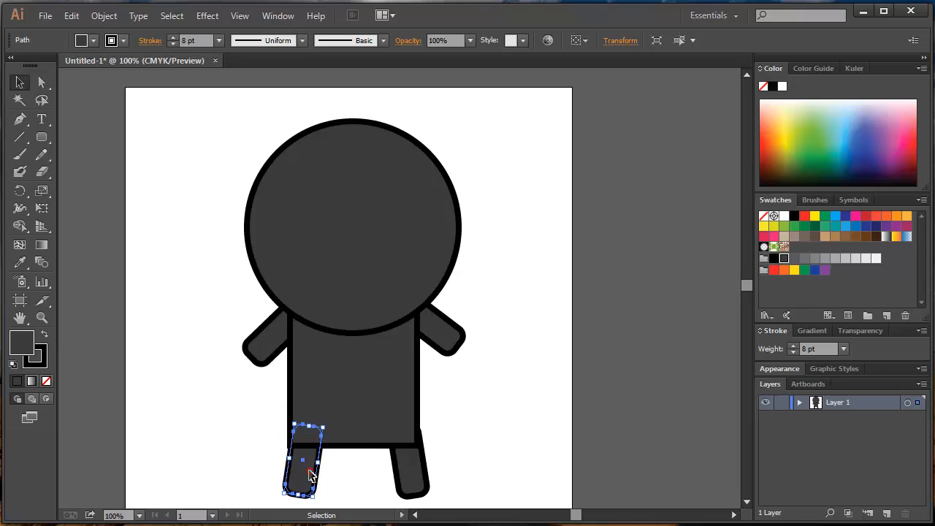
pyautogui.moveTo(308, 471); pyautogui.dragTo(303, 473)
pyautogui.moveTo(409, 468); pyautogui.dragTo(409, 471)
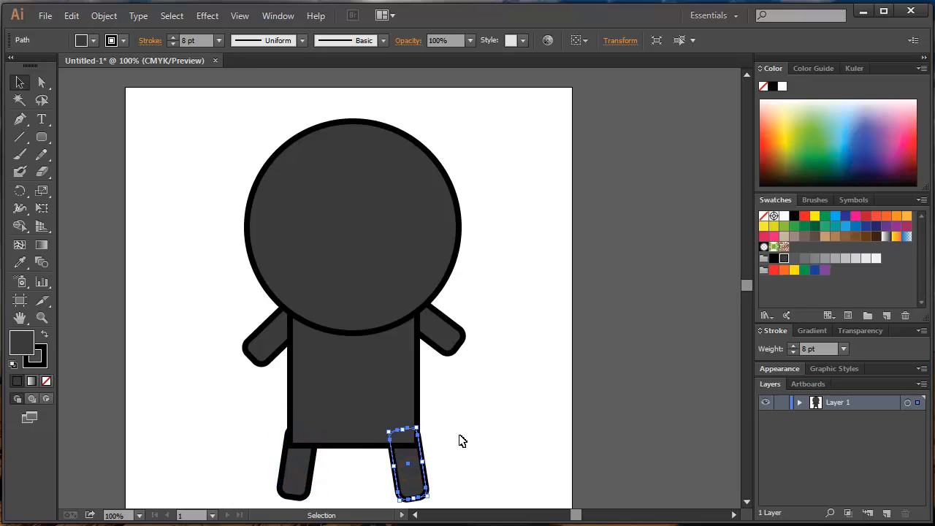
pyautogui.click(460, 440)
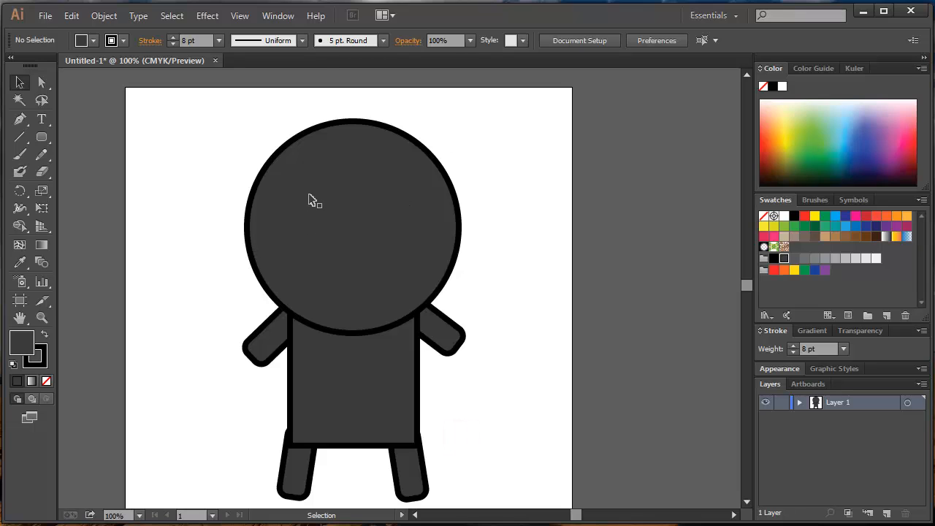
# Create a 3-sided polygon with a 0.6944 in radius in the artboard's upper left, and draw two more triangles freehand below it.
pyautogui.click(43, 139)
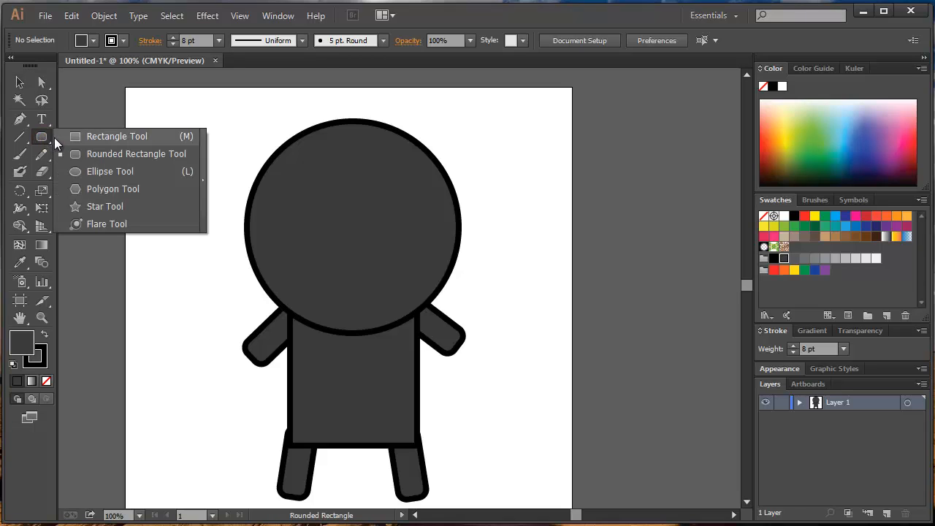
pyautogui.click(119, 191)
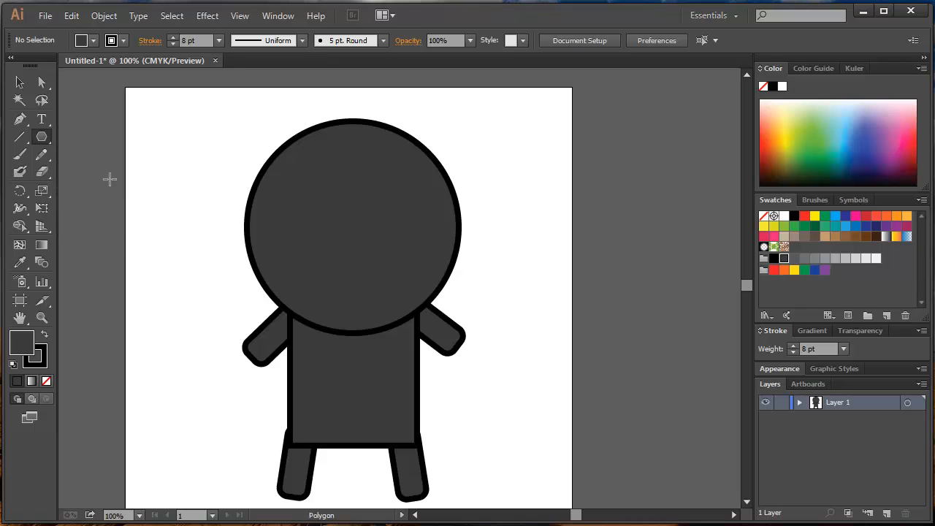
pyautogui.click(172, 149)
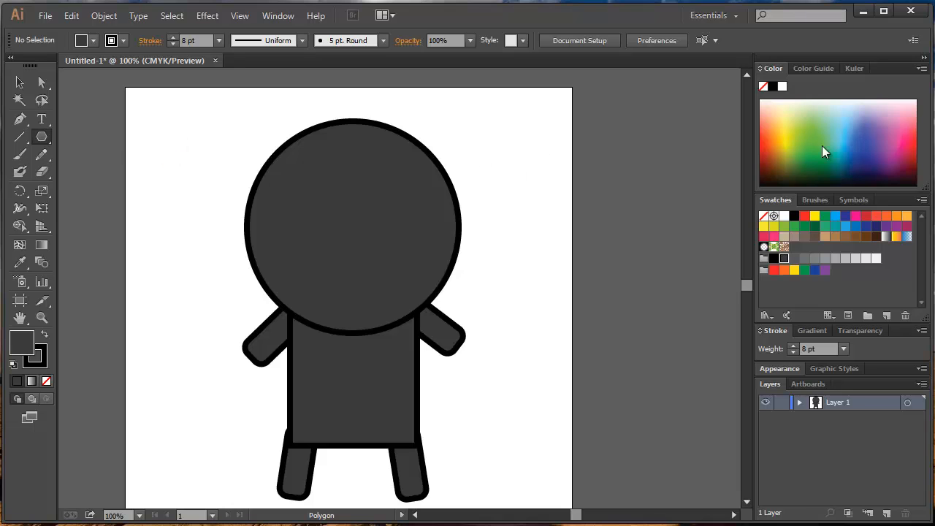
pyautogui.moveTo(511, 128); pyautogui.dragTo(307, 155)
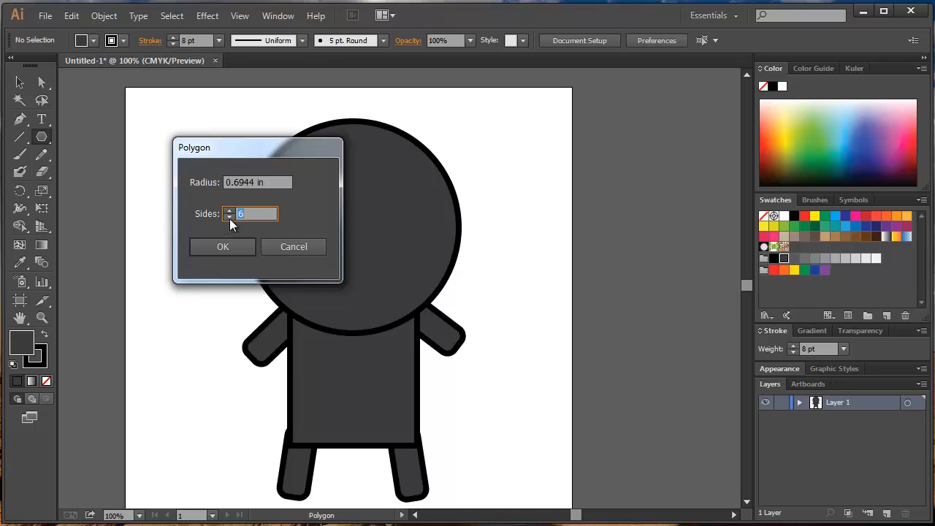
pyautogui.click(229, 218)
pyautogui.click(229, 218)
pyautogui.click(246, 245)
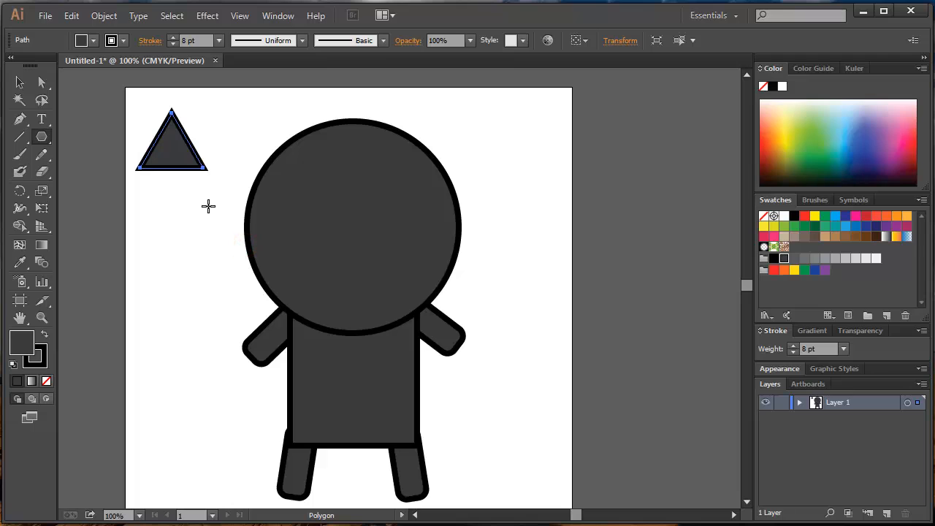
pyautogui.moveTo(158, 230); pyautogui.dragTo(162, 271)
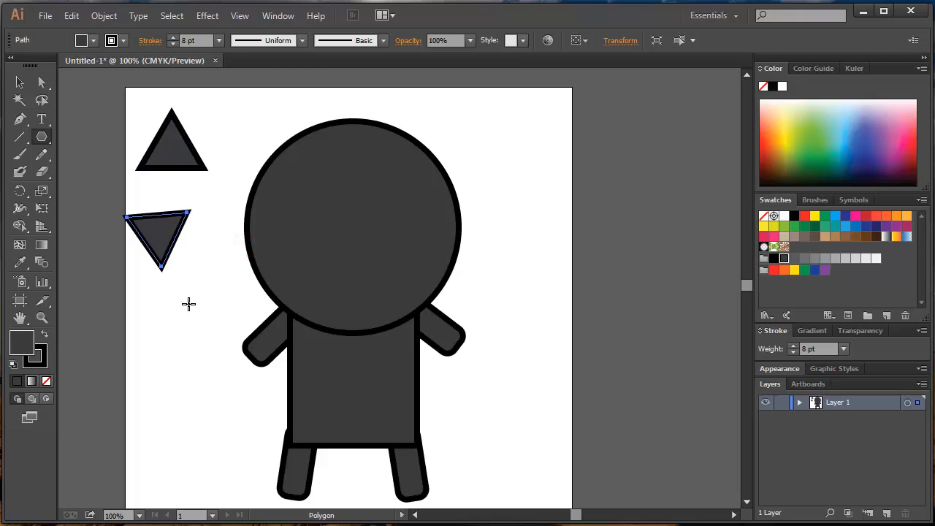
pyautogui.moveTo(186, 307); pyautogui.dragTo(195, 347)
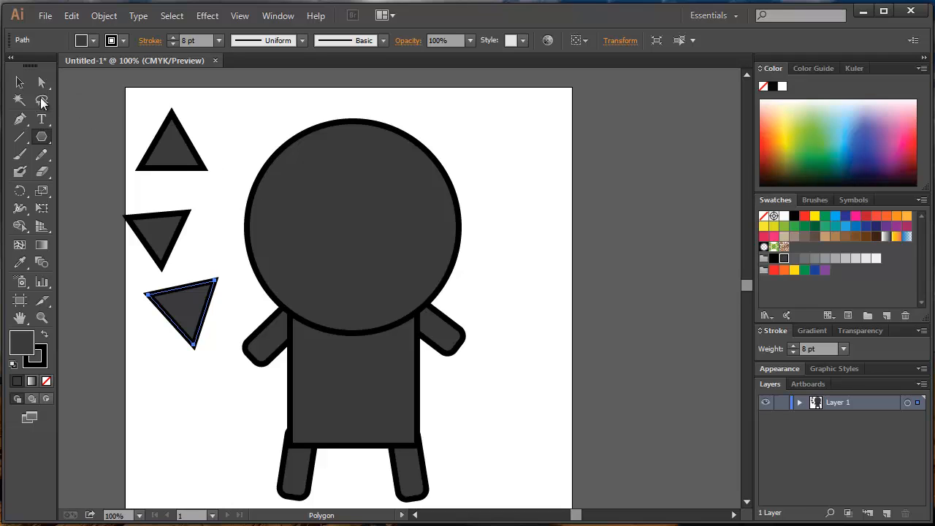
# Delete the three practice triangles beside the character.
pyautogui.click(19, 82)
pyautogui.click(189, 159)
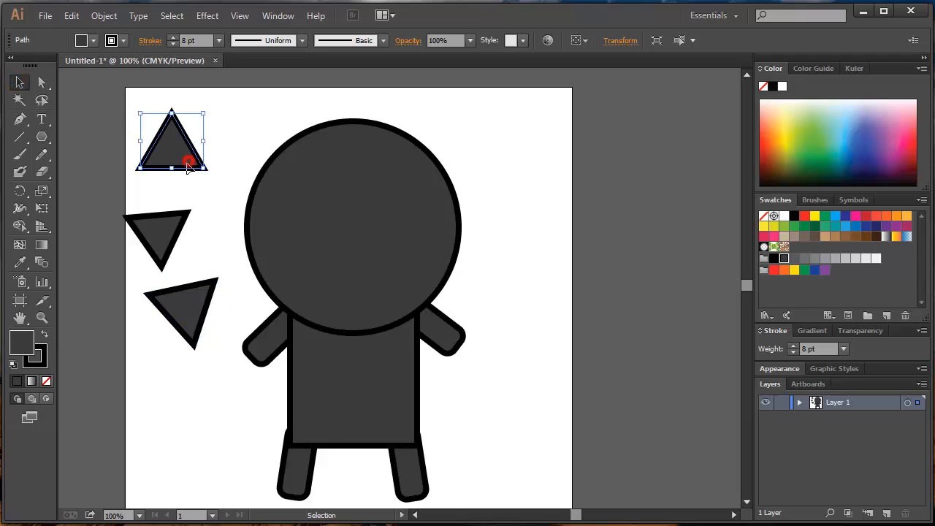
pyautogui.press('Delete')
pyautogui.click(157, 247)
pyautogui.press('Delete')
pyautogui.click(183, 314)
pyautogui.press('Delete')
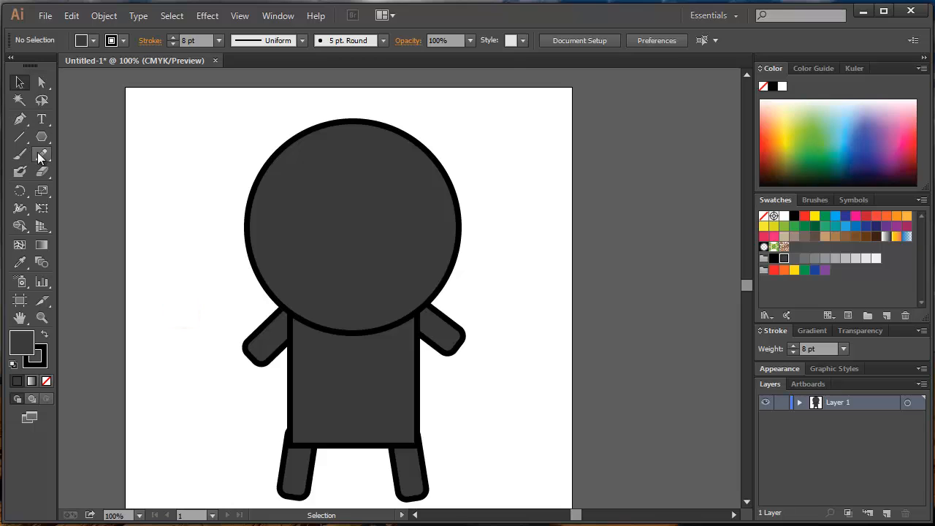
# Draw a tall, narrow triangle as an ear on the head's upper-left edge and duplicate it onto the upper-right edge.
pyautogui.click(42, 137)
pyautogui.moveTo(183, 136); pyautogui.dragTo(282, 154)
pyautogui.click(20, 83)
pyautogui.moveTo(280, 108); pyautogui.dragTo(281, 105)
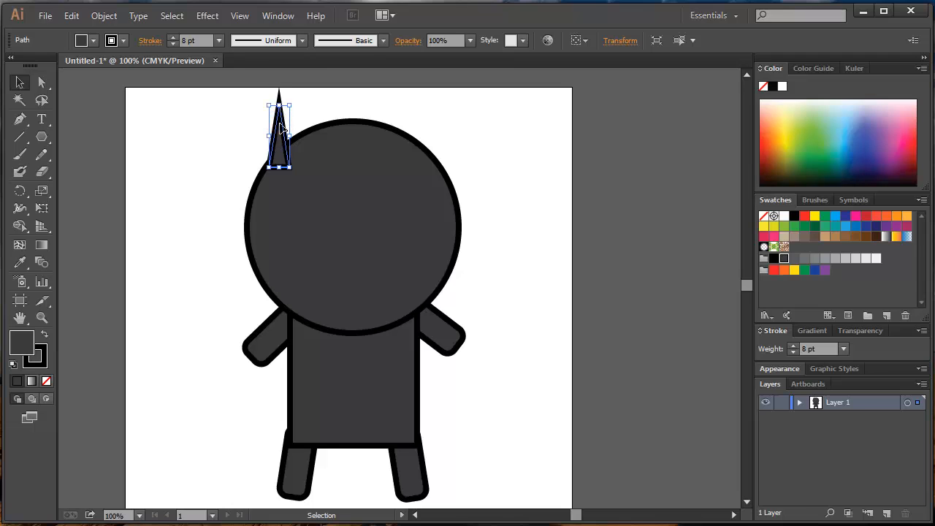
pyautogui.moveTo(277, 146); pyautogui.dragTo(431, 153)
pyautogui.click(509, 155)
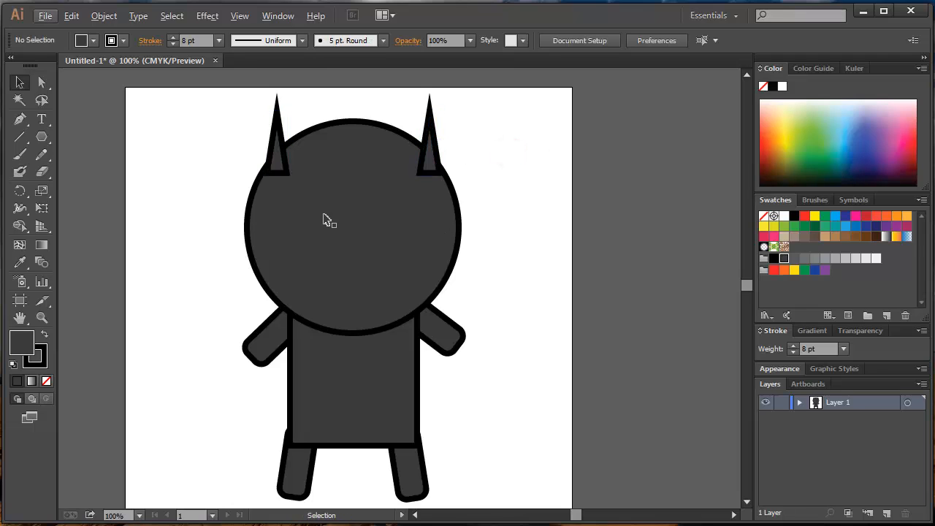
# Bring up Pathfinder and unite the head circle and both triangular ears into one shape.
pyautogui.moveTo(324, 214); pyautogui.dragTo(328, 278)
pyautogui.scroll(1, 374, 248)
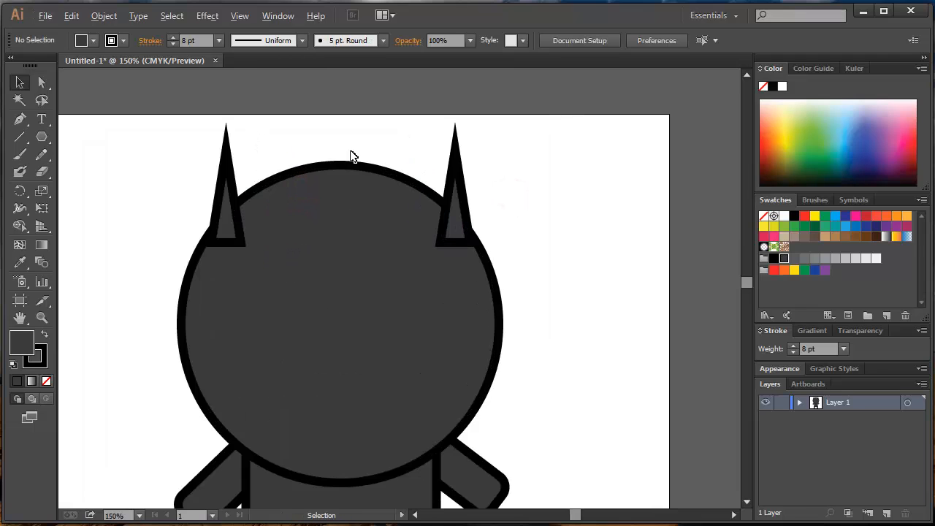
pyautogui.click(278, 17)
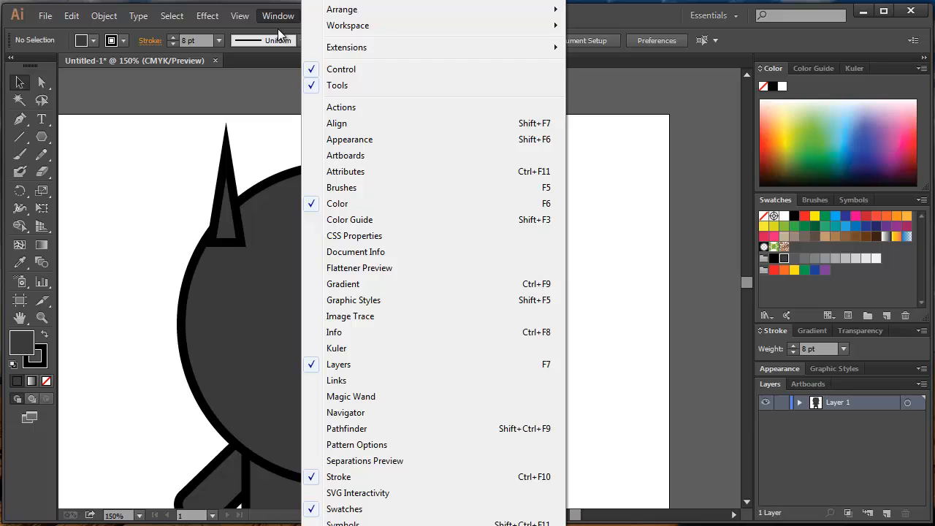
pyautogui.click(353, 428)
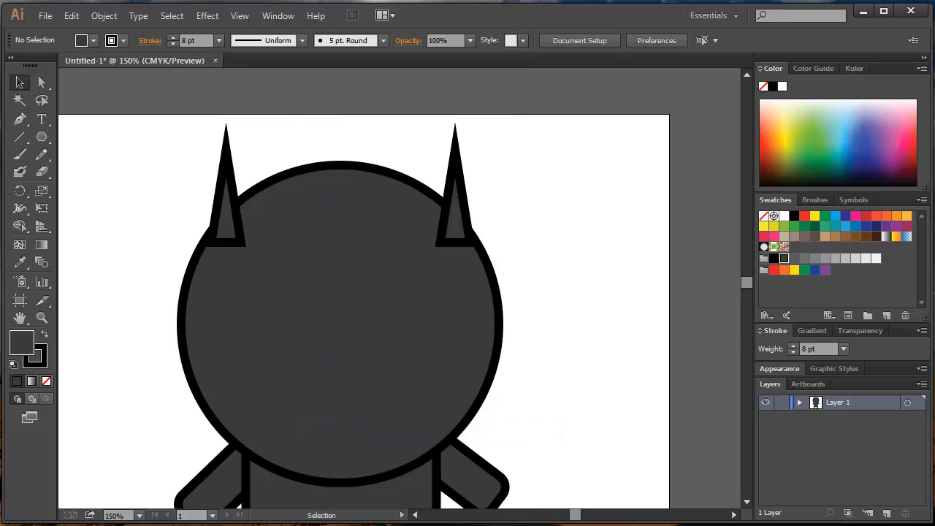
pyautogui.moveTo(760, 244); pyautogui.dragTo(573, 137)
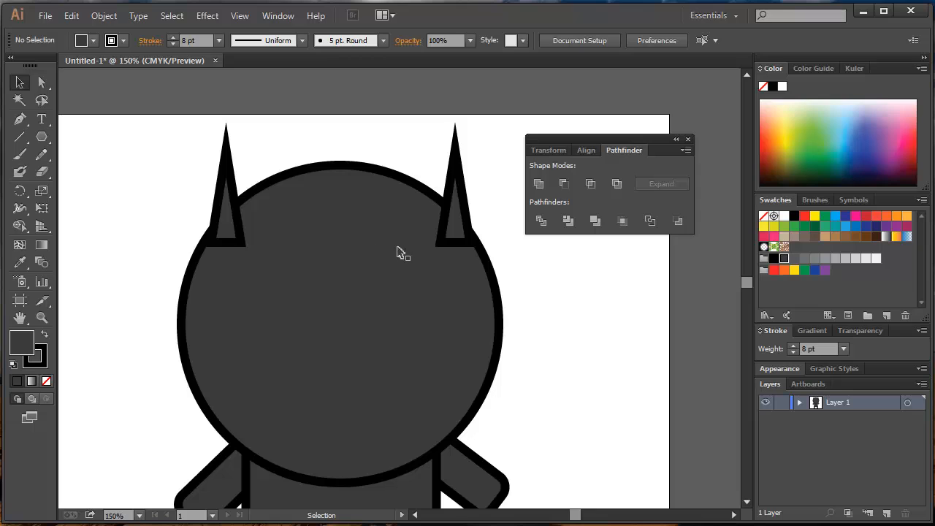
pyautogui.click(357, 247)
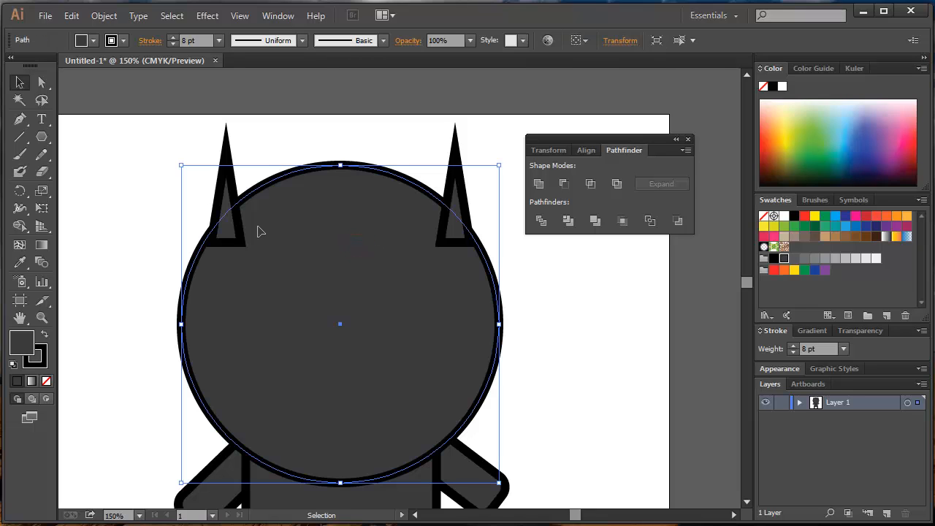
pyautogui.keyDown('shift'); pyautogui.click(229, 203); pyautogui.keyUp('shift')
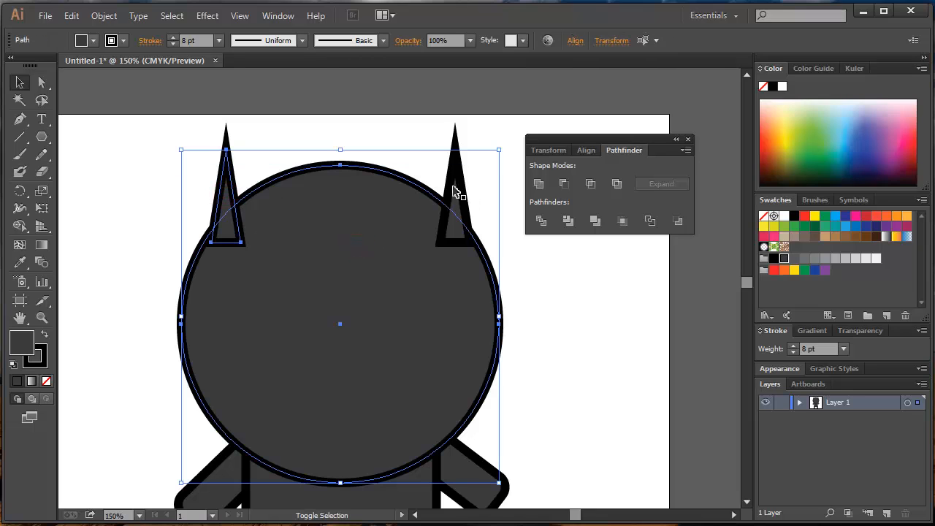
pyautogui.keyDown('shift'); pyautogui.click(454, 189); pyautogui.keyUp('shift')
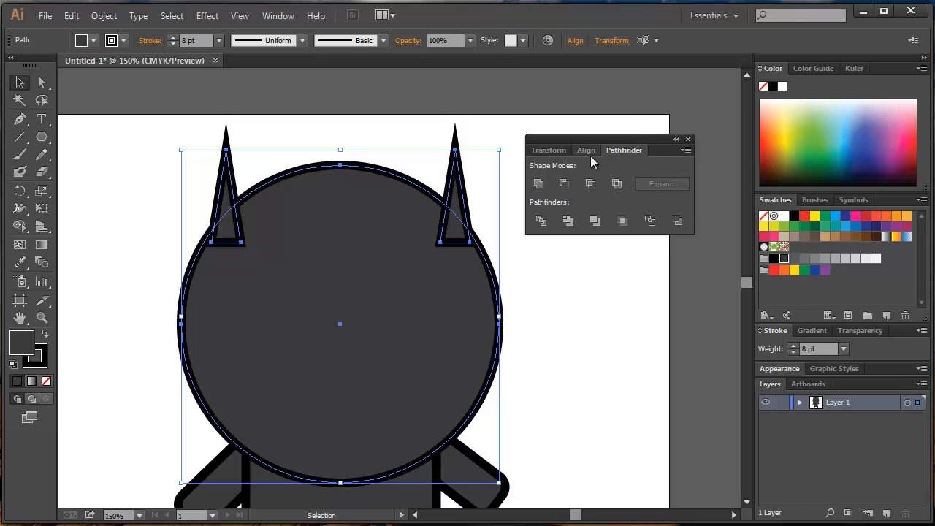
pyautogui.click(539, 185)
pyautogui.click(556, 357)
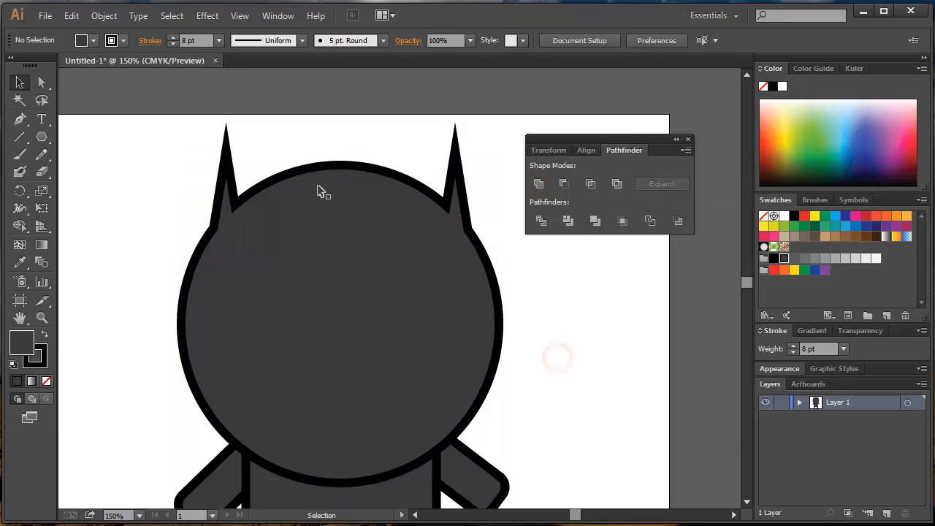
# Move Pathfinder clear of the empty area beside the artboard and set the fill colour to teal.
pyautogui.moveTo(585, 143); pyautogui.dragTo(221, 87)
pyautogui.press('space')
pyautogui.moveTo(529, 205); pyautogui.dragTo(379, 213)
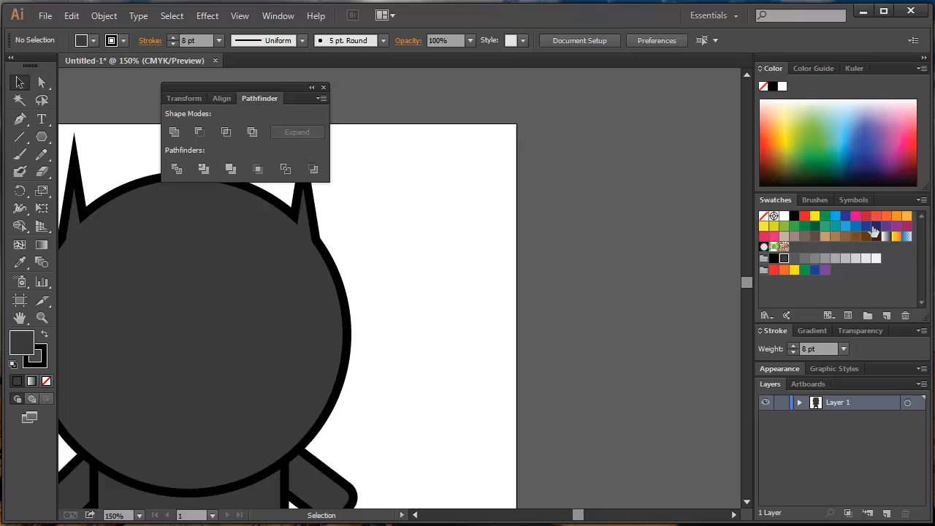
pyautogui.click(834, 225)
# Draw a wide teal rectangle across the artboard's right edge and a circle overlapping its lower-right corner.
pyautogui.click(41, 138)
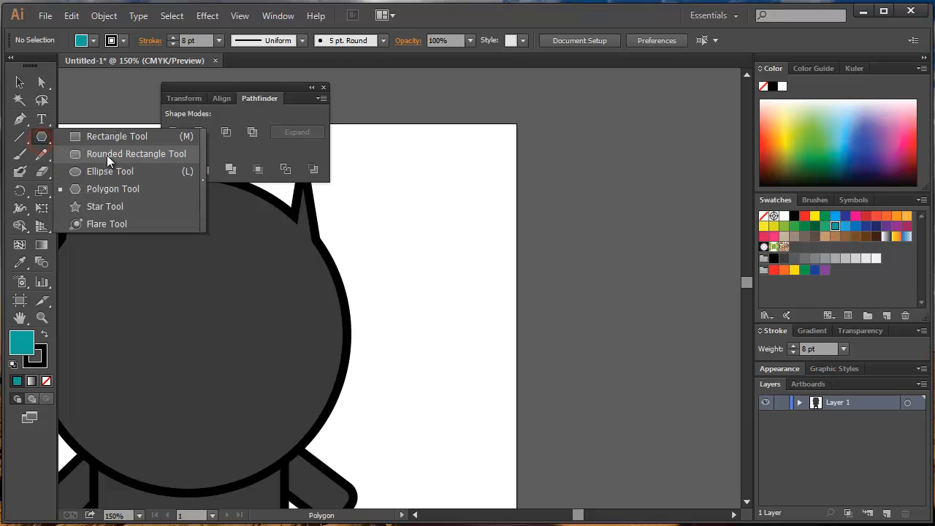
pyautogui.click(110, 137)
pyautogui.moveTo(440, 163)
pyautogui.mouseDown()
pyautogui.moveTo(631, 280)
pyautogui.moveTo(699, 300)
pyautogui.mouseUp()
pyautogui.hscroll(3, 626, 292)
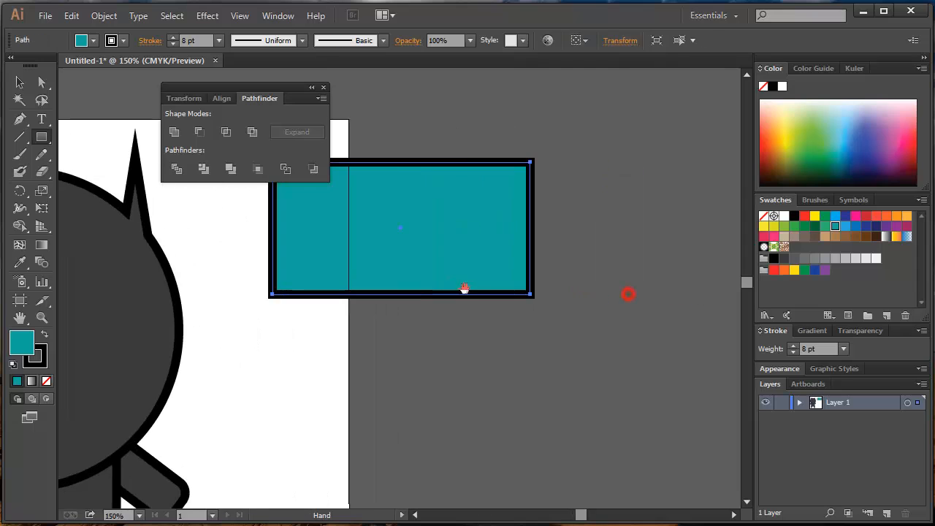
pyautogui.click(42, 136)
pyautogui.click(102, 167)
pyautogui.moveTo(404, 209)
pyautogui.mouseDown()
pyautogui.moveTo(618, 390)
pyautogui.moveTo(616, 382)
pyautogui.mouseUp()
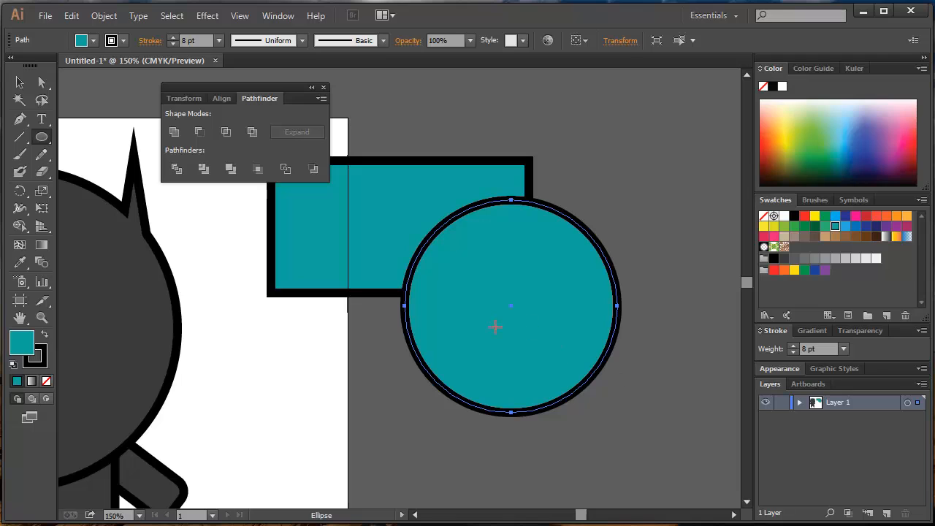
# Subtract the circle from the rectangle with Minus Front, and delete the remaining cut shape.
pyautogui.click(20, 82)
pyautogui.keyDown('shift'); pyautogui.click(390, 200); pyautogui.keyUp('shift')
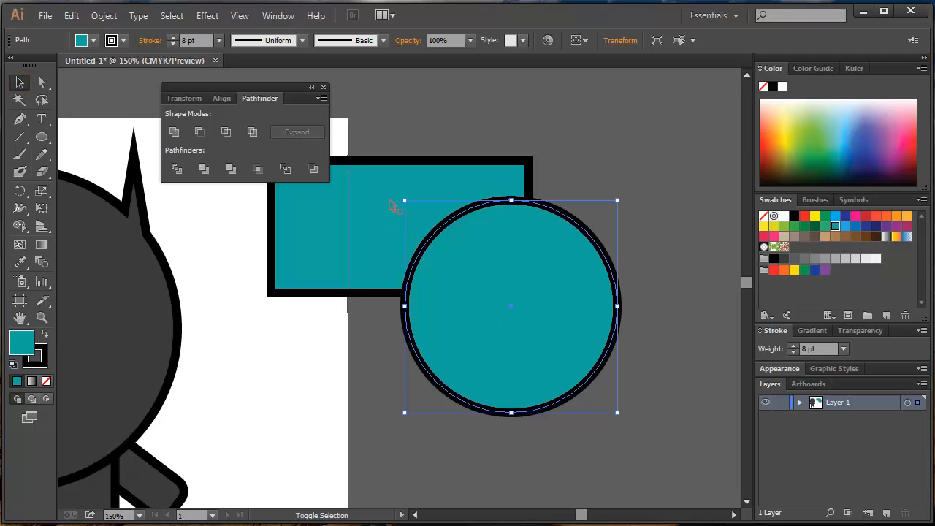
pyautogui.moveTo(414, 99); pyautogui.dragTo(671, 464)
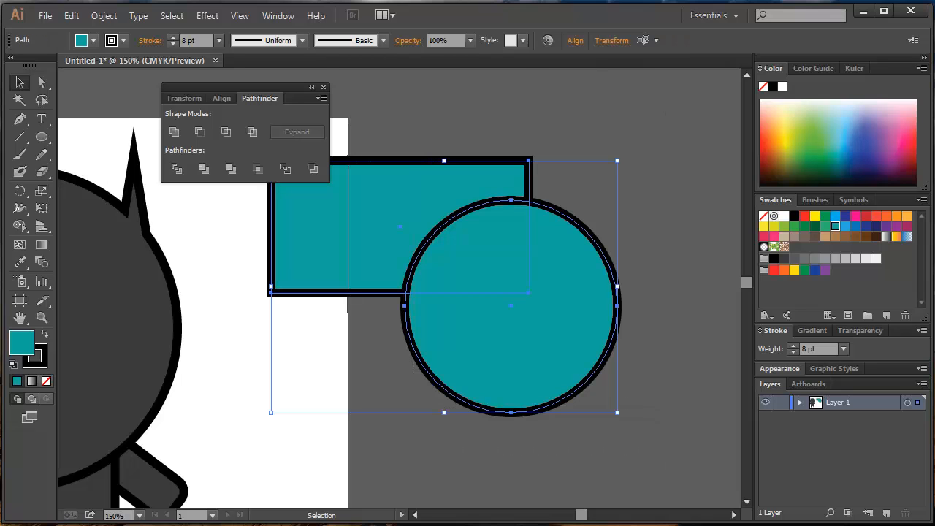
pyautogui.click(198, 132)
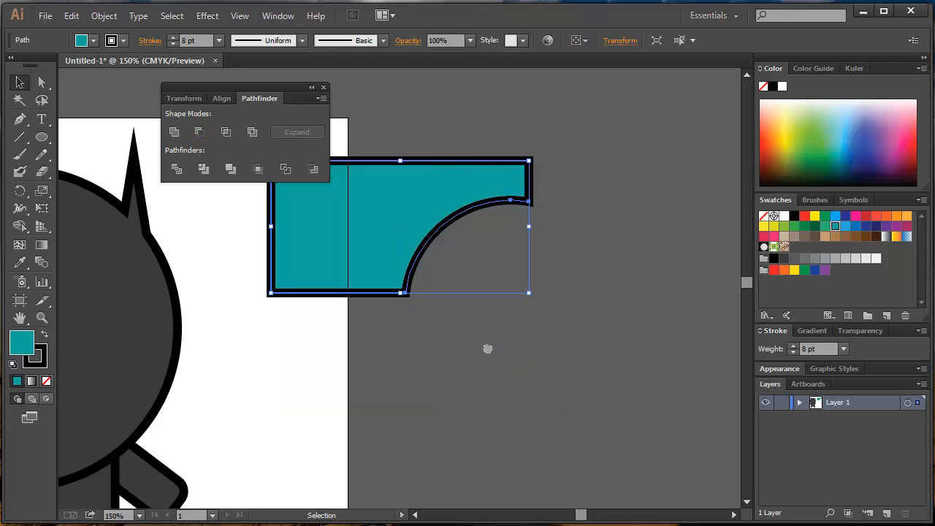
pyautogui.moveTo(487, 348); pyautogui.dragTo(577, 393)
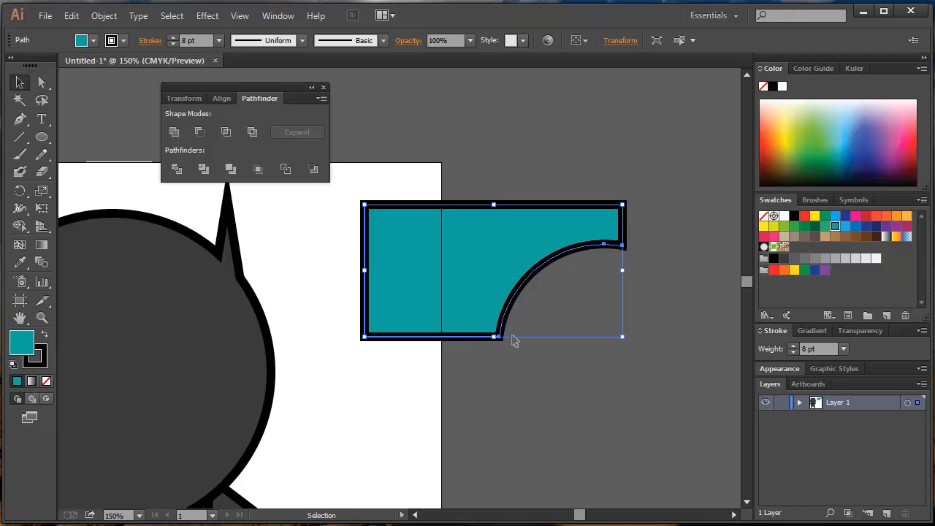
pyautogui.press('Delete')
# Draw a teal circle beside the artboard and a slightly larger one overlapping it higher up, centred above it.
pyautogui.click(42, 137)
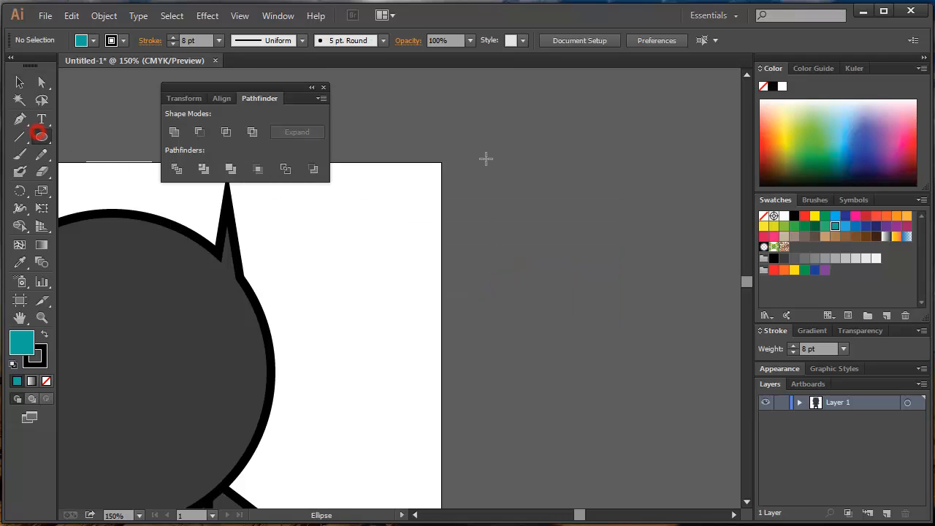
pyautogui.moveTo(473, 129); pyautogui.dragTo(695, 343)
pyautogui.moveTo(588, 307); pyautogui.dragTo(513, 308)
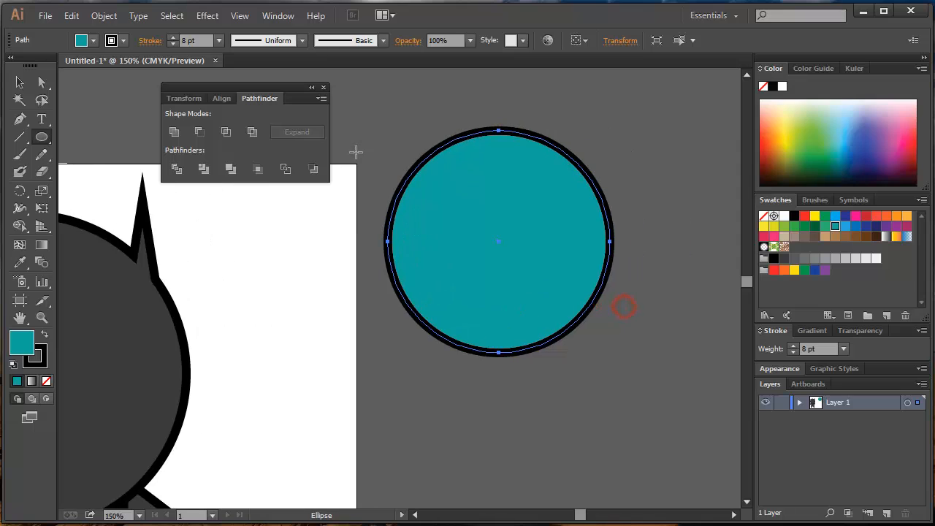
pyautogui.moveTo(382, 99); pyautogui.dragTo(622, 266)
pyautogui.press('v')
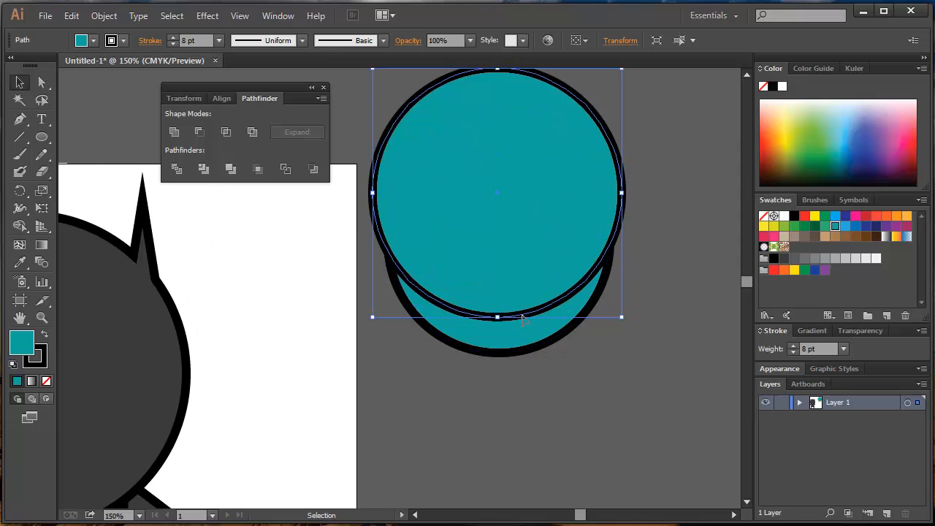
pyautogui.keyDown('shift'); pyautogui.click(525, 281); pyautogui.keyUp('shift')
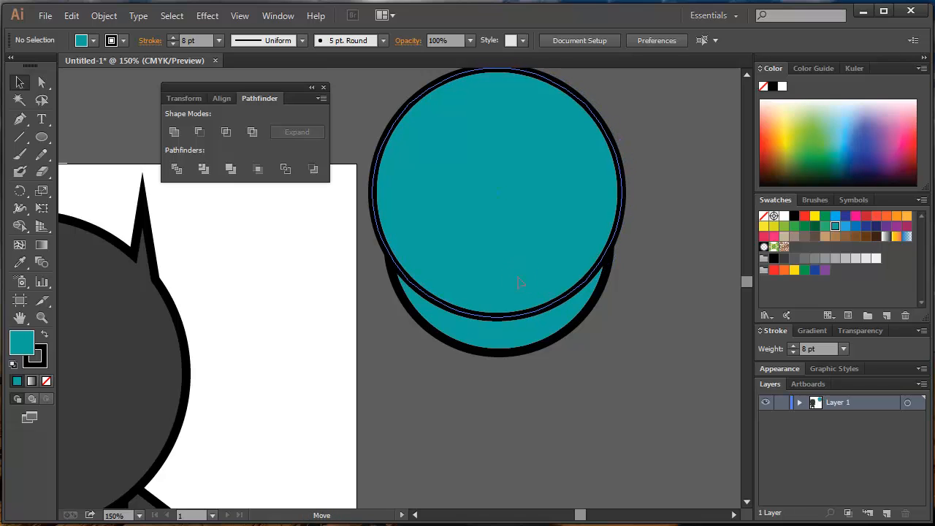
pyautogui.keyDown('shift'); pyautogui.click(519, 282); pyautogui.keyUp('shift')
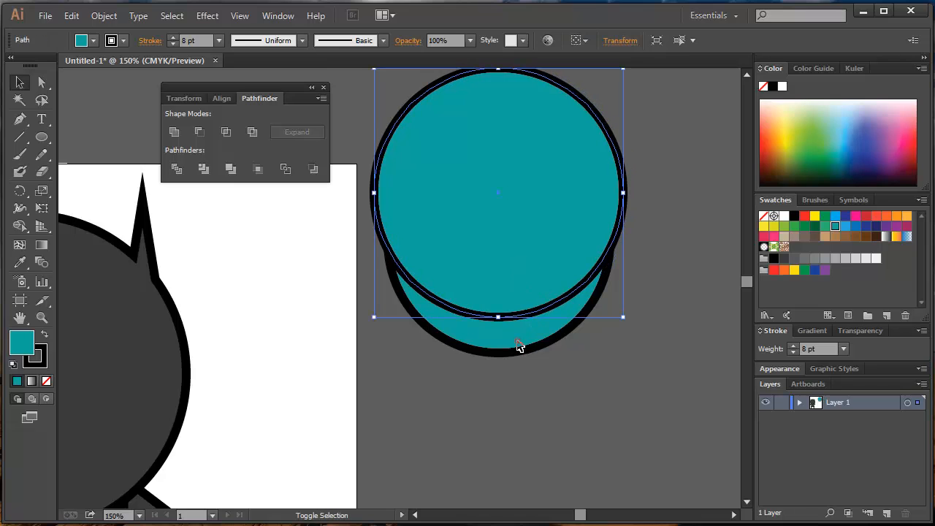
# Try cutting the upper circle out of the lower one with Minus Front to form a crescent, and undo it.
pyautogui.keyDown('shift'); pyautogui.click(519, 346); pyautogui.keyUp('shift')
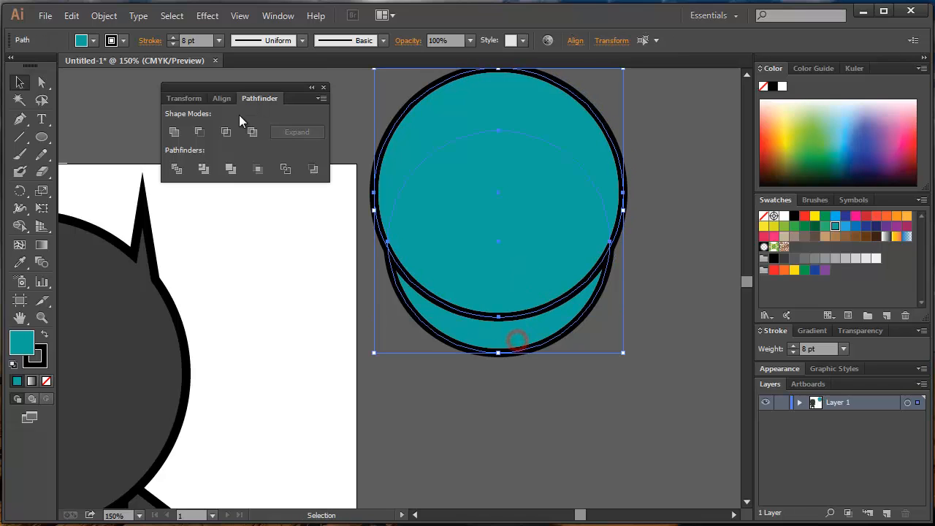
pyautogui.click(196, 133)
pyautogui.click(633, 395)
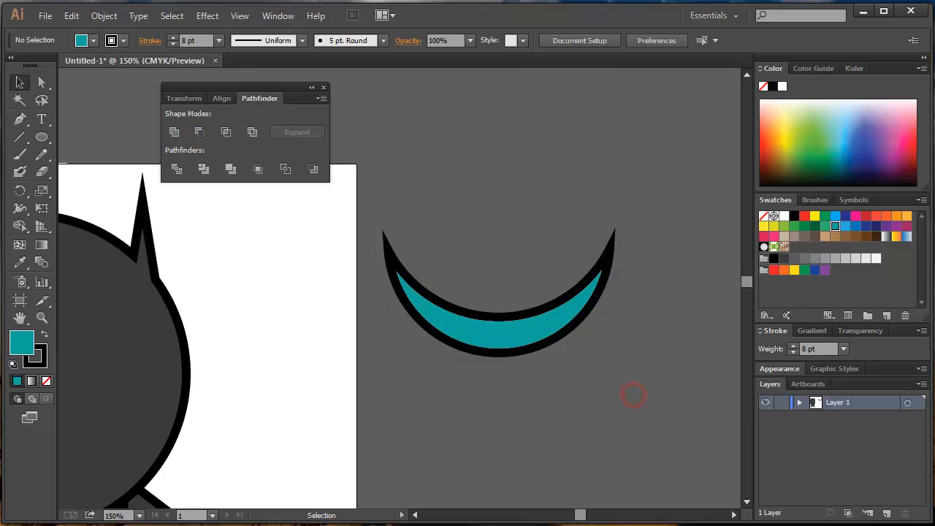
pyautogui.hotkey('ctrl', 'z')
pyautogui.hotkey('ctrl', 'z')
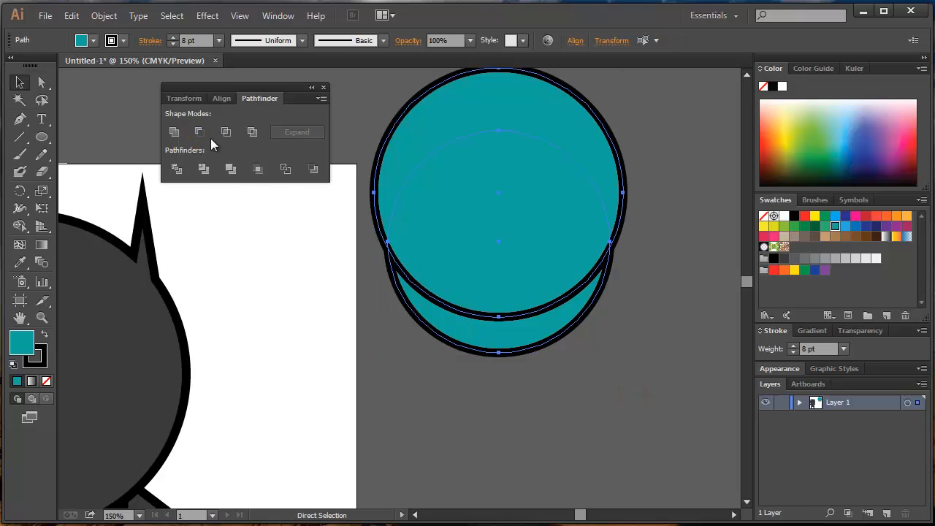
# Try Vertical Align Center on the two overlapping circles, and undo the alignment.
pyautogui.click(187, 100)
pyautogui.click(221, 99)
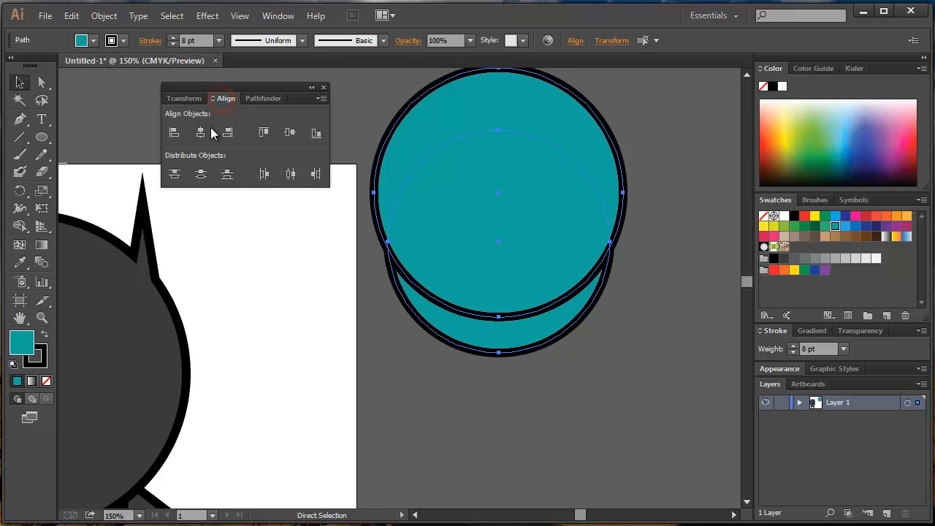
pyautogui.press('v')
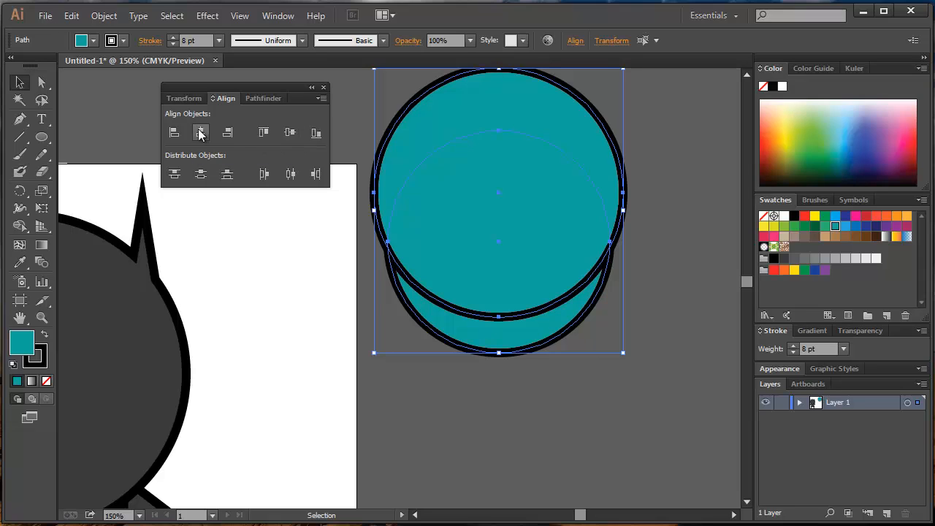
pyautogui.click(287, 134)
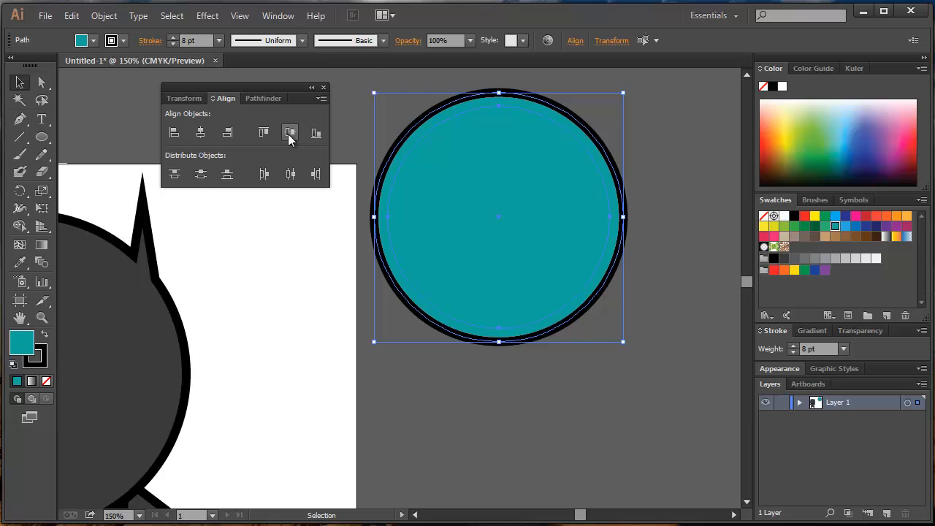
pyautogui.hotkey('ctrl', 'z')
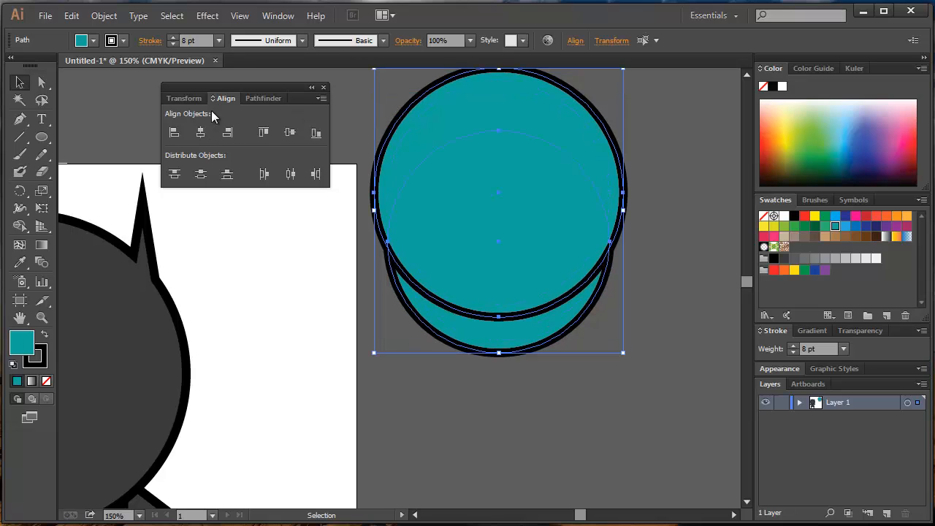
# Apply Minus Front to the two circles again to form the crescent, and undo it.
pyautogui.click(257, 99)
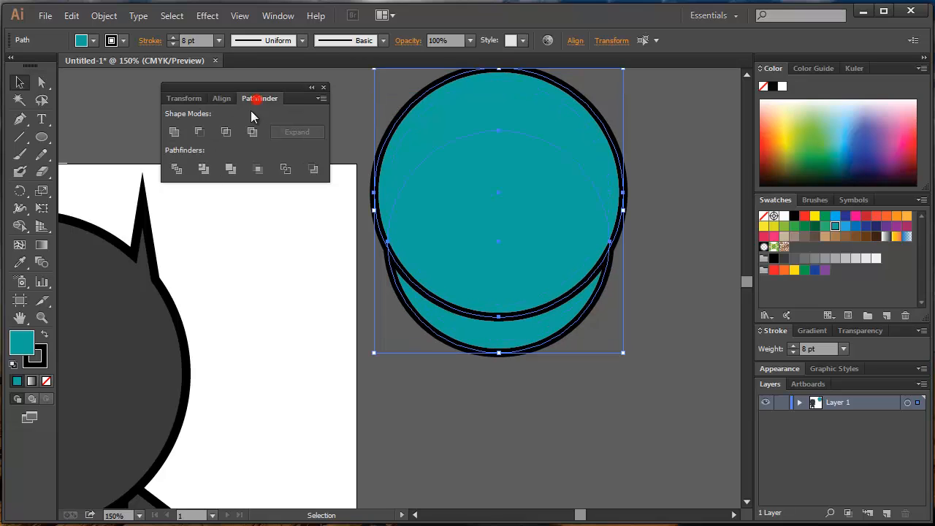
pyautogui.click(202, 133)
pyautogui.click(514, 399)
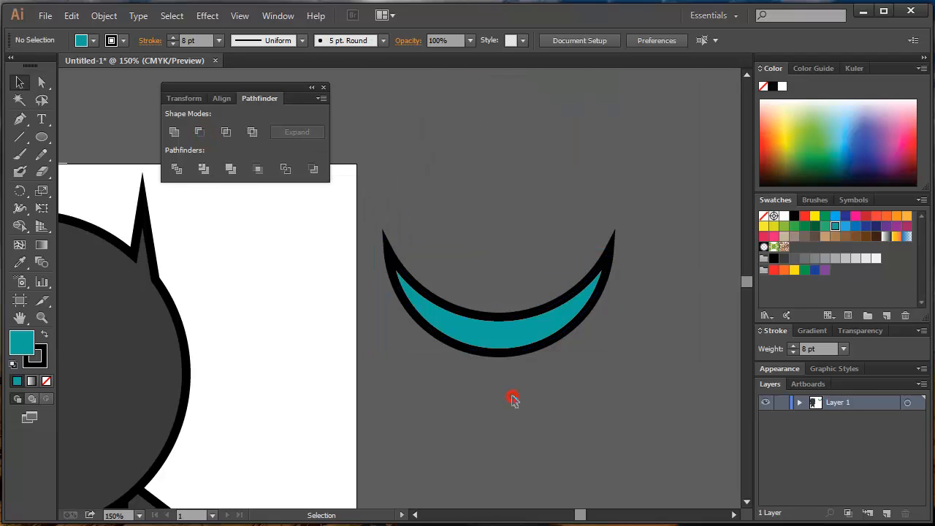
pyautogui.hotkey('ctrl', 'z')
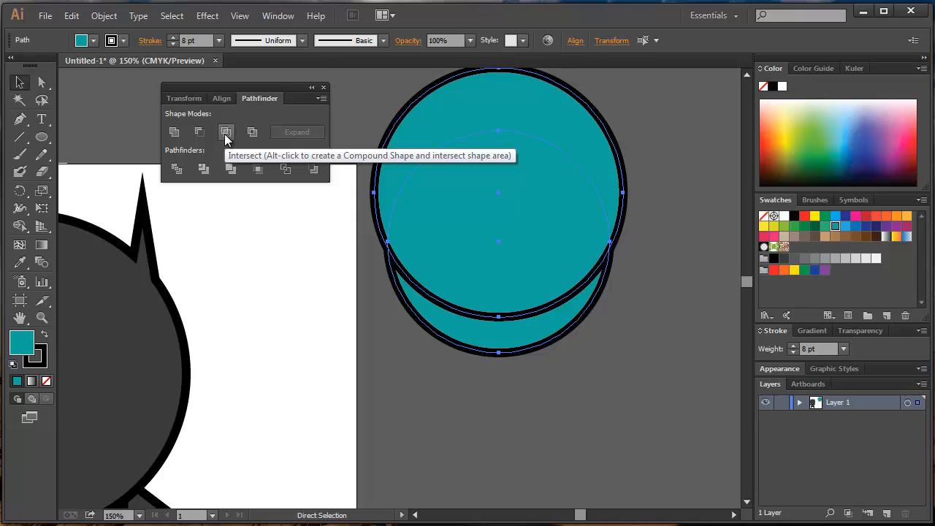
# Try Intersect and Minus Front in turn on the two overlapping teal circles, undoing each operation.
pyautogui.click(224, 134)
pyautogui.press('v')
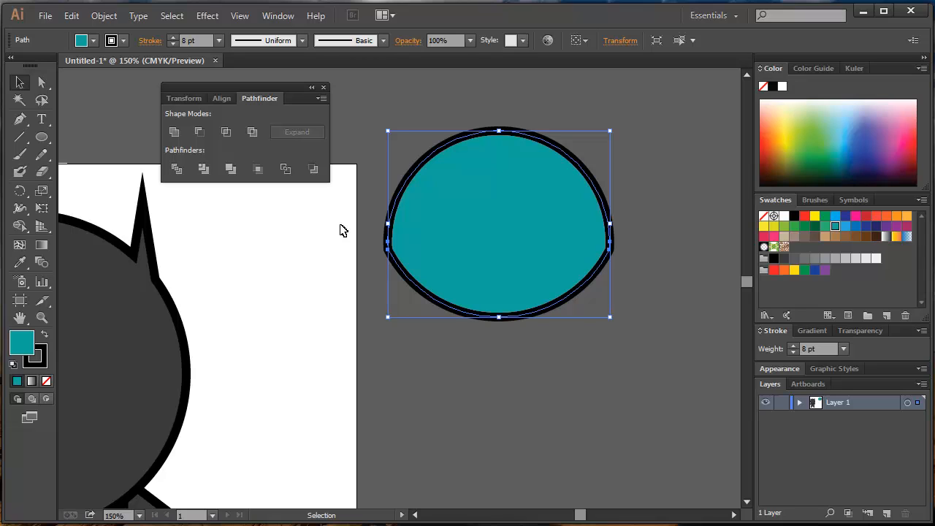
pyautogui.hotkey('ctrl', 'z')
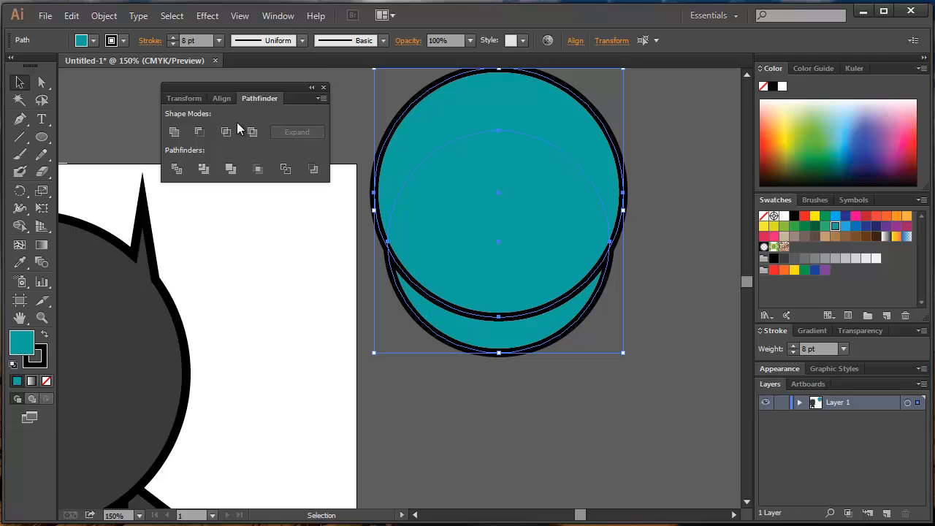
pyautogui.click(199, 133)
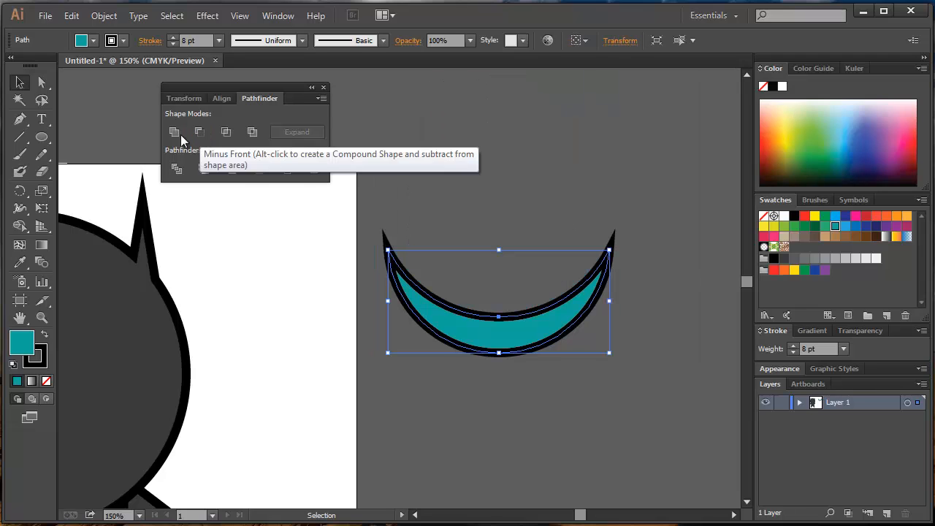
pyautogui.hotkey('ctrl', 'z')
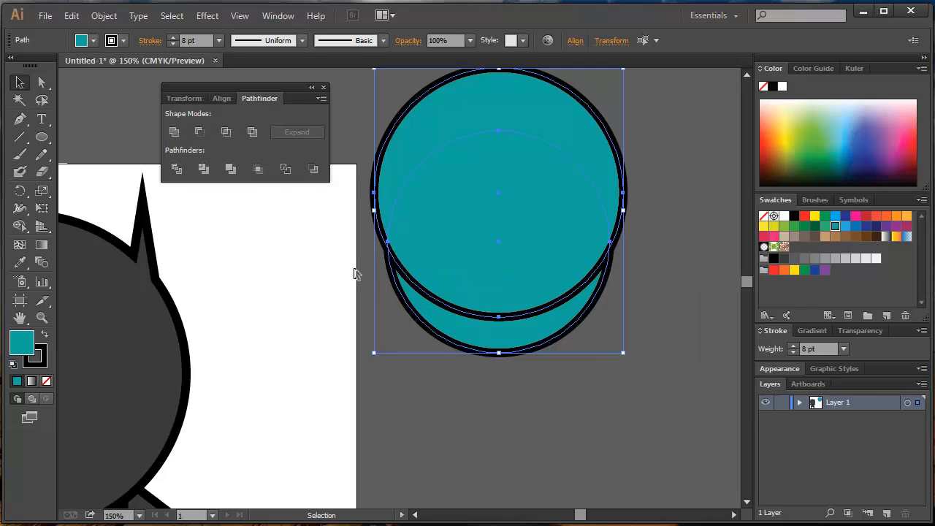
# Delete the two teal circles and draw a small white triangle with a black outline beside the character's head.
pyautogui.press('Delete')
pyautogui.moveTo(221, 343); pyautogui.dragTo(602, 301)
pyautogui.moveTo(41, 137); pyautogui.dragTo(73, 189)
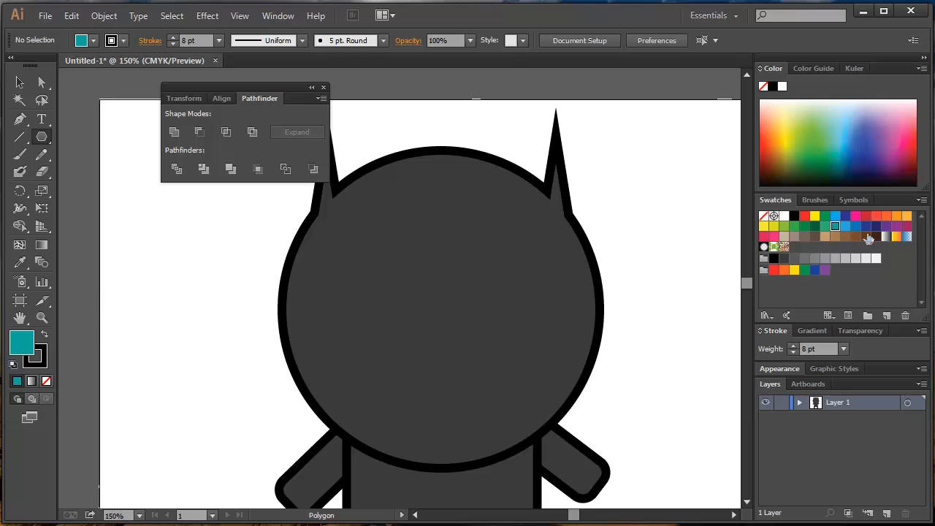
pyautogui.click(783, 217)
pyautogui.moveTo(175, 251); pyautogui.dragTo(200, 264)
pyautogui.press('v')
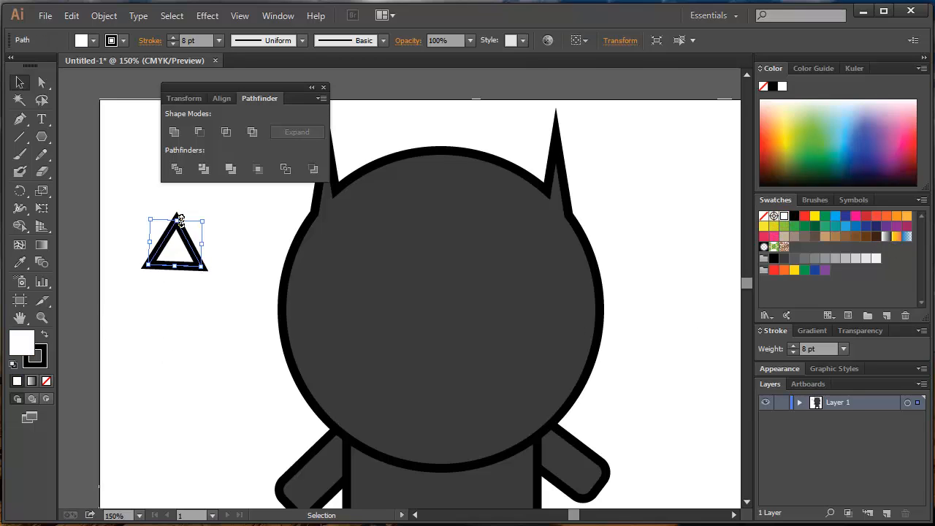
# Place flattened, tilted white triangles on the face as eyes, copying the larger one across and deleting the small one.
pyautogui.moveTo(178, 220); pyautogui.dragTo(424, 225)
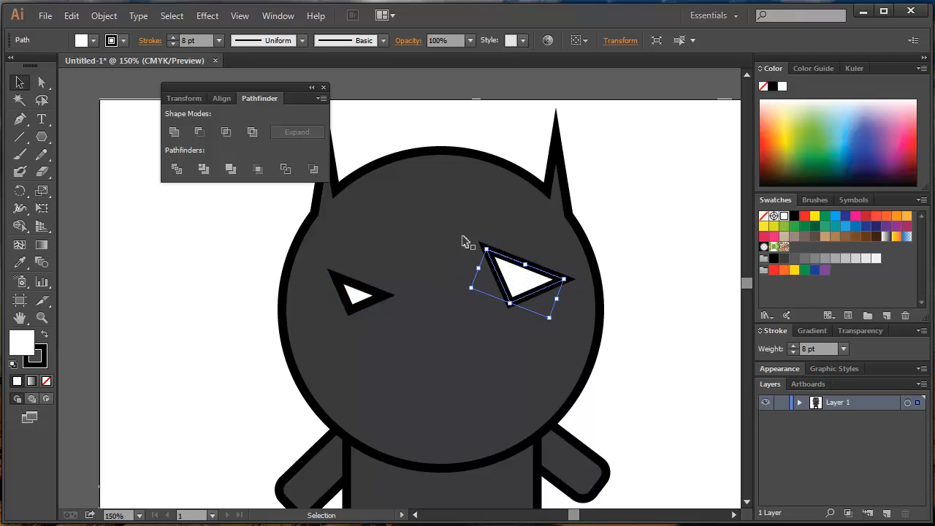
pyautogui.moveTo(479, 241); pyautogui.dragTo(464, 278)
pyautogui.moveTo(521, 282); pyautogui.dragTo(374, 293)
pyautogui.click(358, 298)
pyautogui.press('Delete')
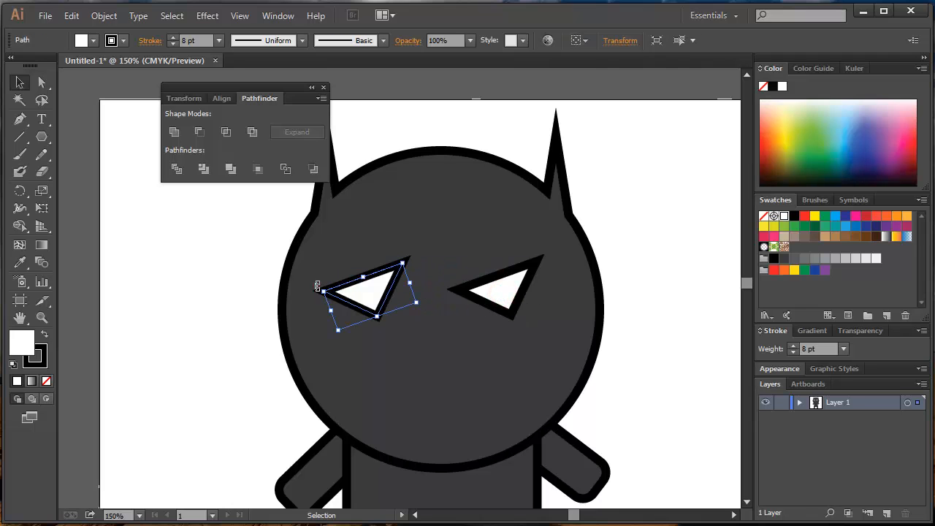
# Rotate the left eye so it slants inward opposite the right one, and shift the right eye slightly outward.
pyautogui.moveTo(317, 286); pyautogui.dragTo(333, 267)
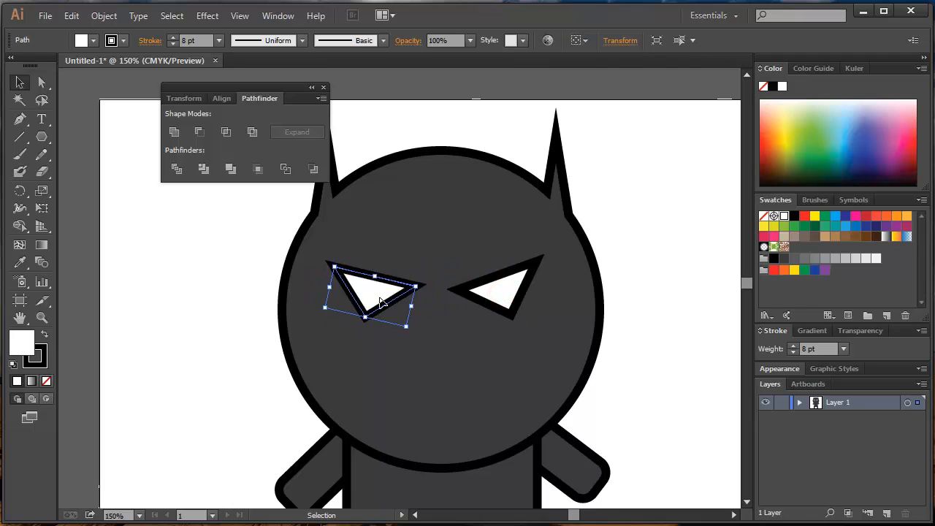
pyautogui.moveTo(508, 295); pyautogui.dragTo(519, 295)
pyautogui.click(651, 282)
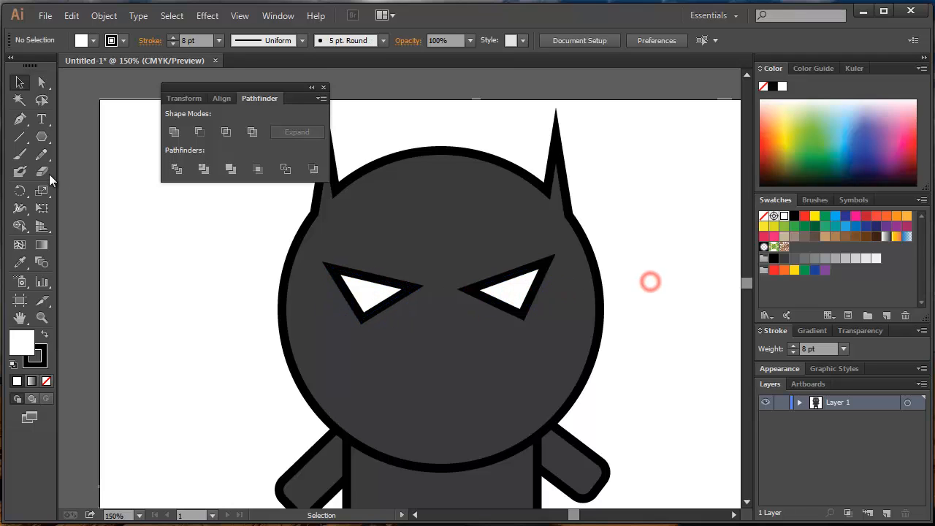
# Draw a wide white rectangle with a black outline beside the character's head.
pyautogui.click(42, 141)
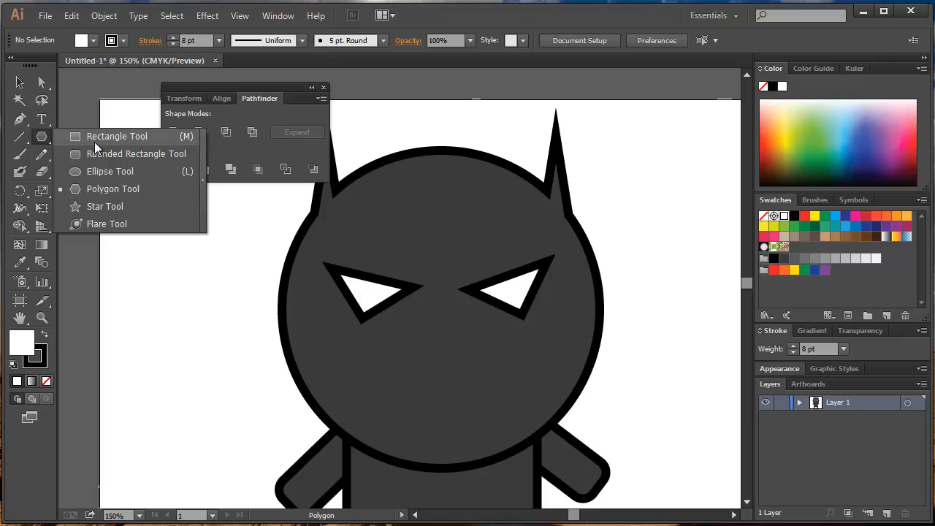
pyautogui.click(95, 144)
pyautogui.moveTo(246, 363); pyautogui.dragTo(318, 347)
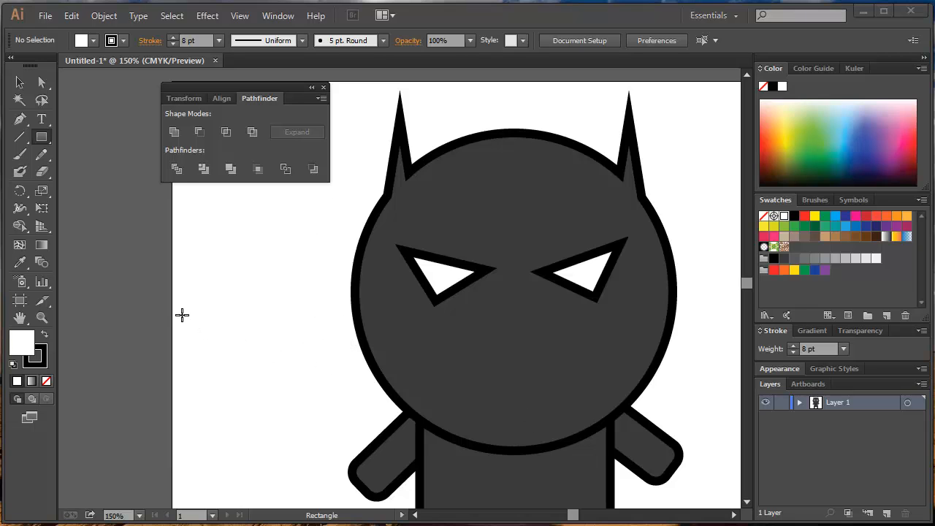
pyautogui.click(115, 253)
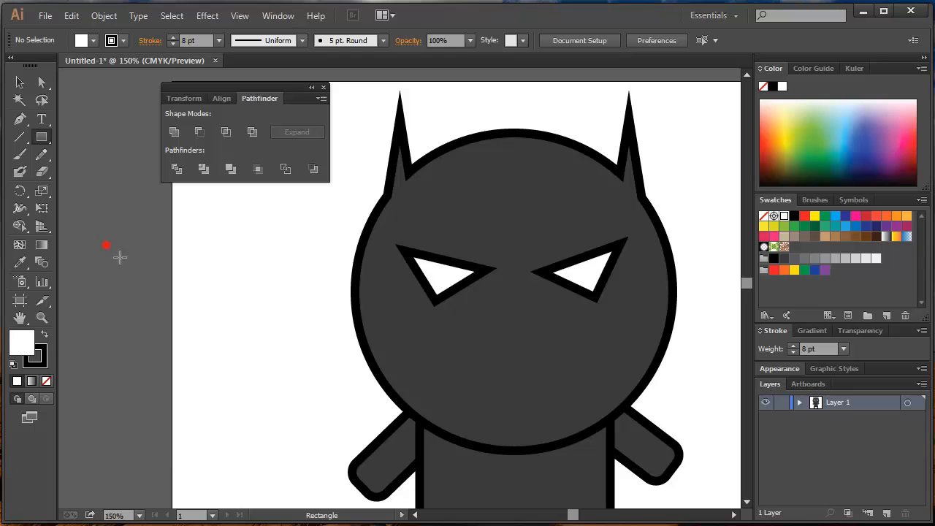
pyautogui.moveTo(117, 255); pyautogui.dragTo(330, 380)
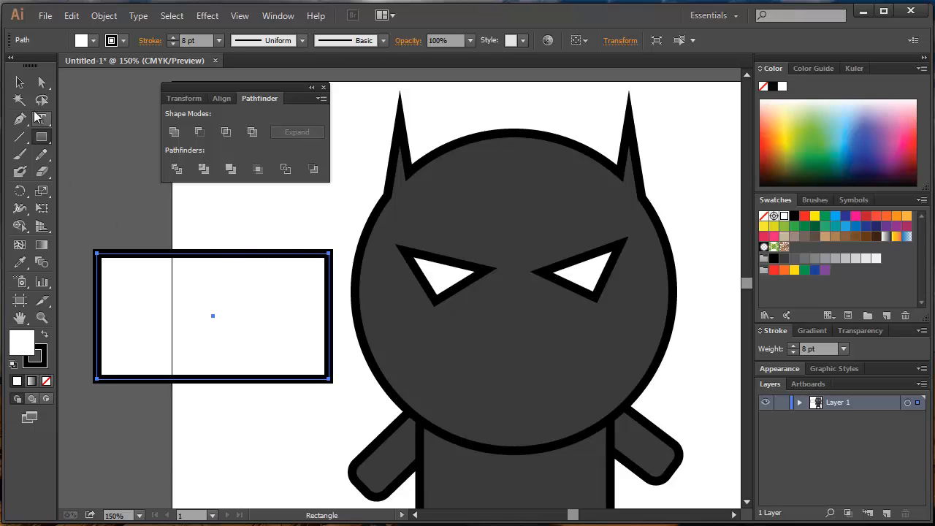
pyautogui.click(165, 220)
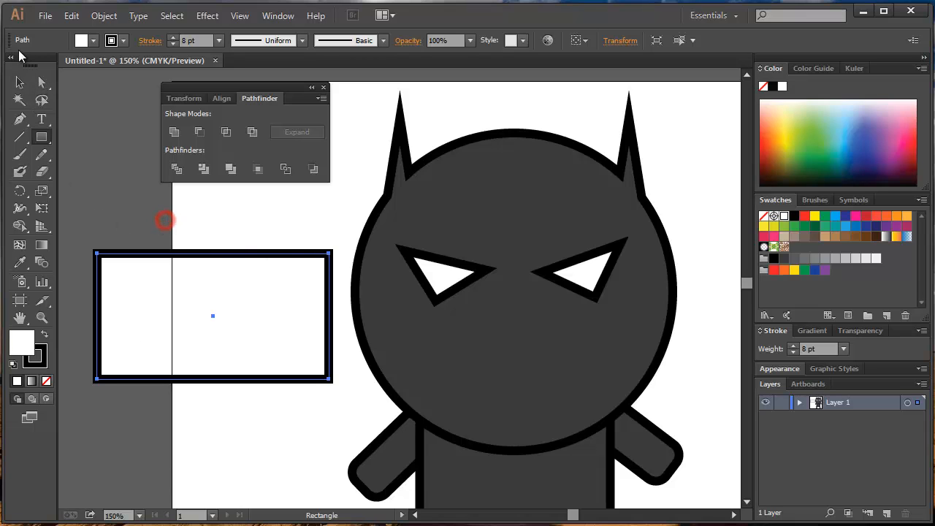
# Move the whole white rectangle slightly upward beside the head.
pyautogui.click(20, 82)
pyautogui.click(173, 313)
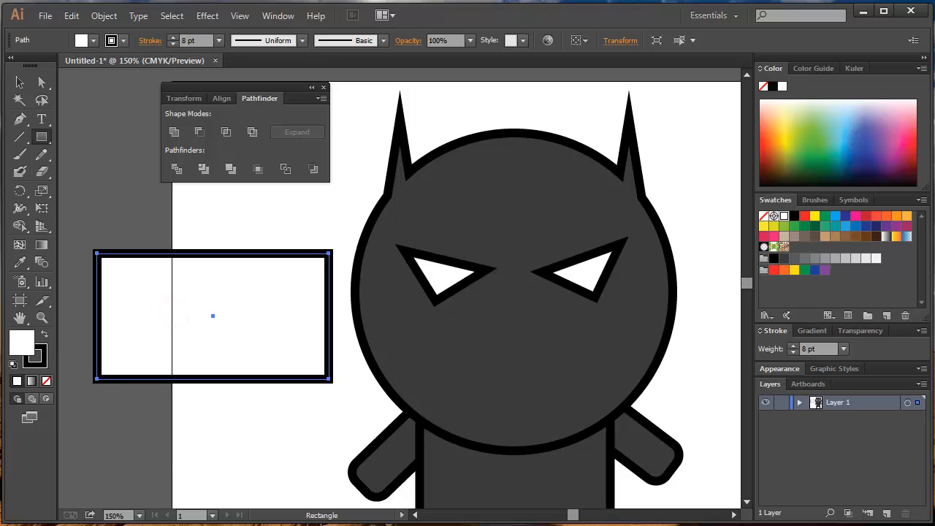
pyautogui.press('v')
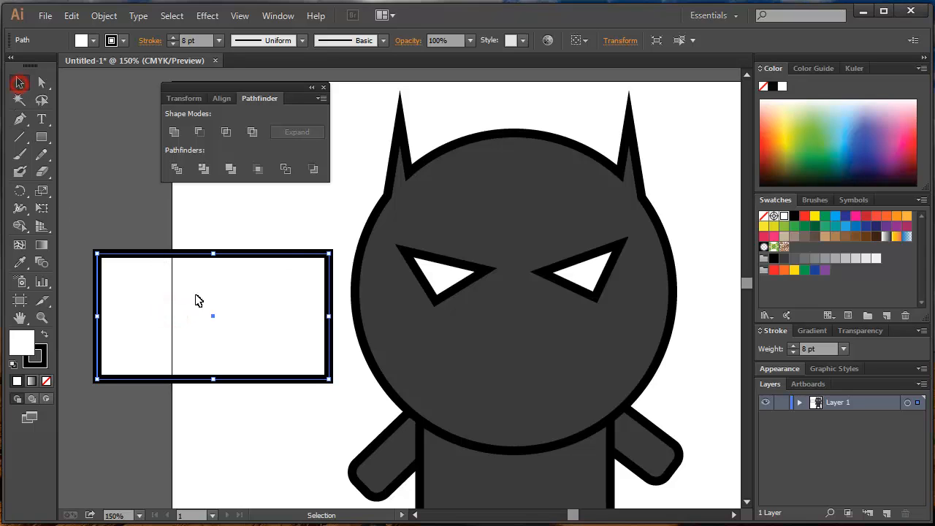
pyautogui.moveTo(195, 299); pyautogui.dragTo(190, 275)
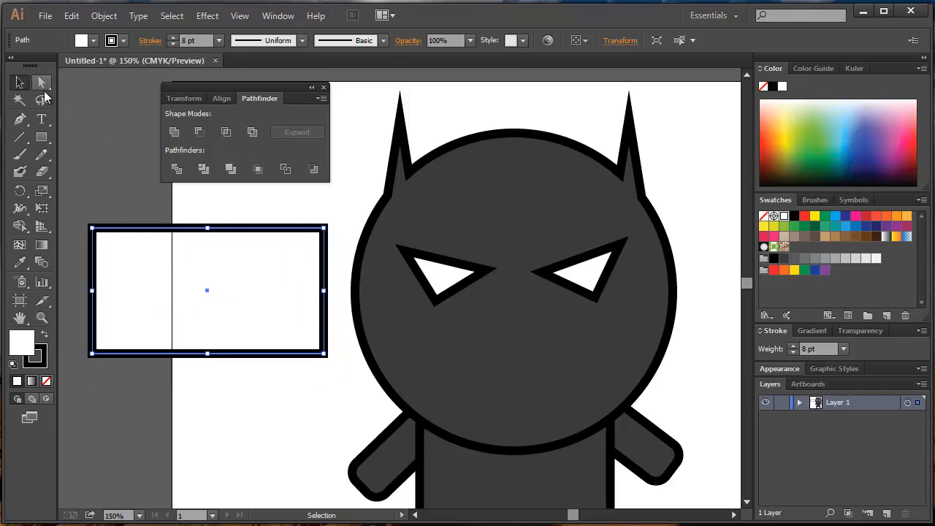
# Reshape the rectangle into a trapezoid by shifting its upper-left anchor point slightly outward and both lower anchor points inward.
pyautogui.click(42, 82)
pyautogui.click(104, 201)
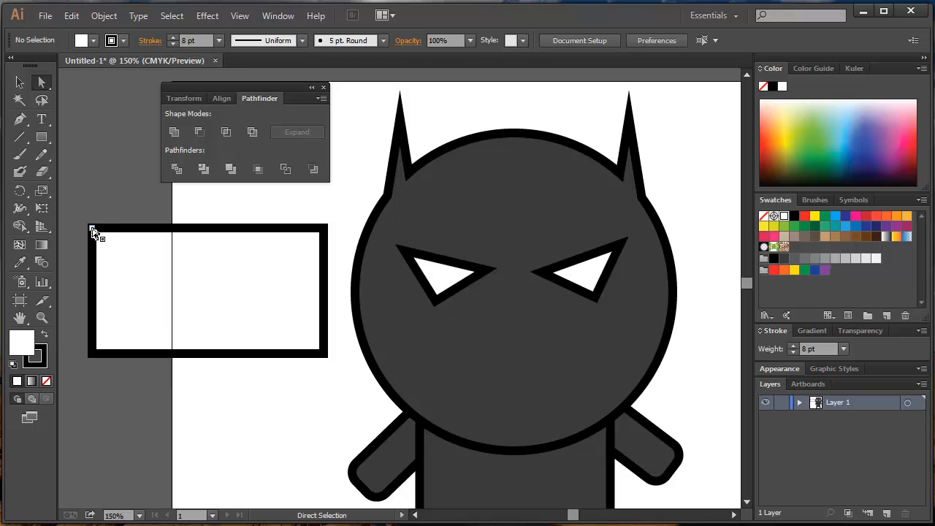
pyautogui.moveTo(92, 230); pyautogui.dragTo(123, 231)
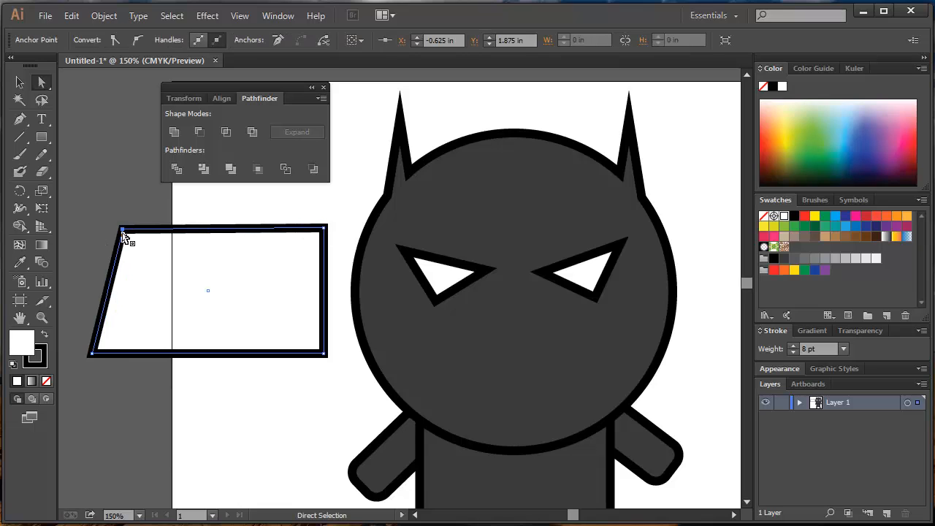
pyautogui.moveTo(122, 230); pyautogui.dragTo(85, 230)
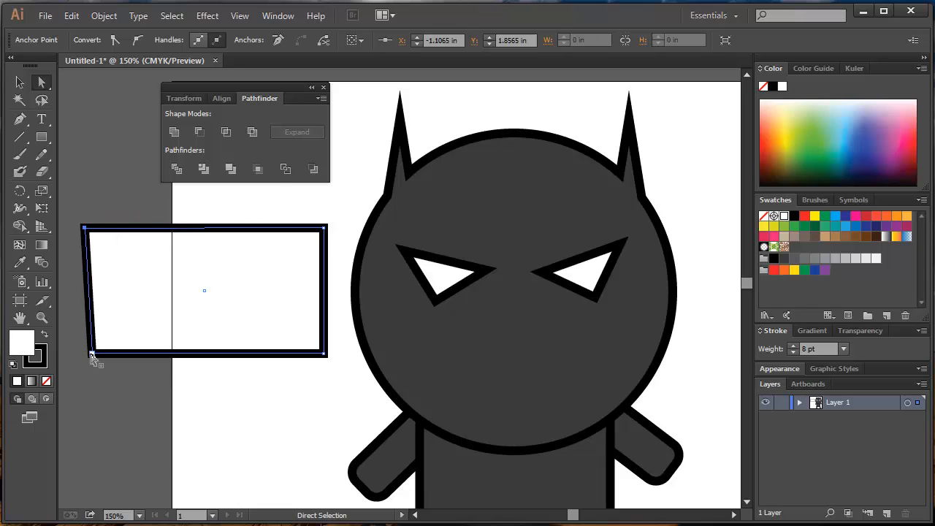
pyautogui.moveTo(92, 356); pyautogui.dragTo(112, 354)
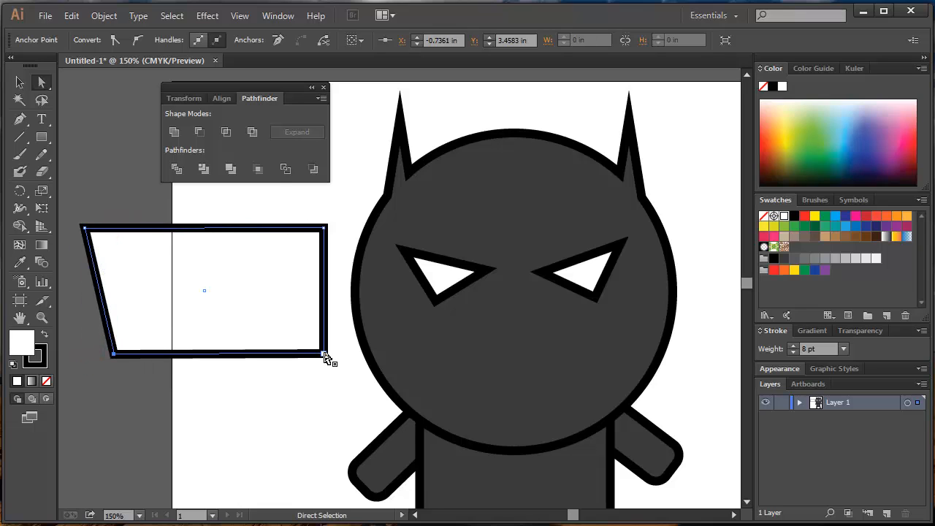
pyautogui.moveTo(323, 355); pyautogui.dragTo(282, 355)
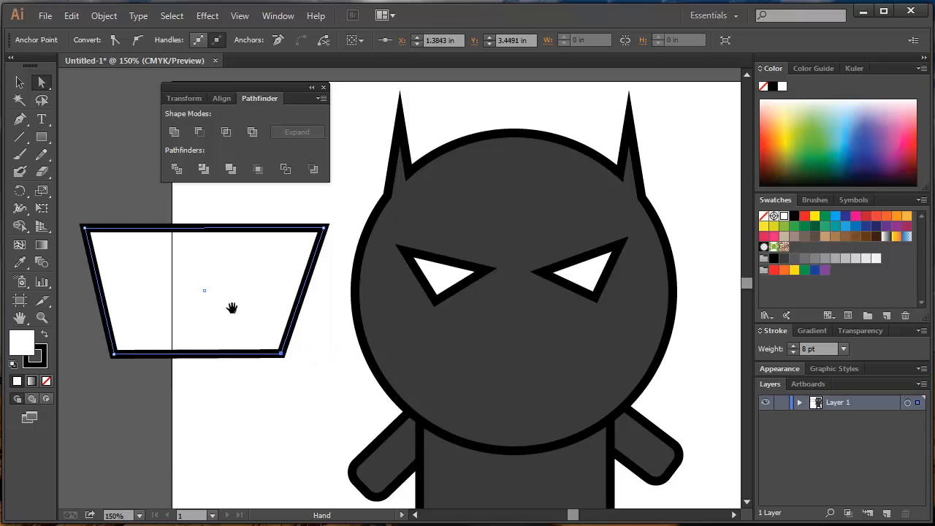
pyautogui.moveTo(113, 355); pyautogui.dragTo(126, 355)
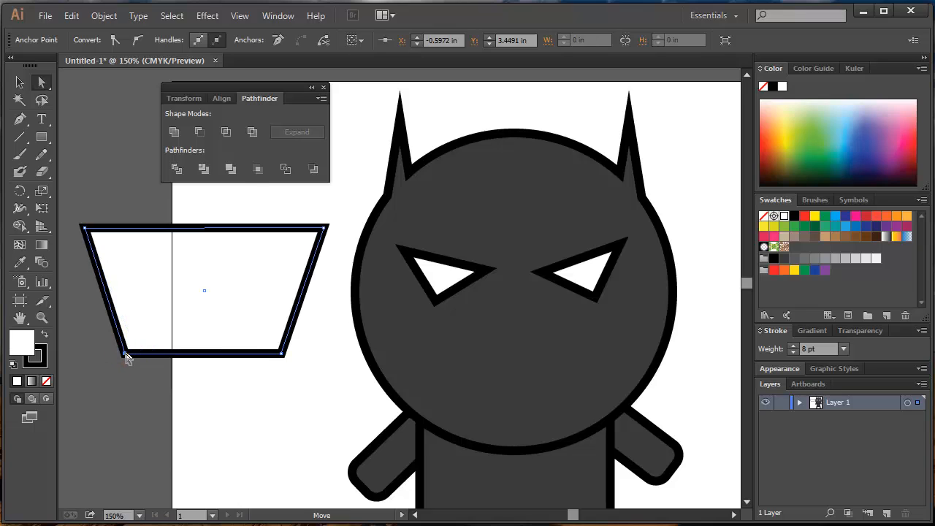
pyautogui.click(218, 395)
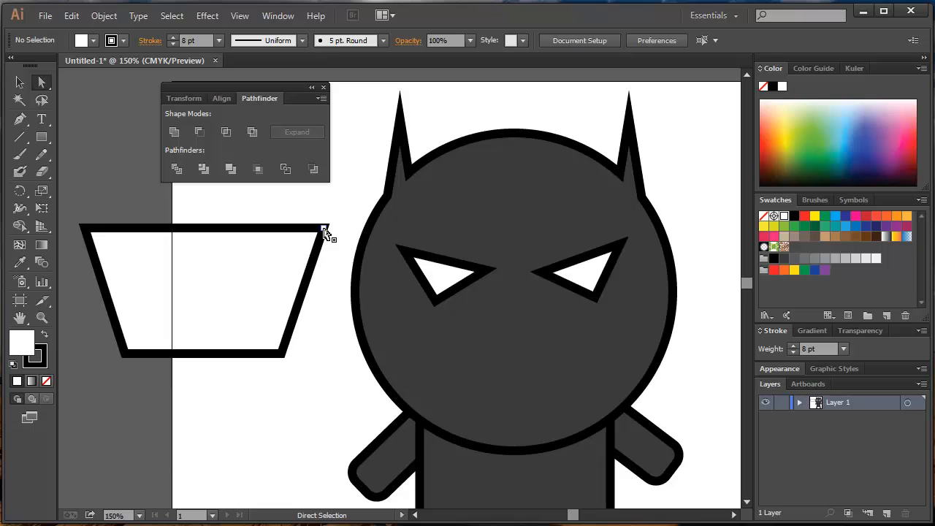
# Fine-tune the trapezoid's two upper anchor points, shifting them slightly inward.
pyautogui.moveTo(324, 227); pyautogui.dragTo(319, 230)
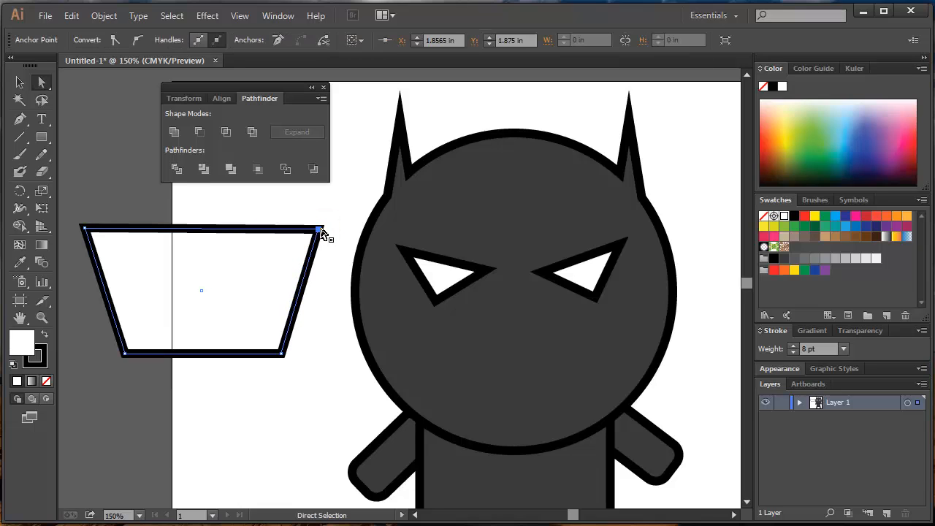
pyautogui.keyDown('shift'); pyautogui.click(84, 230); pyautogui.keyUp('shift')
pyautogui.moveTo(85, 231)
pyautogui.mouseDown()
pyautogui.moveTo(84, 193)
pyautogui.moveTo(88, 233)
pyautogui.mouseUp()
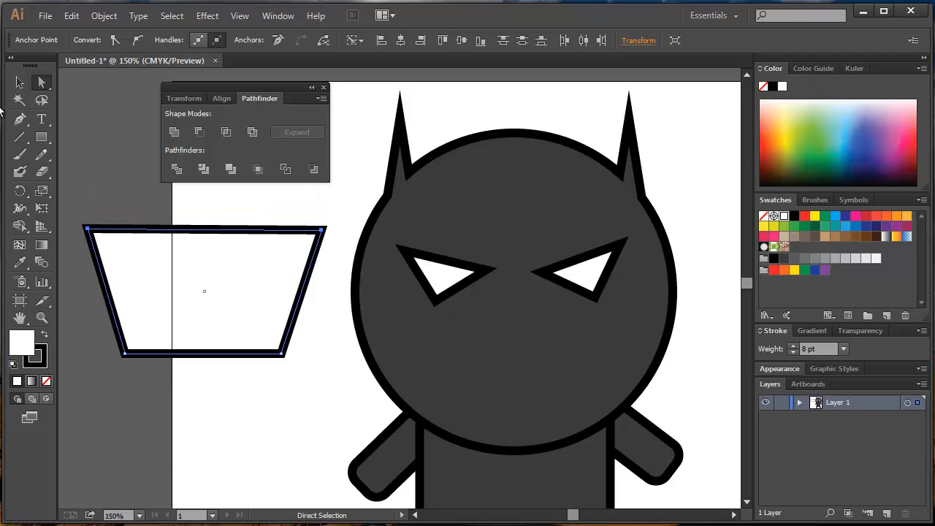
# Move the trapezoid onto the lower face as the mouth, centre it below the eyes and reduce its height slightly.
pyautogui.click(20, 83)
pyautogui.moveTo(188, 309); pyautogui.dragTo(509, 386)
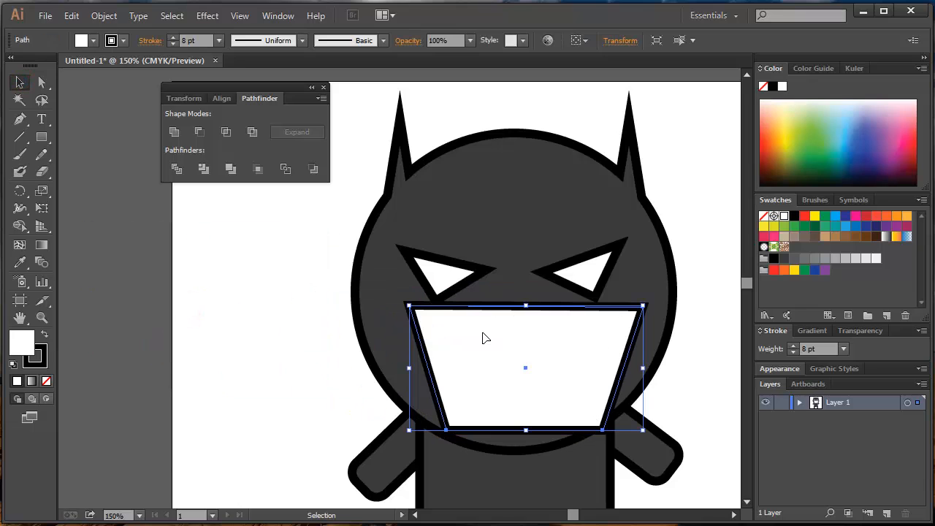
pyautogui.moveTo(527, 310); pyautogui.dragTo(528, 328)
pyautogui.moveTo(554, 357); pyautogui.dragTo(544, 353)
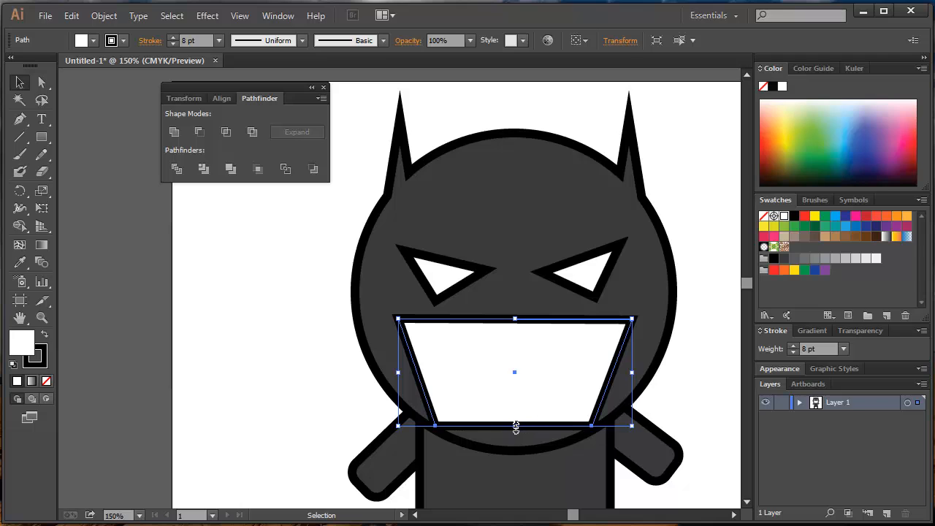
pyautogui.moveTo(515, 426); pyautogui.dragTo(515, 421)
pyautogui.click(539, 388)
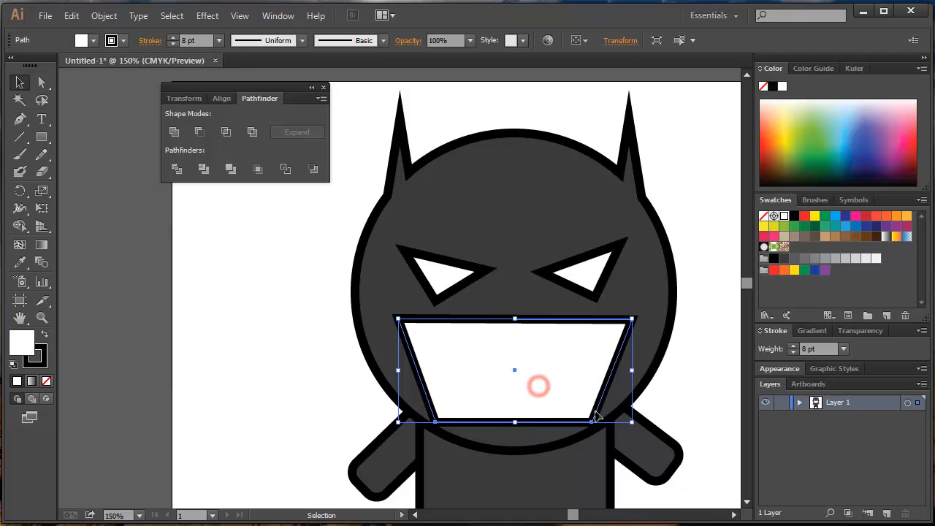
# Shift the mouth's lower-right anchor point slightly outward and nudge the whole mouth up and left on the face.
pyautogui.press('a')
pyautogui.click(593, 423)
pyautogui.click(671, 418)
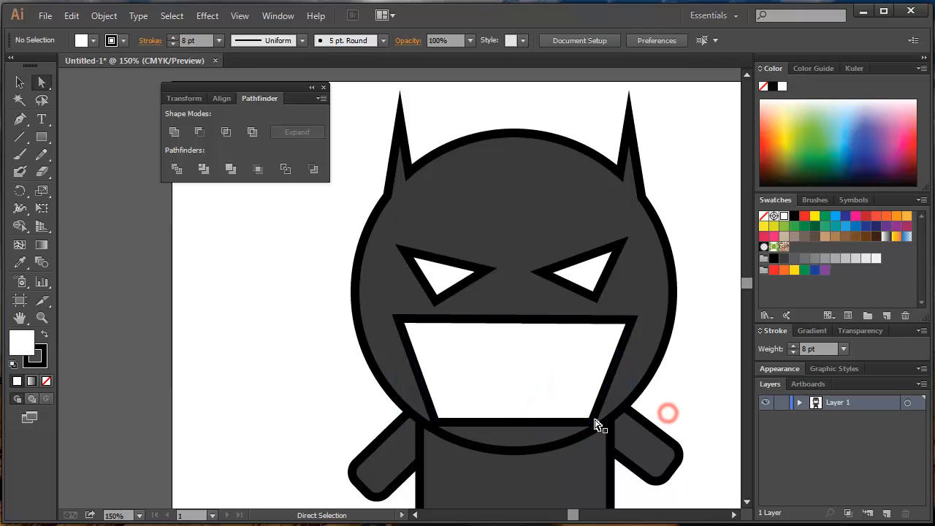
pyautogui.moveTo(594, 424); pyautogui.dragTo(595, 426)
pyautogui.click(16, 79)
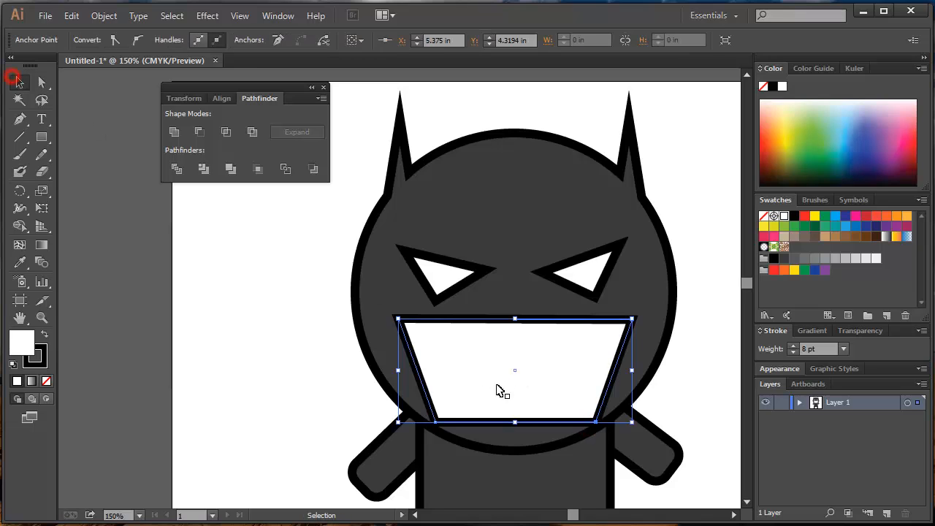
pyautogui.moveTo(517, 391); pyautogui.dragTo(515, 387)
pyautogui.click(531, 386)
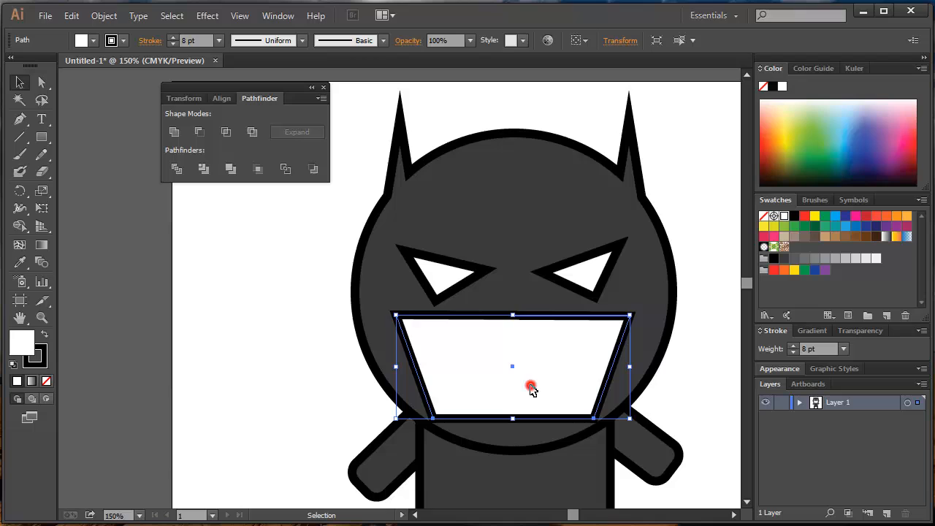
pyautogui.click(705, 391)
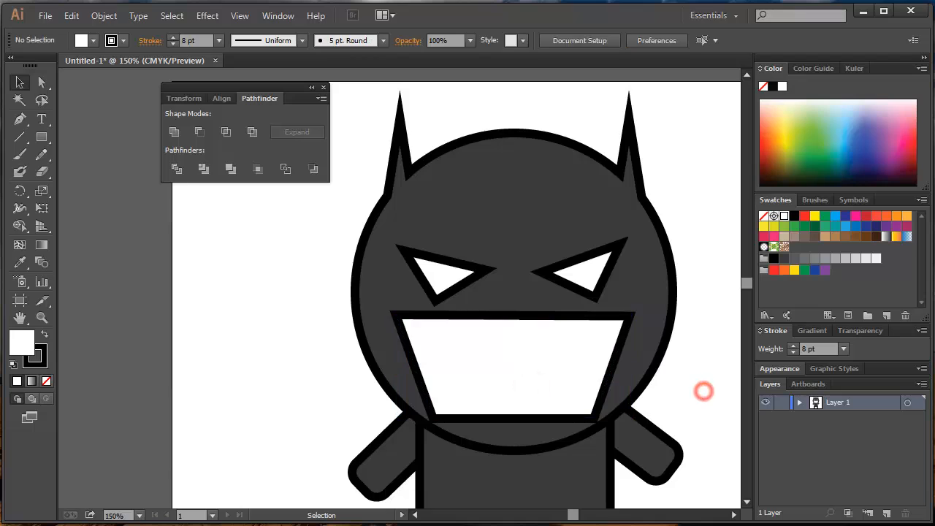
# Draw a slightly sloping black 8 pt line segment across the lower part of the white mouth.
pyautogui.click(19, 138)
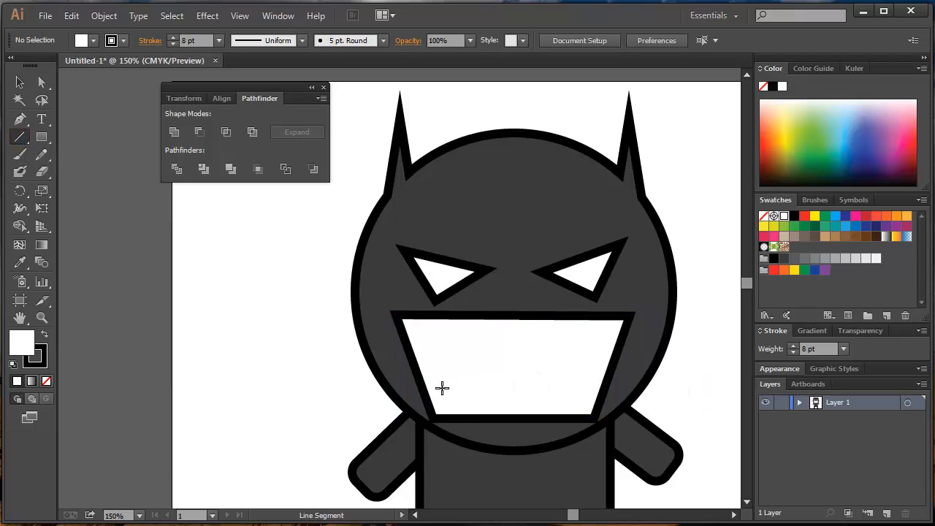
pyautogui.moveTo(442, 388)
pyautogui.mouseDown()
pyautogui.moveTo(548, 392)
pyautogui.moveTo(555, 384)
pyautogui.moveTo(554, 394)
pyautogui.mouseUp()
pyautogui.press('v')
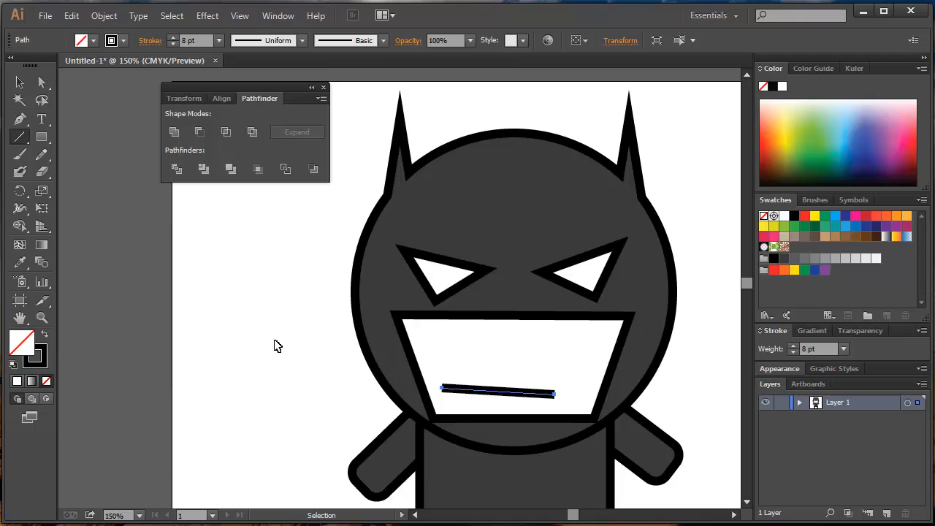
# Deselect the mouth line and inspect the whole character on the artboard.
pyautogui.keyDown('ctrl'); pyautogui.click(275, 343); pyautogui.keyUp('ctrl')
pyautogui.hotkey('ctrl', '-')
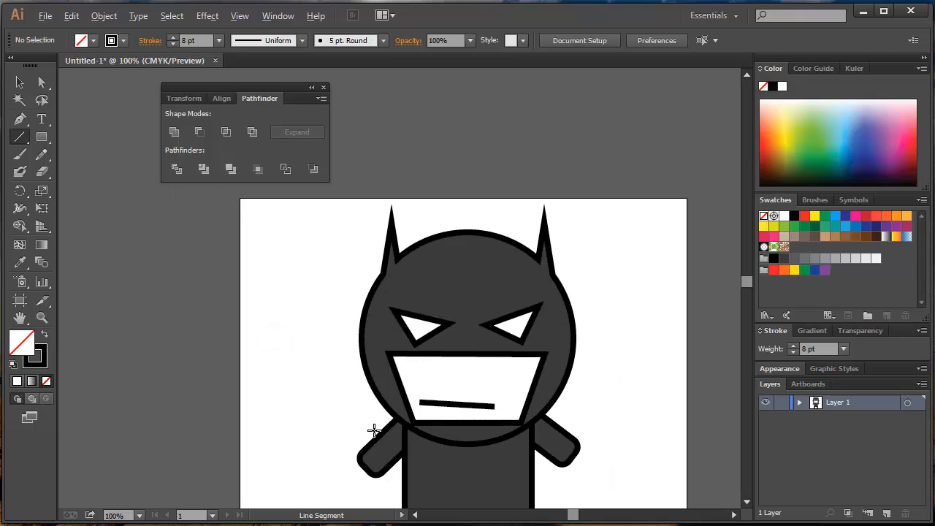
pyautogui.moveTo(353, 438); pyautogui.dragTo(402, 334)
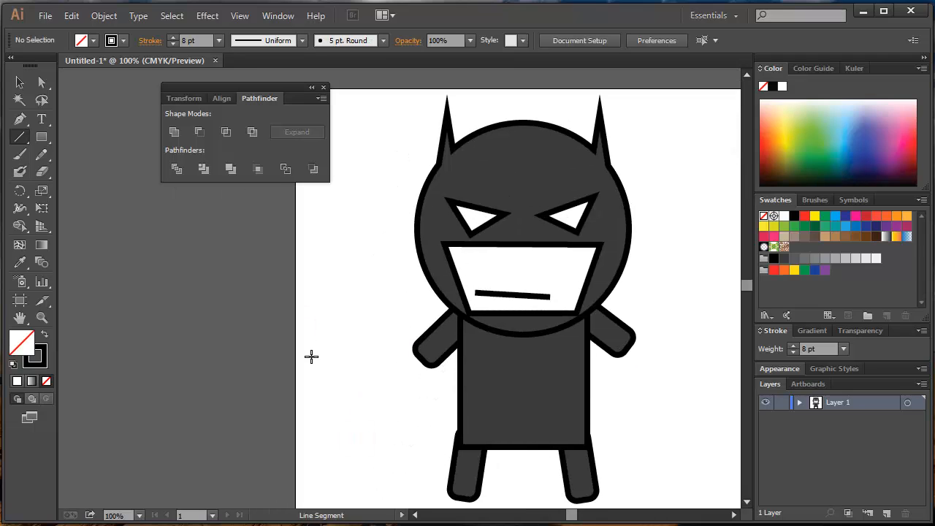
pyautogui.hotkey('ctrl', '+')
pyautogui.moveTo(183, 278); pyautogui.dragTo(238, 284)
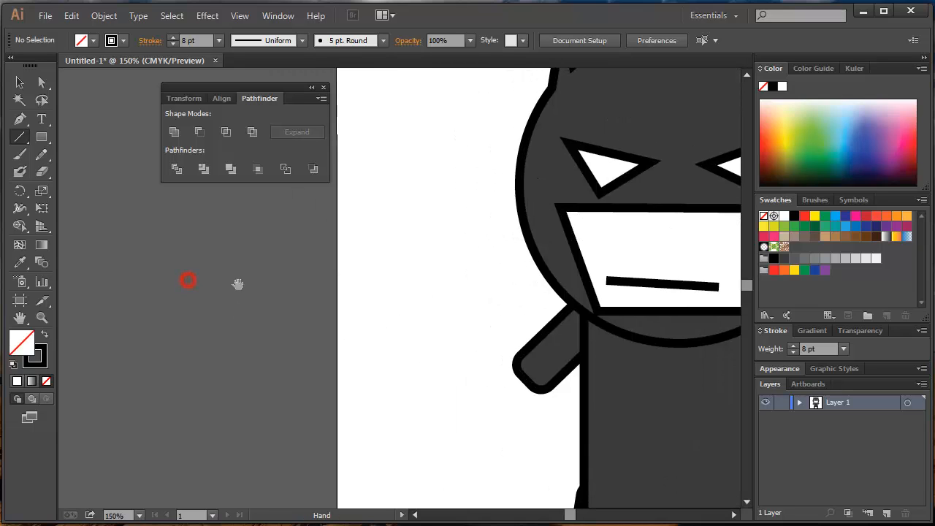
pyautogui.moveTo(188, 232); pyautogui.dragTo(251, 232)
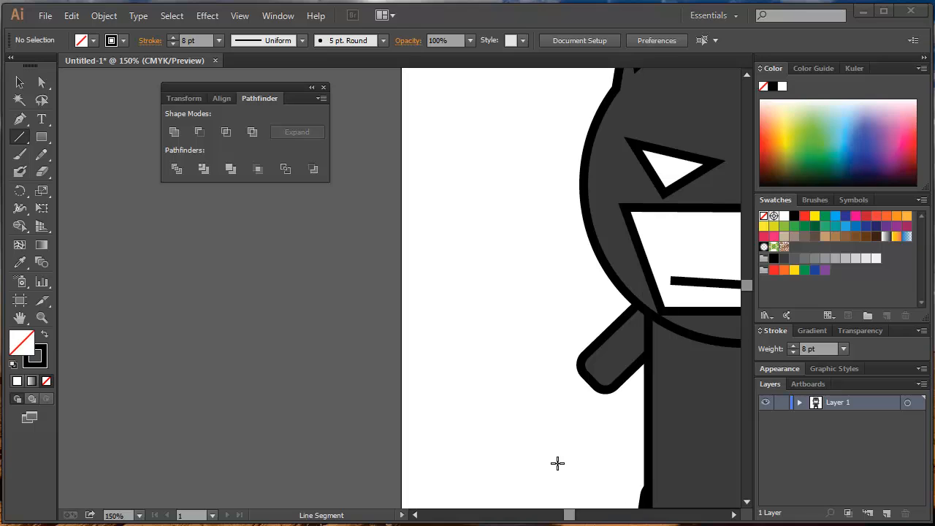
pyautogui.moveTo(575, 423); pyautogui.dragTo(443, 417)
pyautogui.scroll(-2, 556, 347)
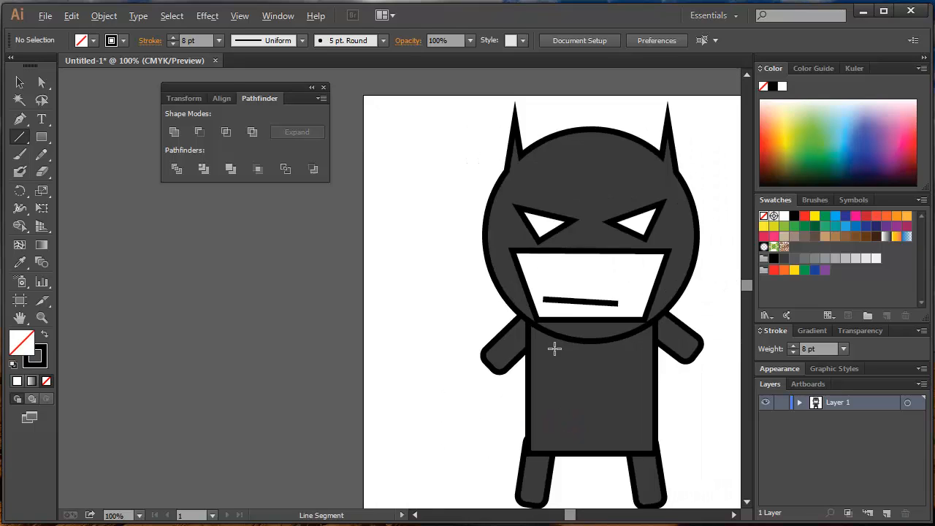
pyautogui.moveTo(555, 348); pyautogui.dragTo(504, 298)
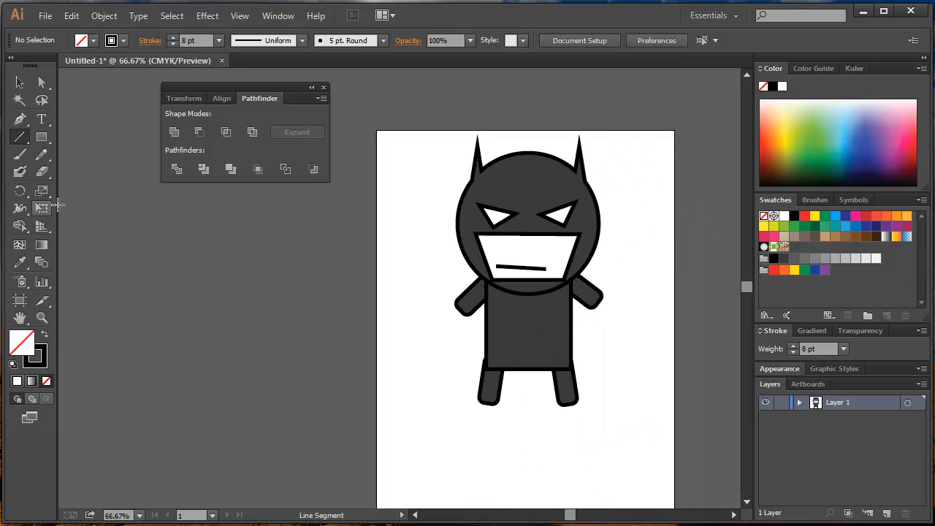
# Add a new layer beneath Layer 1 and draw a rectangle on it covering the whole artboard.
pyautogui.click(887, 514)
pyautogui.moveTo(842, 407); pyautogui.dragTo(844, 447)
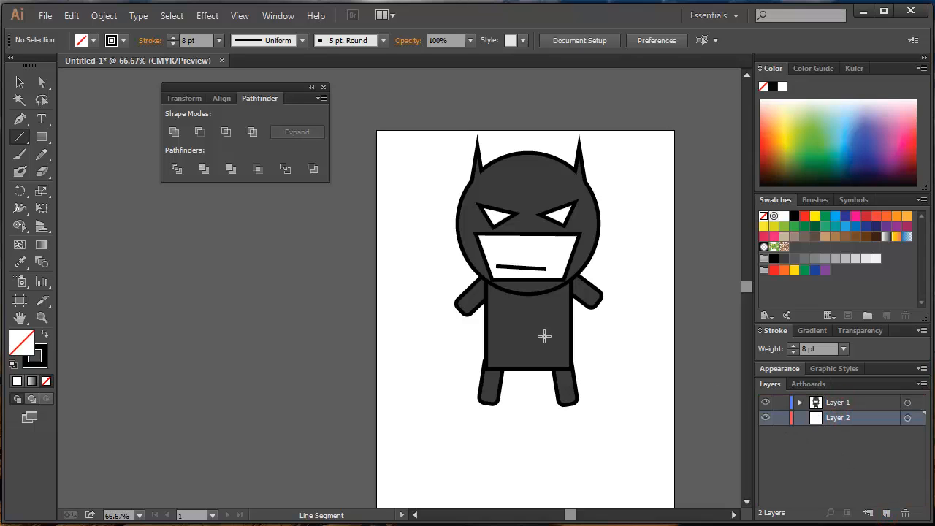
pyautogui.click(43, 139)
pyautogui.press('space')
pyautogui.moveTo(395, 249); pyautogui.dragTo(374, 203)
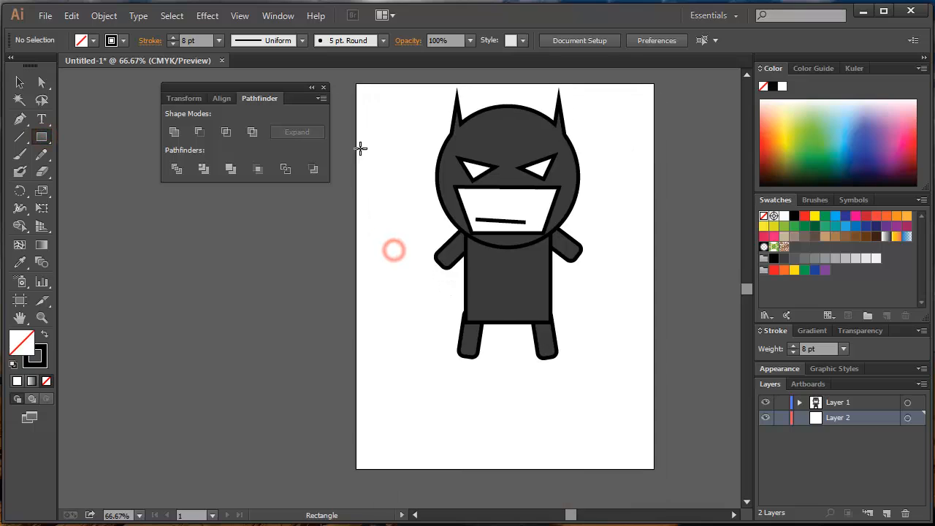
pyautogui.moveTo(358, 86); pyautogui.dragTo(653, 469)
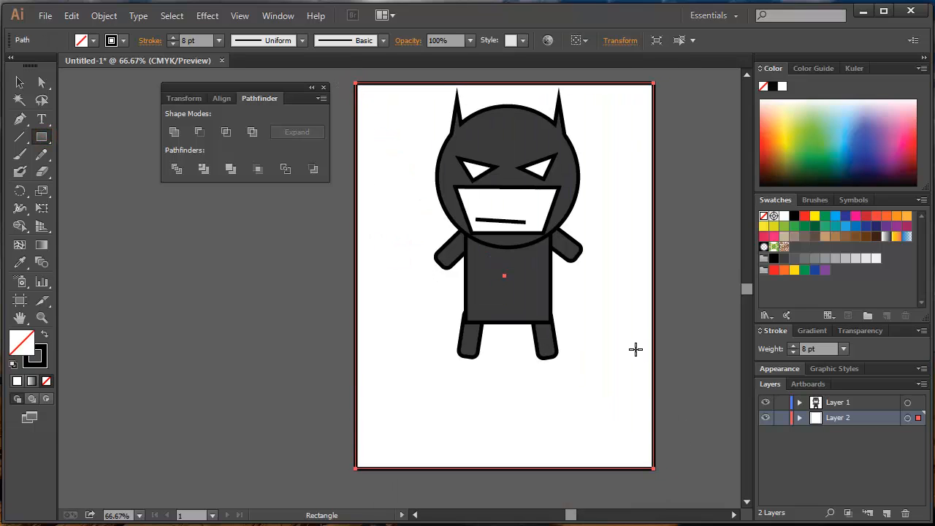
# Remove the background rectangle's stroke and fill it with a bright blue swatch.
pyautogui.click(41, 364)
pyautogui.click(46, 381)
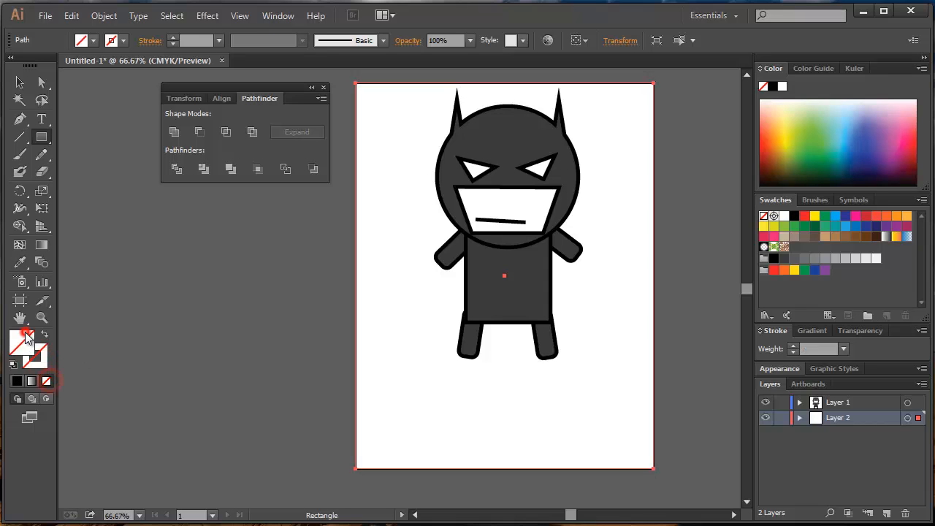
pyautogui.click(835, 216)
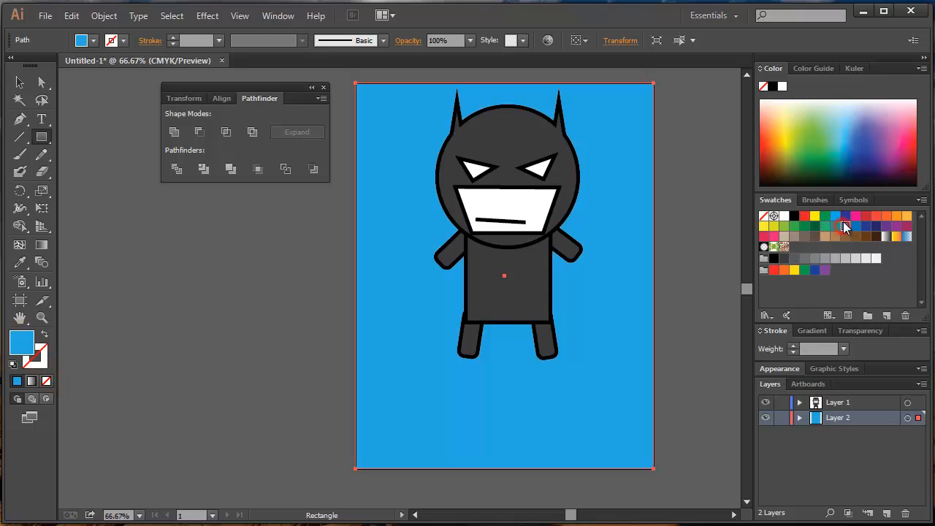
pyautogui.click(845, 216)
pyautogui.click(836, 218)
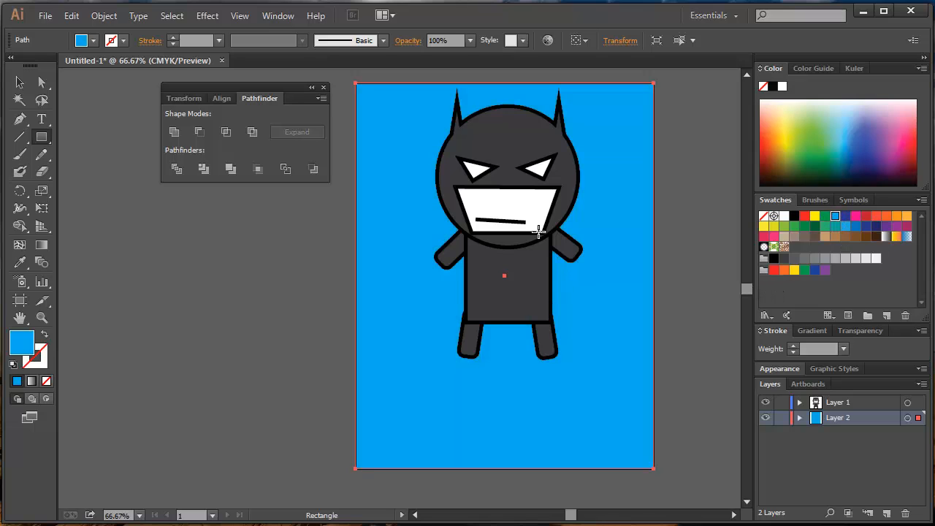
# Lock the blue background layer, Layer 2, so its rectangle cannot be selected.
pyautogui.click(781, 417)
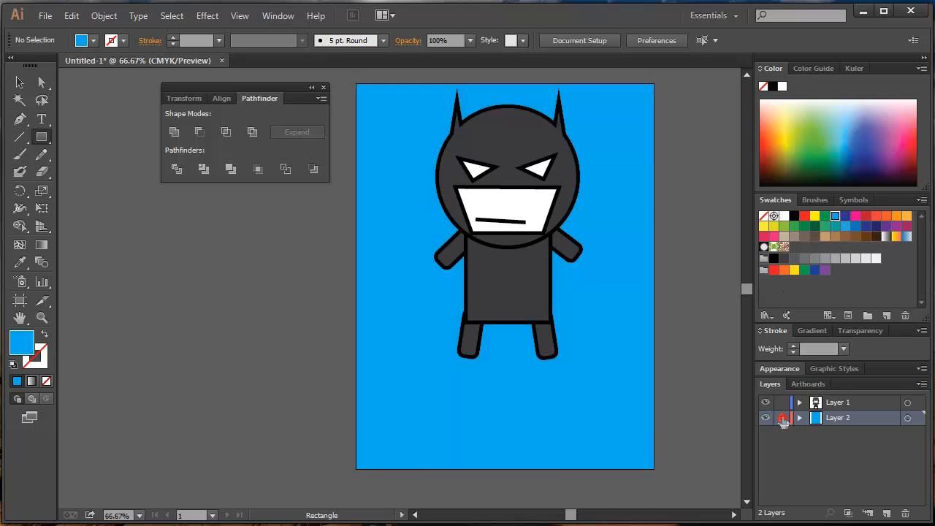
pyautogui.click(20, 85)
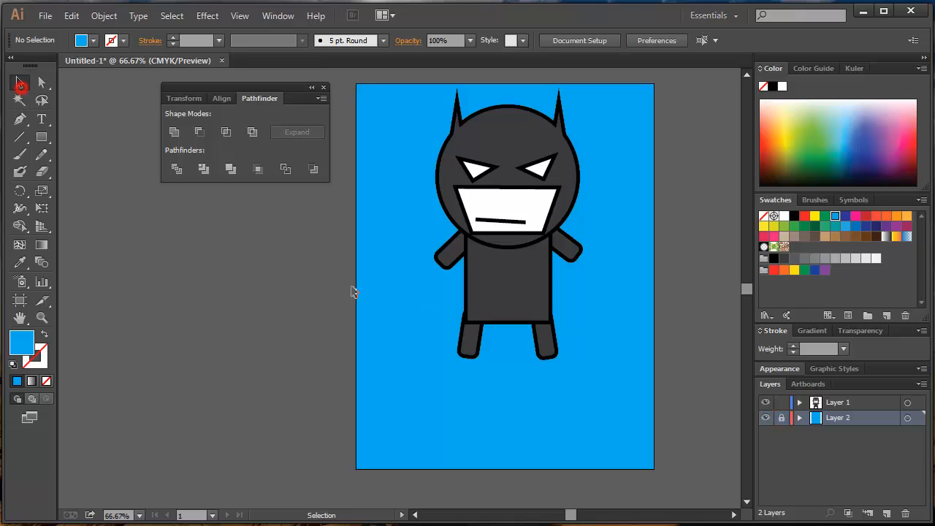
pyautogui.click(404, 294)
# Choose the Ellipse tool, make Layer 1 the active layer and hide the blue background on Layer 2.
pyautogui.scroll(2, 374, 303)
pyautogui.moveTo(401, 363); pyautogui.dragTo(354, 194)
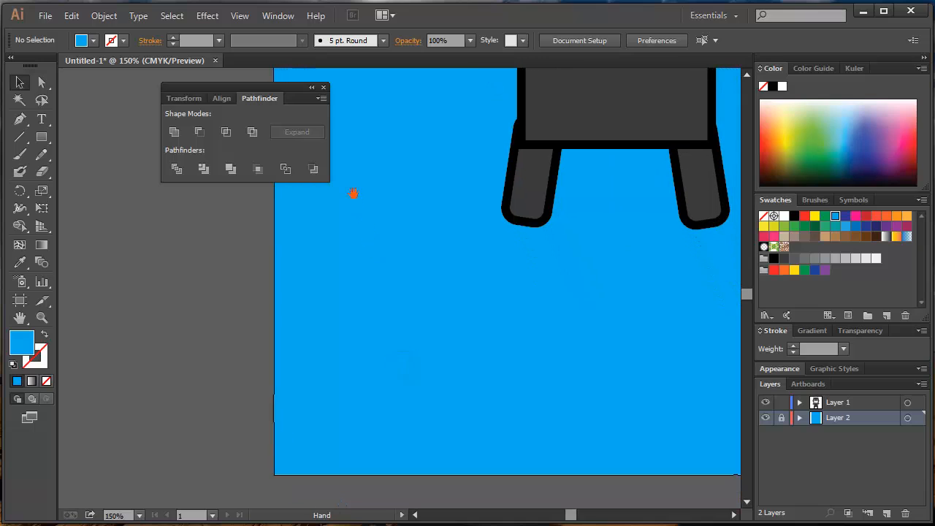
pyautogui.click(41, 137)
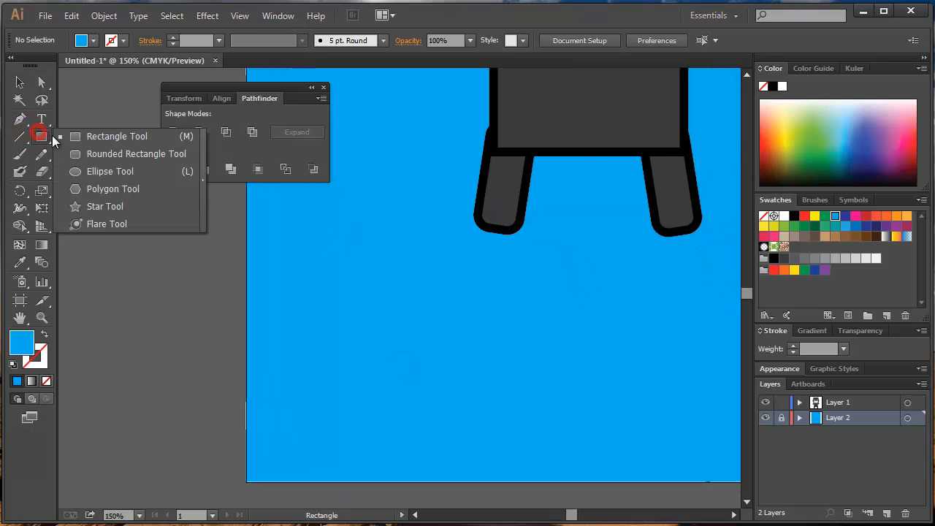
pyautogui.moveTo(52, 141); pyautogui.dragTo(102, 170)
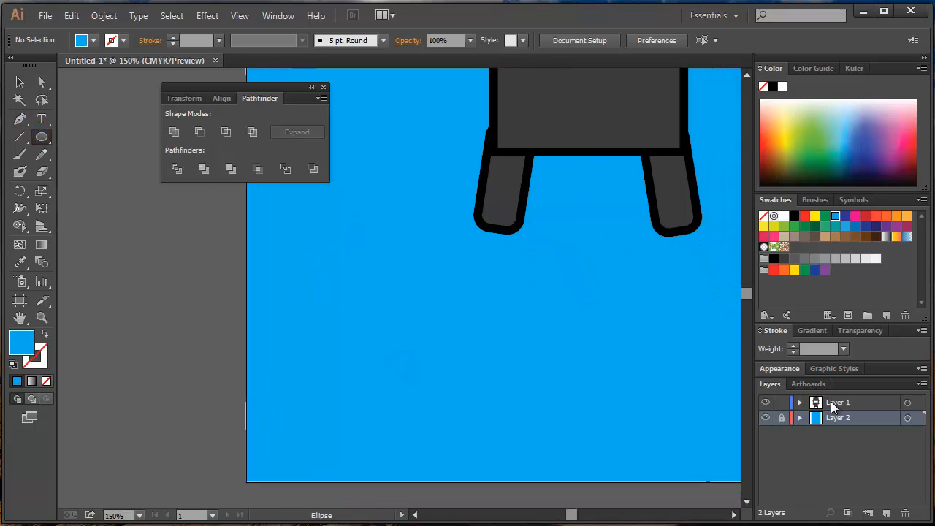
pyautogui.click(832, 404)
pyautogui.click(818, 418)
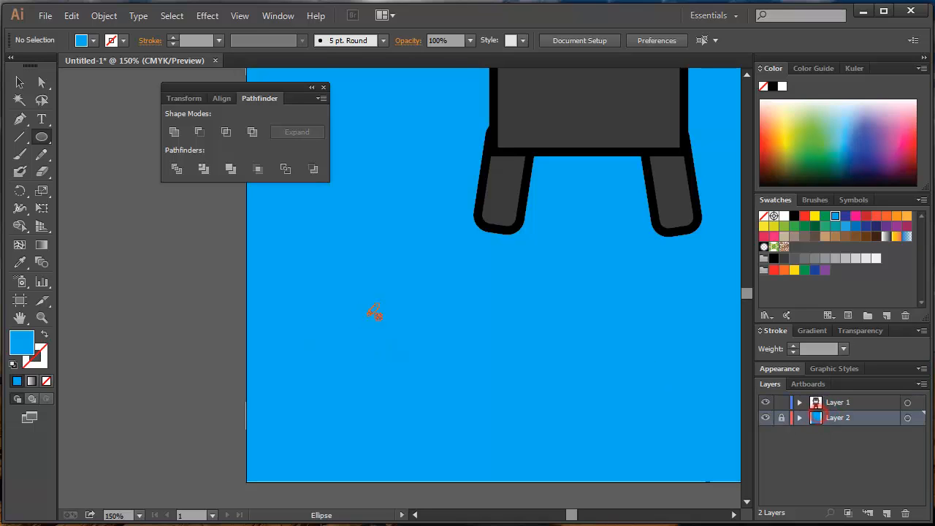
pyautogui.click(331, 282)
pyautogui.click(832, 403)
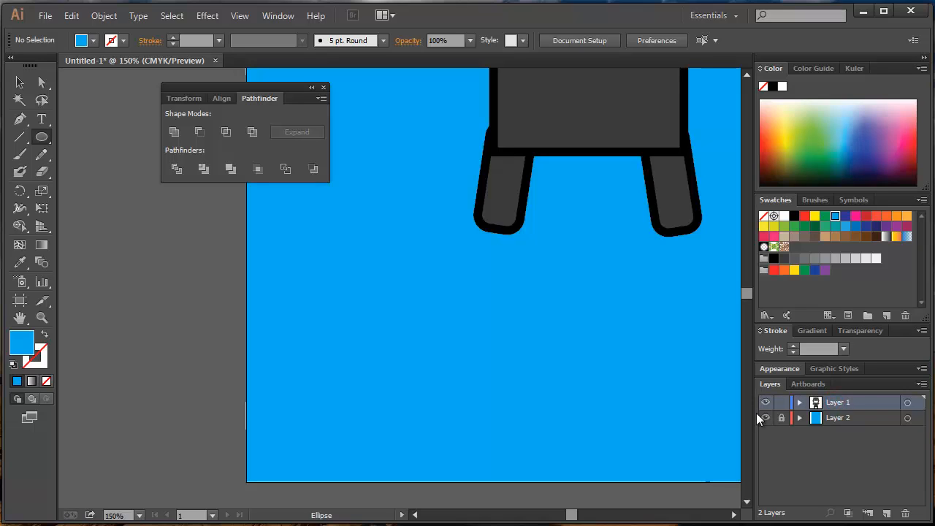
pyautogui.click(765, 418)
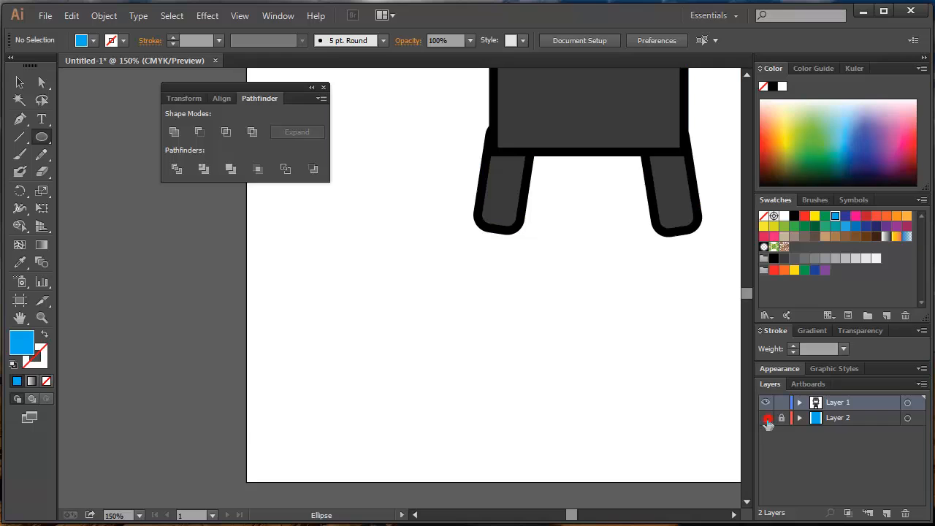
# Draw a circle with default white fill and black stroke below and left of the legs, with a 3 pt stroke.
pyautogui.moveTo(303, 287)
pyautogui.mouseDown()
pyautogui.moveTo(333, 321)
pyautogui.moveTo(328, 313)
pyautogui.mouseUp()
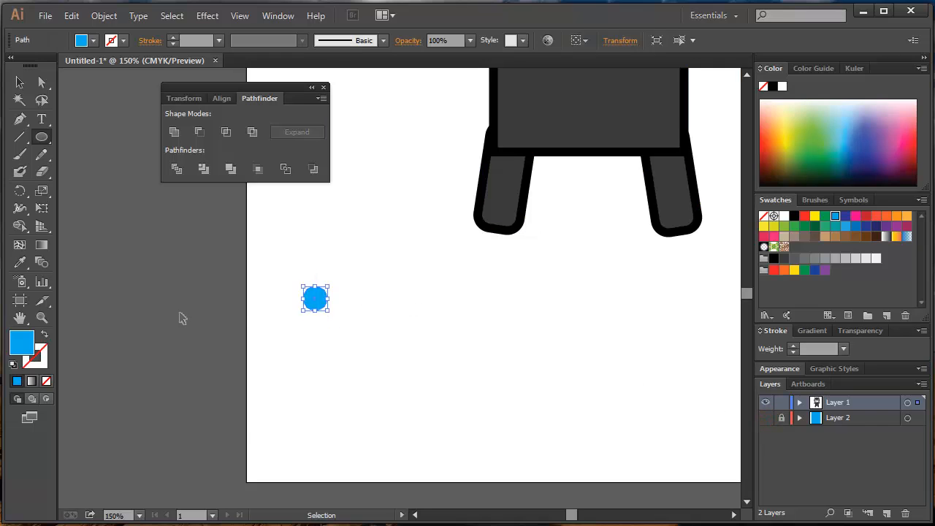
pyautogui.hotkey('ctrl', 'z')
pyautogui.click(12, 365)
pyautogui.moveTo(314, 278); pyautogui.dragTo(429, 418)
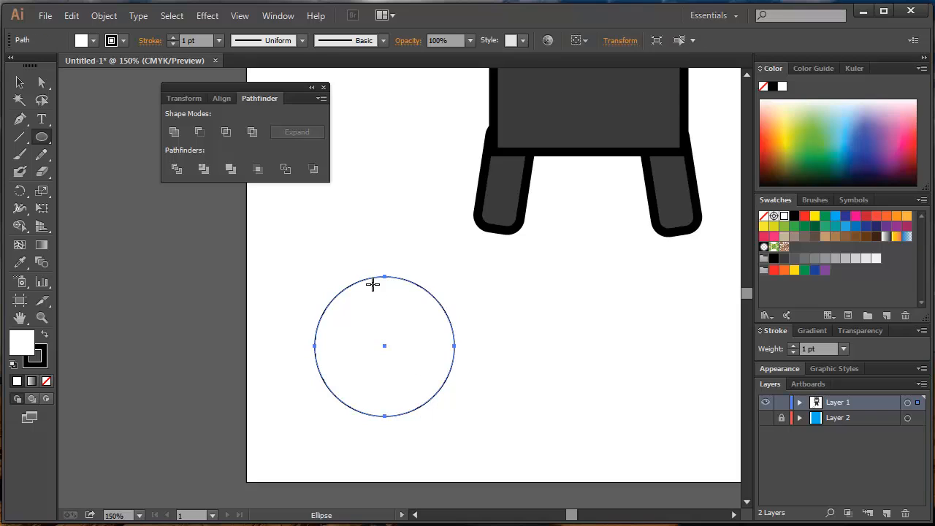
pyautogui.click(793, 345)
pyautogui.click(793, 345)
# Draw a larger circle overlapping the first one's right side and subtract it with Minus Front to form a crescent.
pyautogui.moveTo(365, 260); pyautogui.dragTo(472, 434)
pyautogui.press('v')
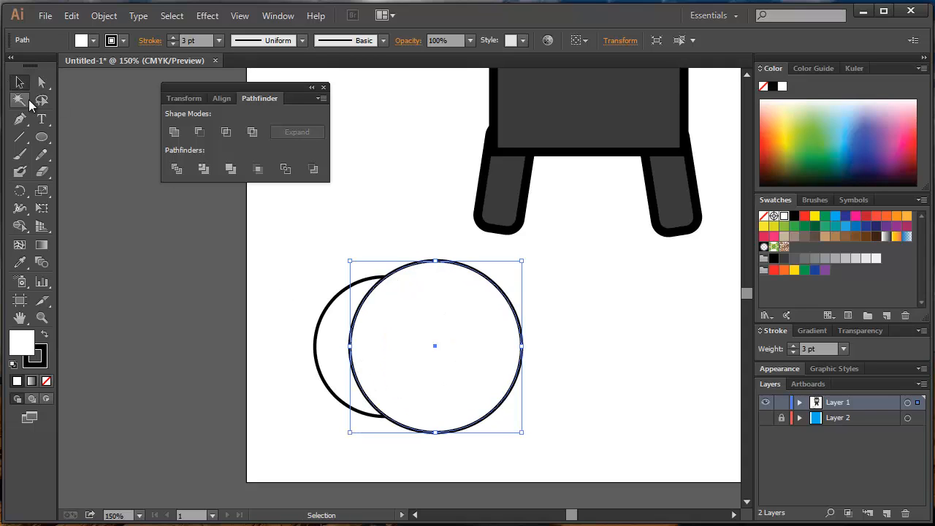
pyautogui.keyDown('shift'); pyautogui.click(315, 337); pyautogui.keyUp('shift')
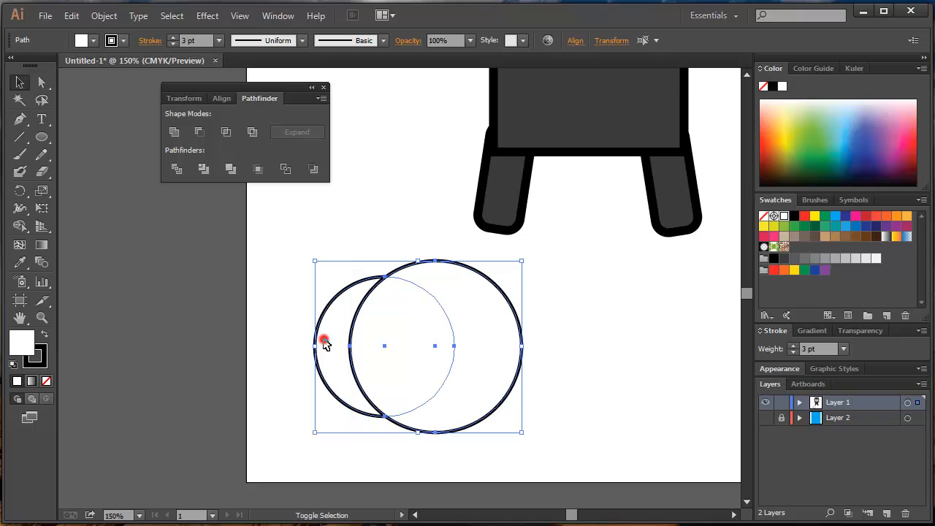
pyautogui.click(196, 132)
pyautogui.click(468, 389)
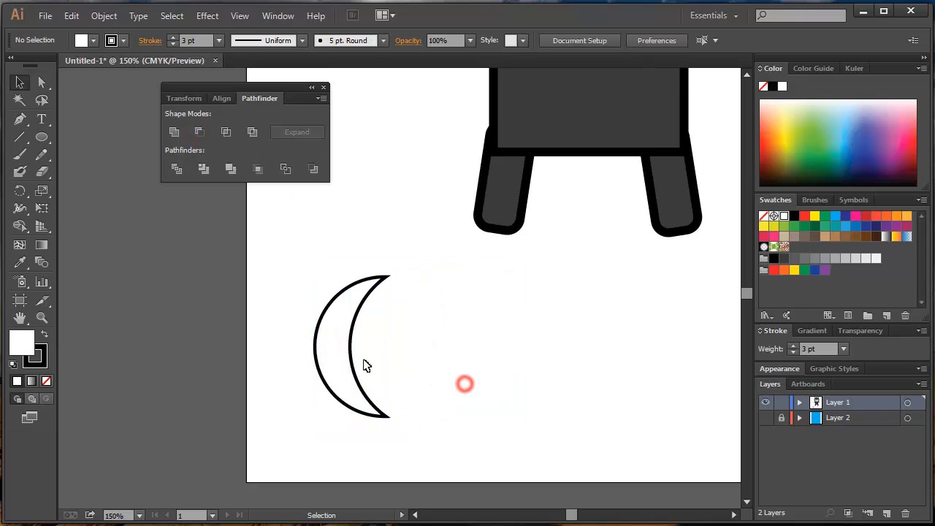
# Duplicate the crescent horizontally to the right and mirror the copy so the two crescents face each other.
pyautogui.moveTo(340, 355); pyautogui.dragTo(554, 358)
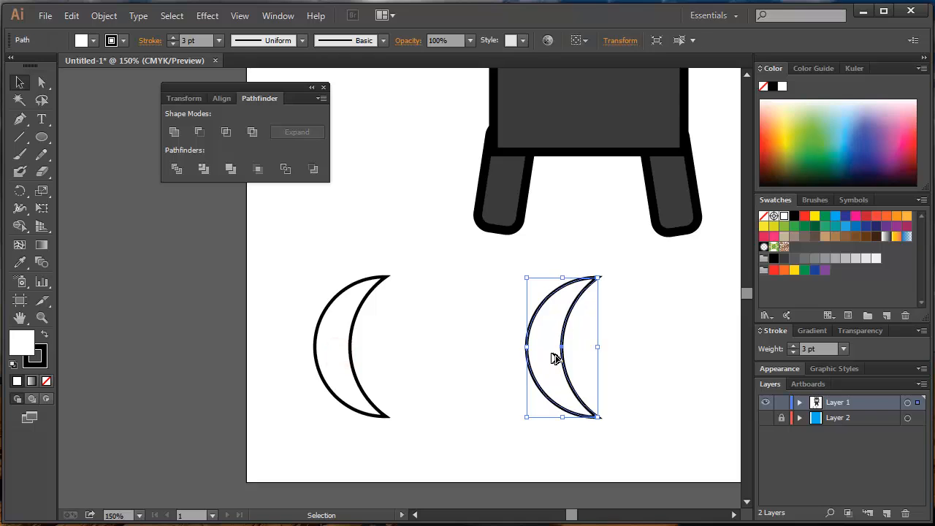
pyautogui.moveTo(520, 272); pyautogui.dragTo(581, 411)
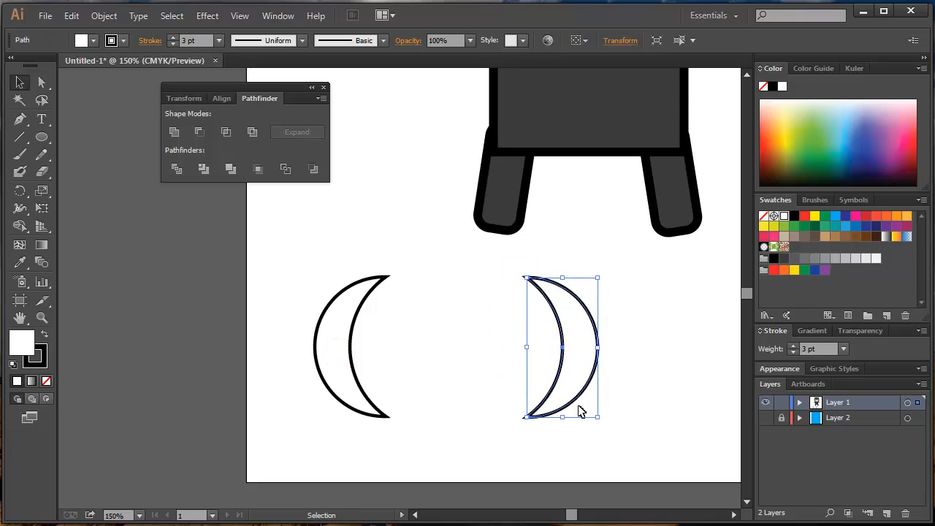
# Draw a wide, flat rectangle bridging the two crescents and align all three shapes by their vertical centres.
pyautogui.moveTo(42, 137); pyautogui.dragTo(108, 136)
pyautogui.moveTo(335, 330); pyautogui.dragTo(578, 369)
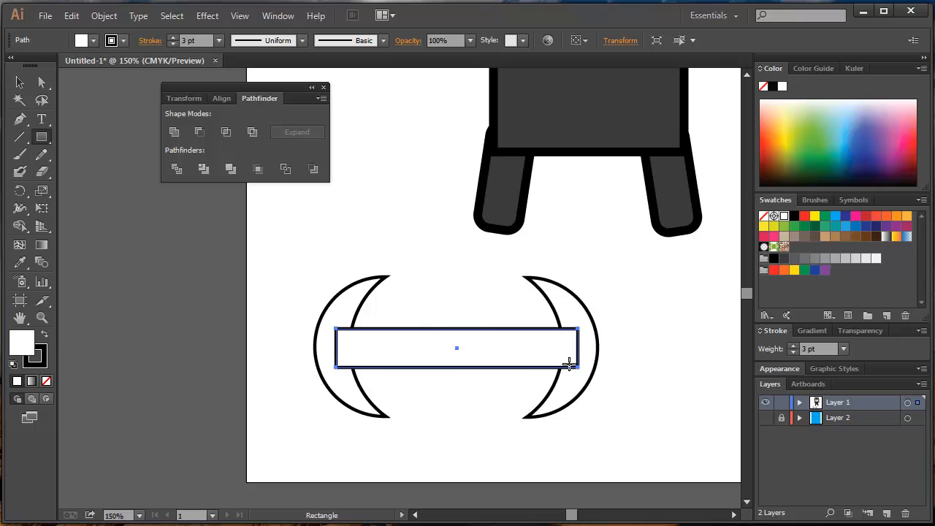
pyautogui.press('v')
pyautogui.moveTo(276, 305); pyautogui.dragTo(591, 384)
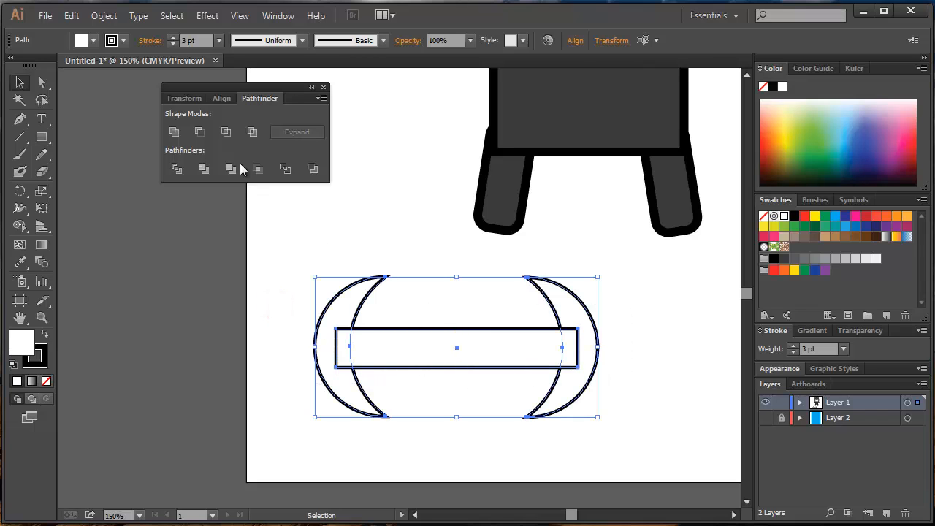
pyautogui.click(222, 99)
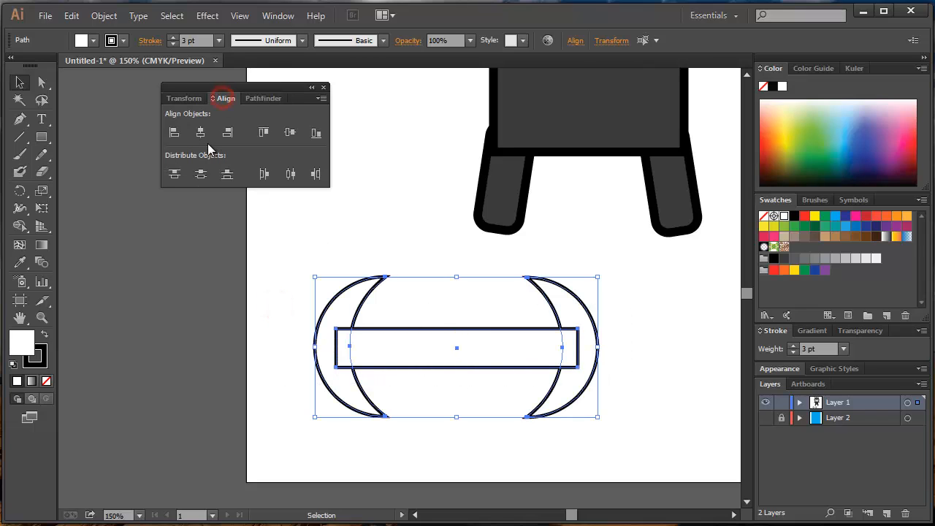
pyautogui.click(291, 134)
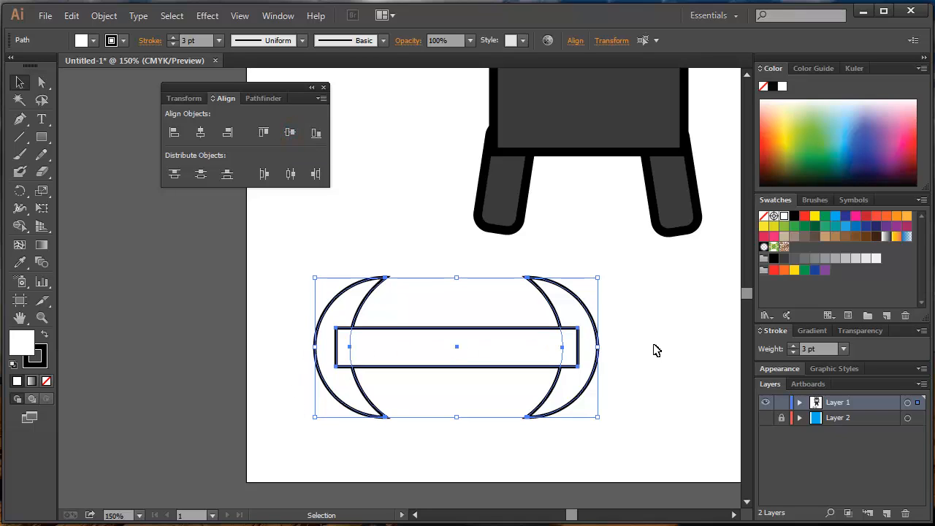
pyautogui.click(297, 331)
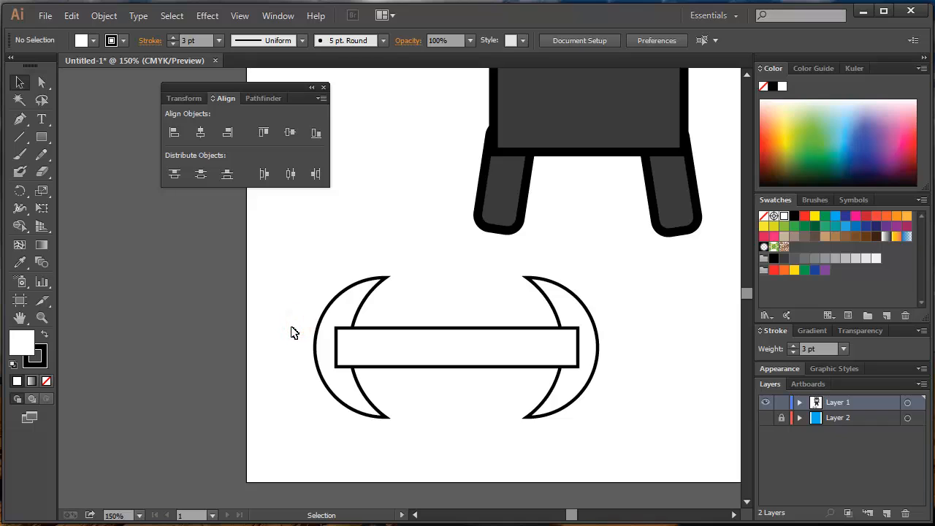
# Draw a roughly square rectangle over the middle of the bar and add two small triangular ears on its upper edge.
pyautogui.click(42, 137)
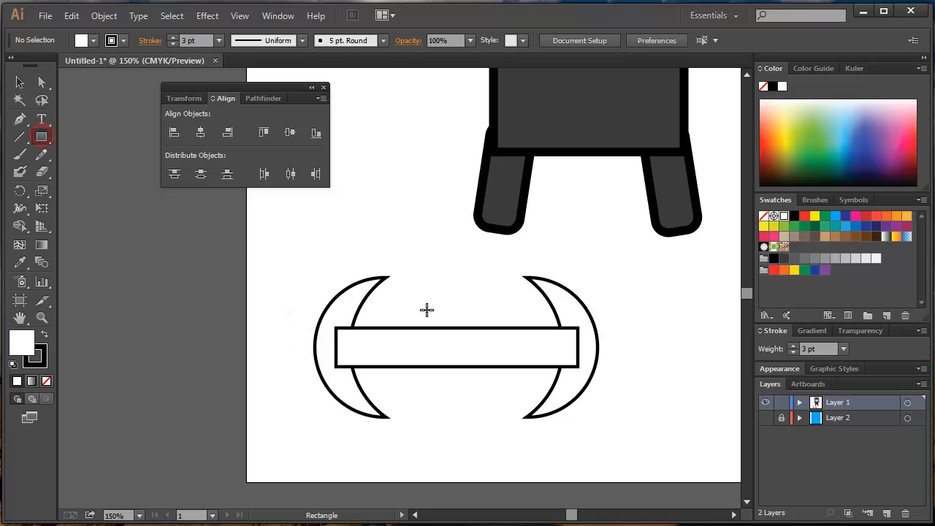
pyautogui.moveTo(424, 308); pyautogui.dragTo(498, 389)
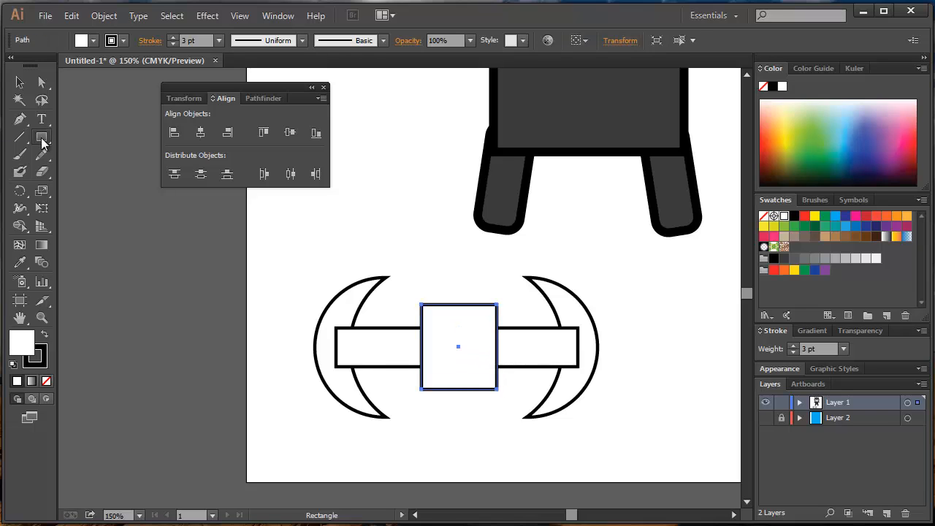
pyautogui.moveTo(42, 139); pyautogui.dragTo(91, 189)
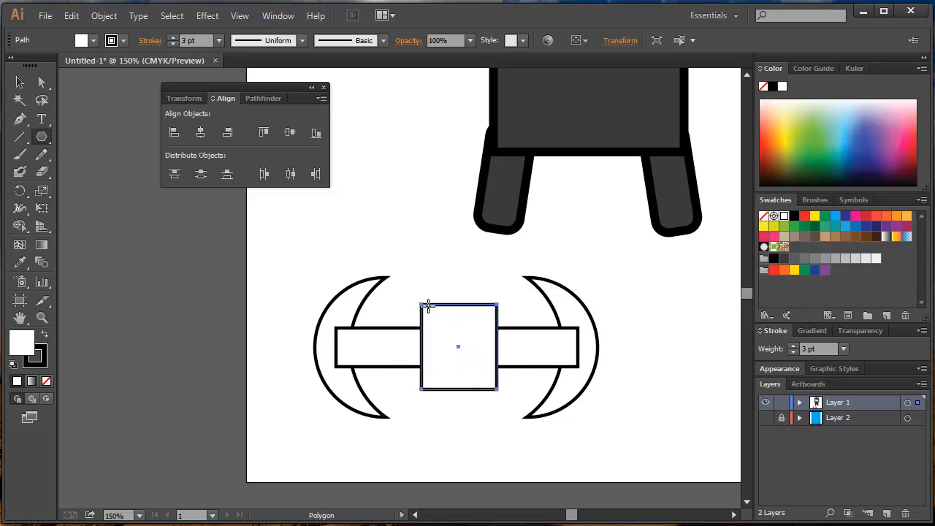
pyautogui.moveTo(418, 283)
pyautogui.mouseDown()
pyautogui.moveTo(437, 299)
pyautogui.moveTo(412, 282)
pyautogui.moveTo(436, 296)
pyautogui.moveTo(488, 299)
pyautogui.mouseUp()
pyautogui.press('v')
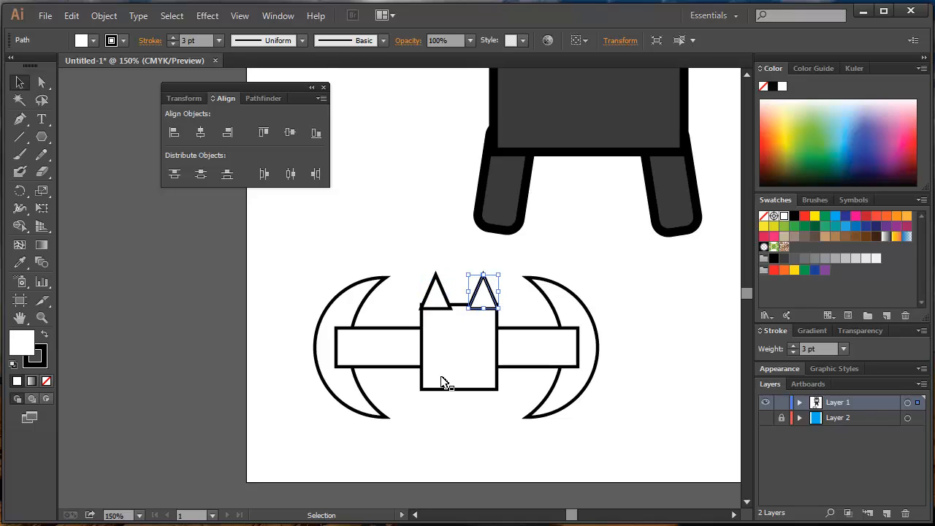
pyautogui.click(436, 398)
# Draw a downward-pointing triangle below the central square and resize and rotate it to match the square's lower edge.
pyautogui.click(44, 137)
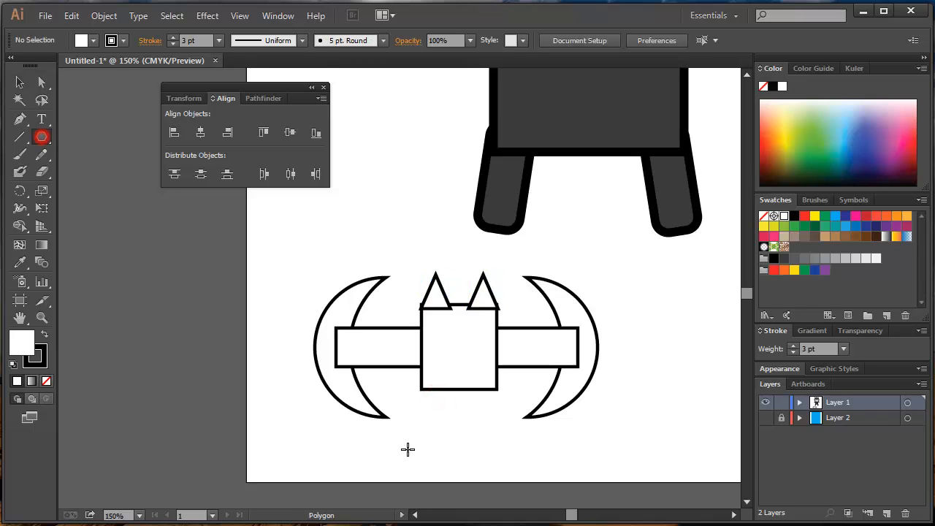
pyautogui.moveTo(454, 415); pyautogui.dragTo(502, 388)
pyautogui.press('v')
pyautogui.moveTo(410, 388); pyautogui.dragTo(422, 384)
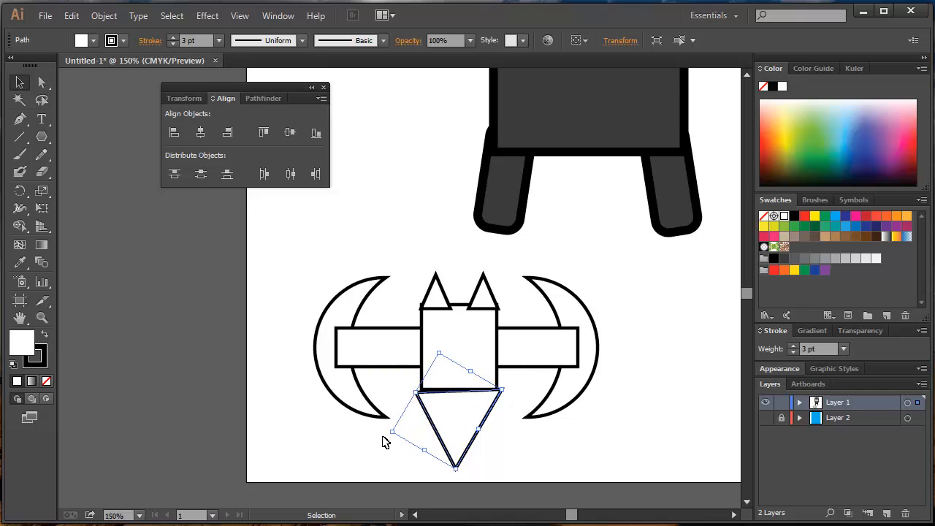
pyautogui.moveTo(391, 433); pyautogui.dragTo(397, 442)
pyautogui.moveTo(463, 463); pyautogui.dragTo(464, 447)
pyautogui.moveTo(471, 393); pyautogui.dragTo(497, 388)
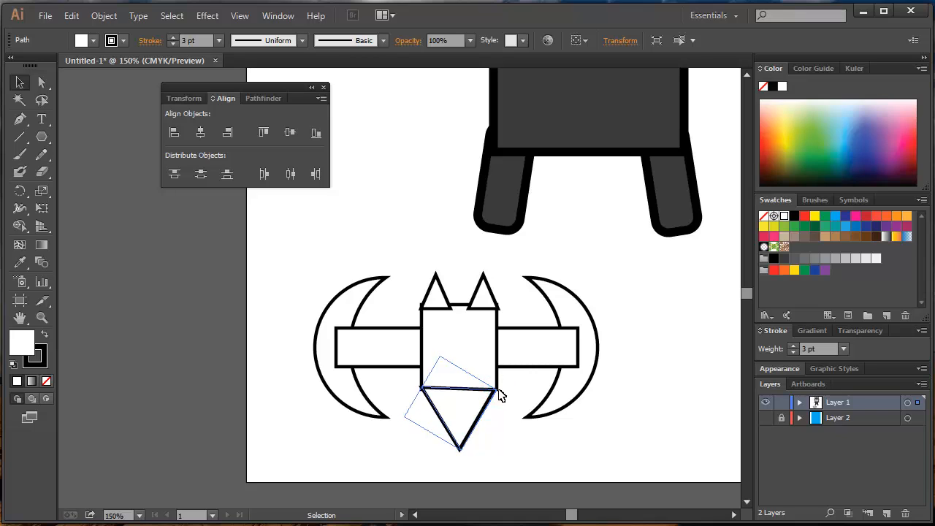
# Move the two ear triangles closer together so they sit flush on the square's upper edge.
pyautogui.click(513, 388)
pyautogui.moveTo(428, 302); pyautogui.dragTo(478, 296)
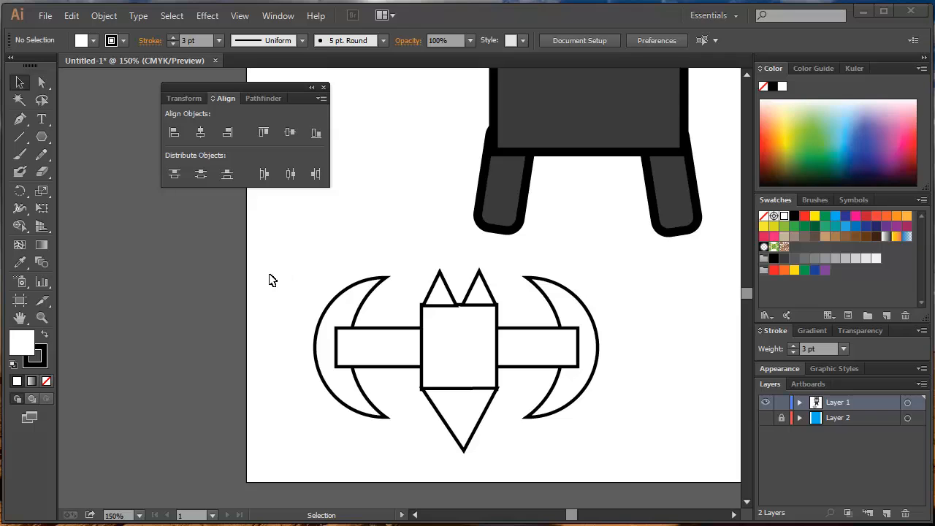
pyautogui.click(272, 281)
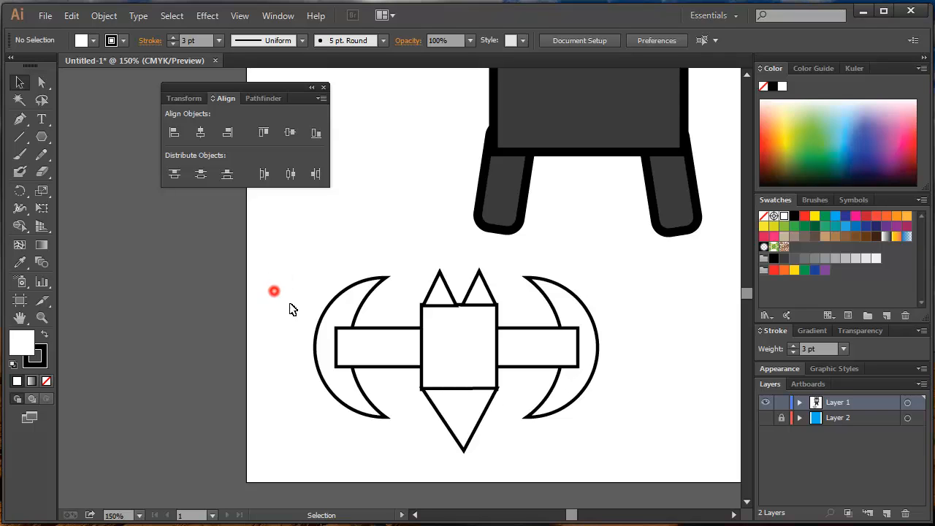
# Select all the bat shapes, merge them with Unite and fill the result with black.
pyautogui.moveTo(278, 281); pyautogui.dragTo(657, 469)
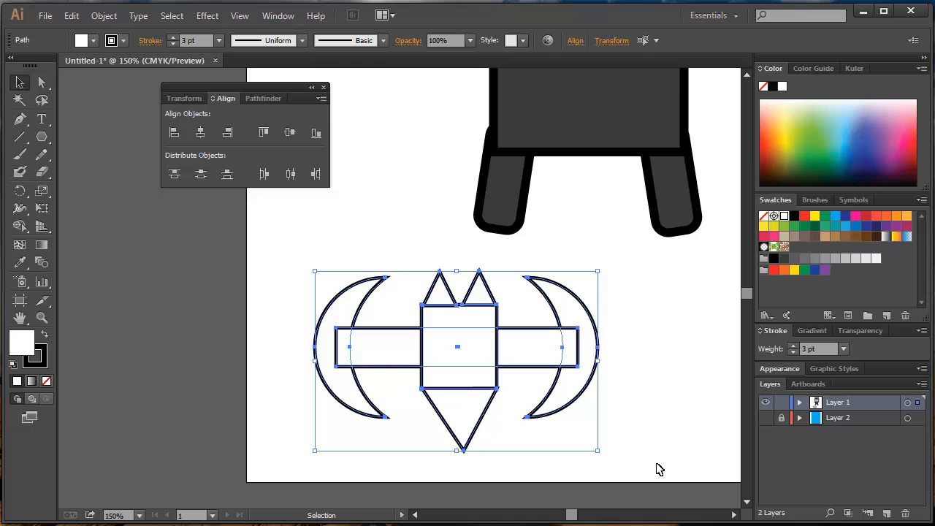
pyautogui.moveTo(681, 334); pyautogui.dragTo(300, 374)
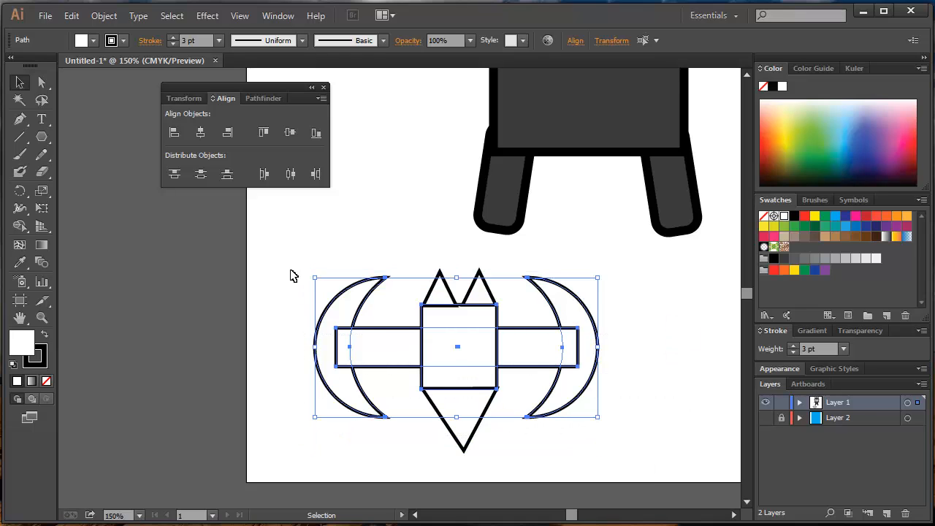
pyautogui.moveTo(291, 269); pyautogui.dragTo(678, 474)
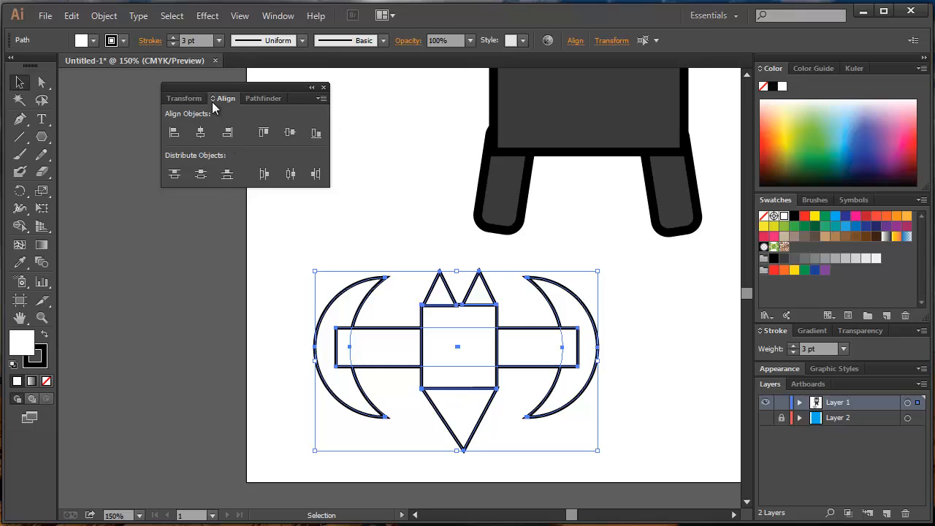
pyautogui.click(257, 100)
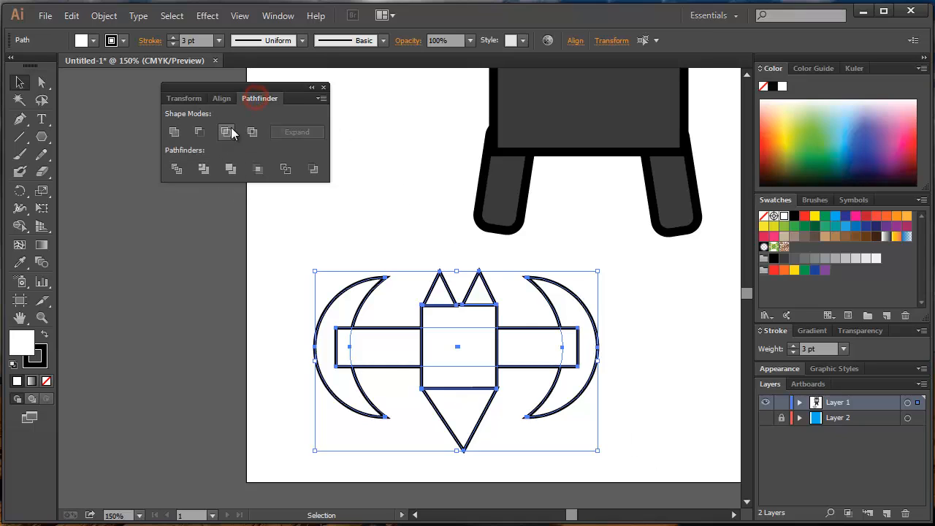
pyautogui.click(173, 132)
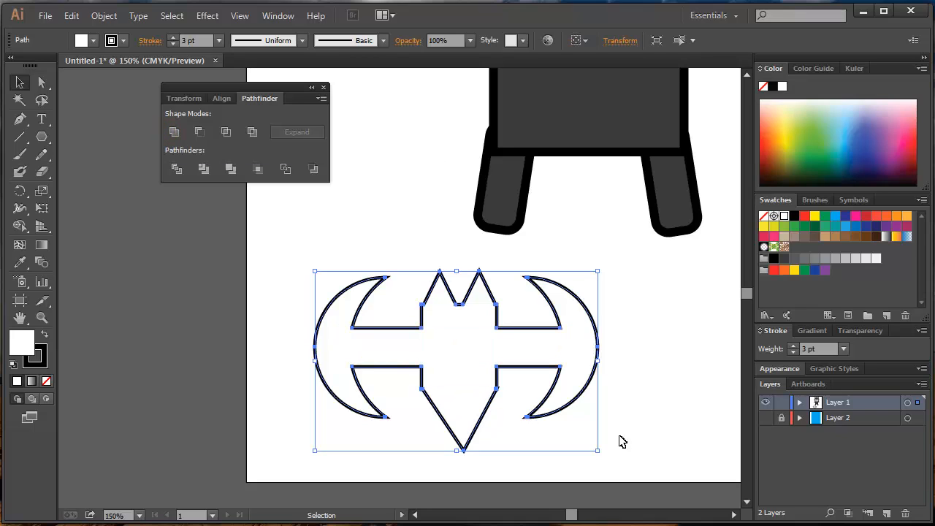
pyautogui.click(774, 259)
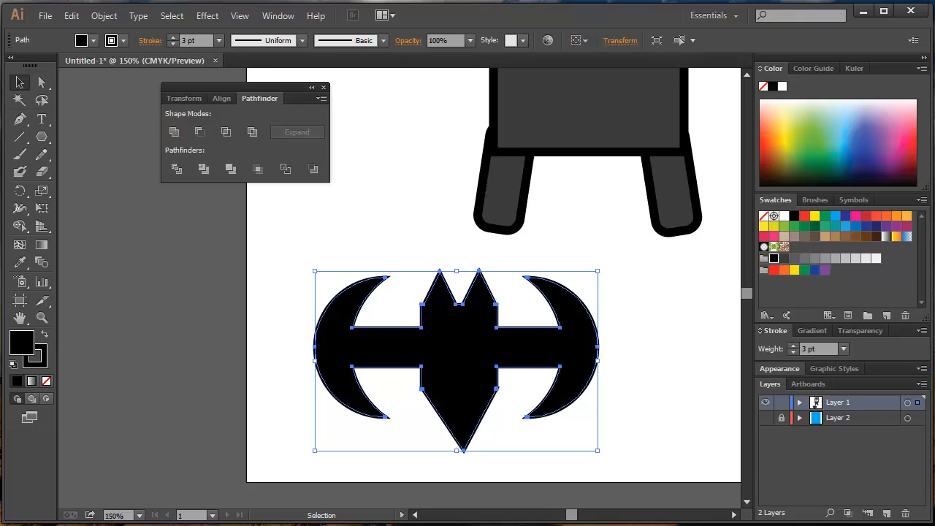
# Move the bat's lowest anchor point upward with Direct Selection to shorten its tail.
pyautogui.click(19, 99)
pyautogui.click(234, 265)
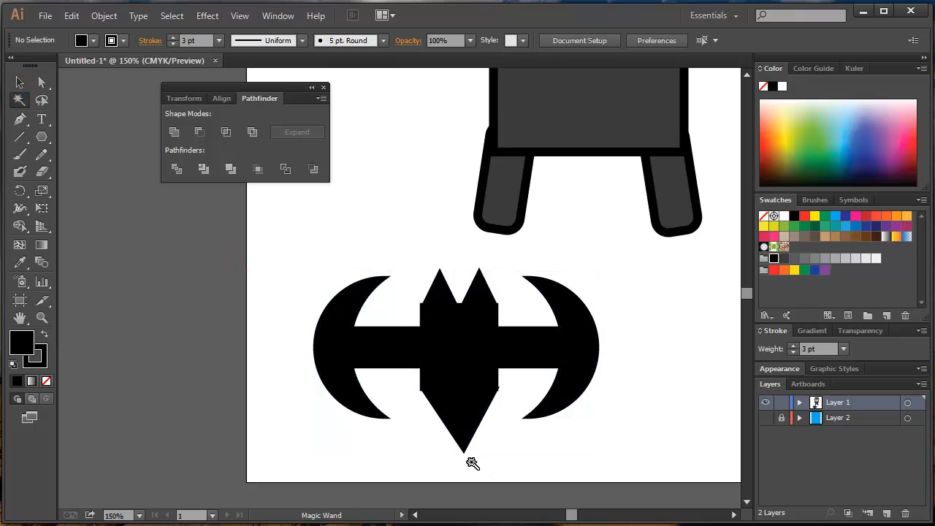
pyautogui.press('a')
pyautogui.moveTo(463, 451); pyautogui.dragTo(460, 425)
pyautogui.click(500, 390)
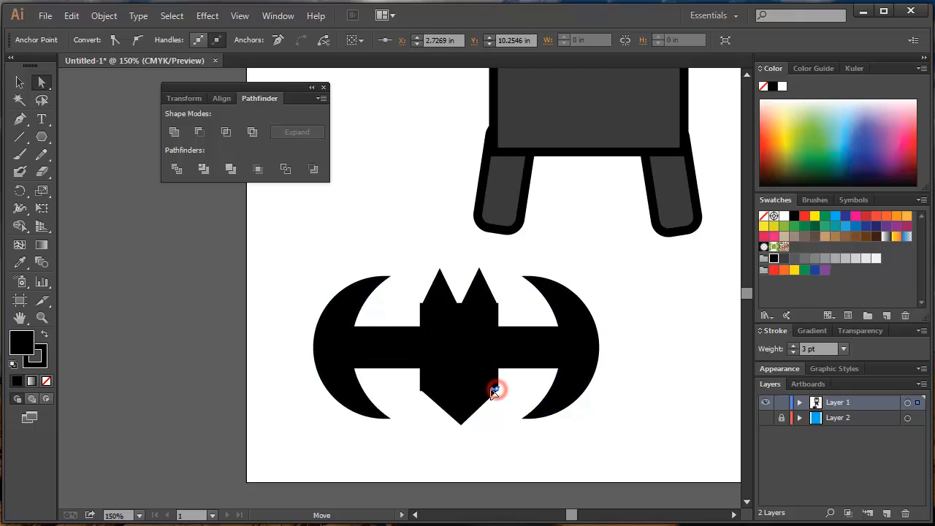
pyautogui.click(267, 259)
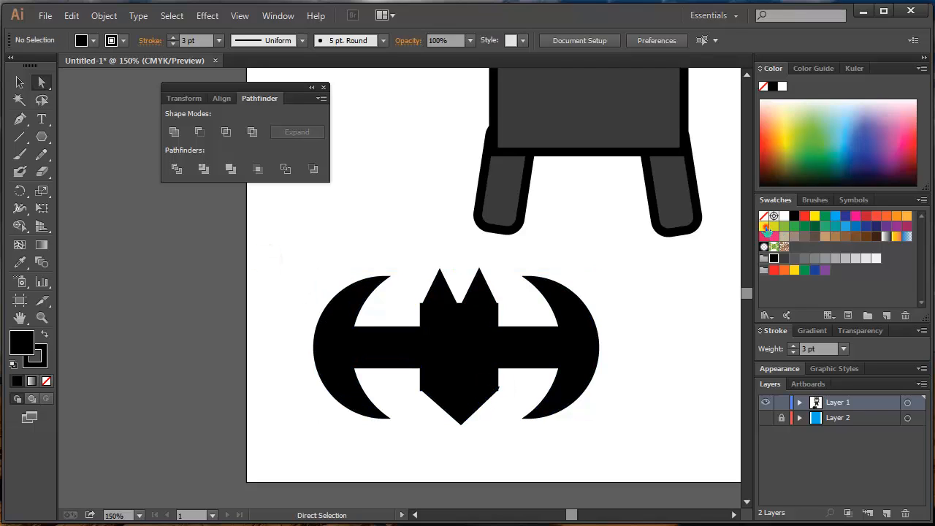
# Draw a wide yellow ellipse with a black stroke around the bat and send it behind the bat.
pyautogui.click(764, 225)
pyautogui.moveTo(42, 137); pyautogui.dragTo(101, 171)
pyautogui.moveTo(291, 267)
pyautogui.mouseDown()
pyautogui.moveTo(536, 382)
pyautogui.moveTo(644, 452)
pyautogui.mouseUp()
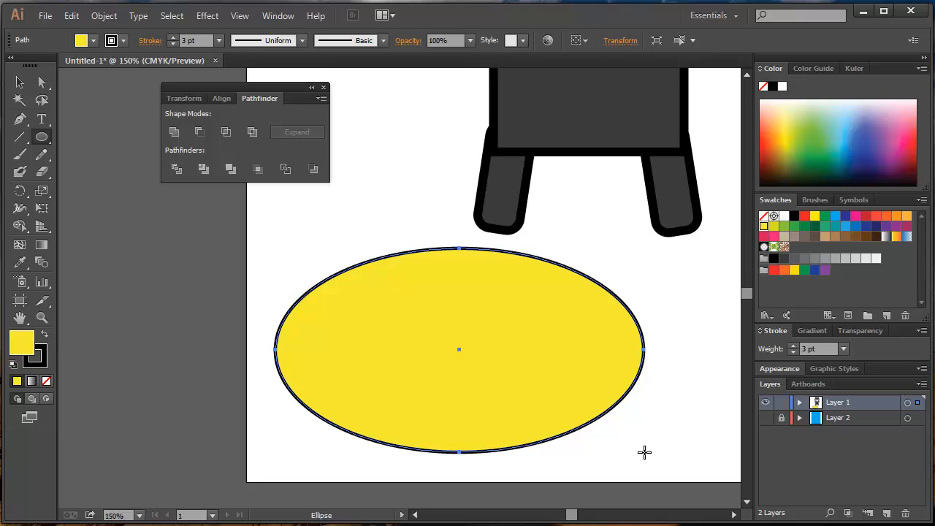
pyautogui.press('ctrl')
pyautogui.hotkey('ctrl', 'shift', '[')
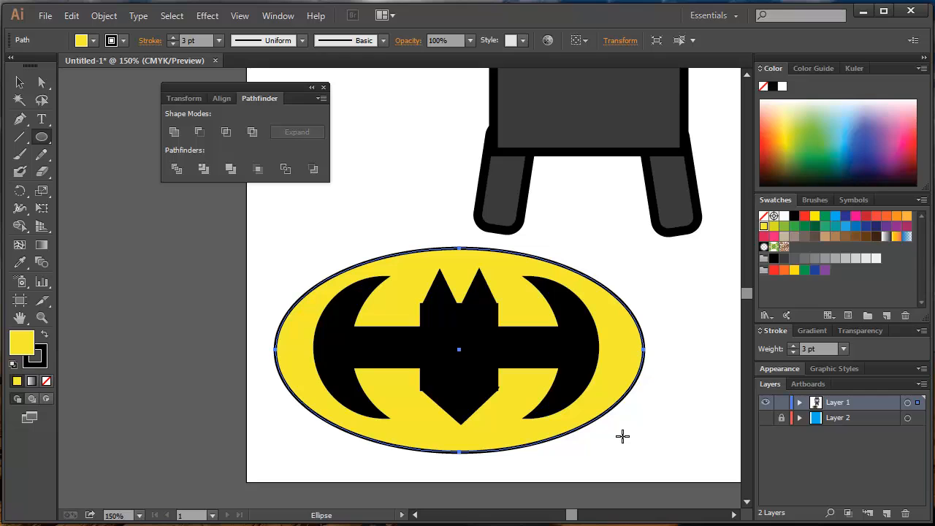
# Select the black bat and the yellow ellipse together and group them.
pyautogui.click(19, 82)
pyautogui.click(244, 317)
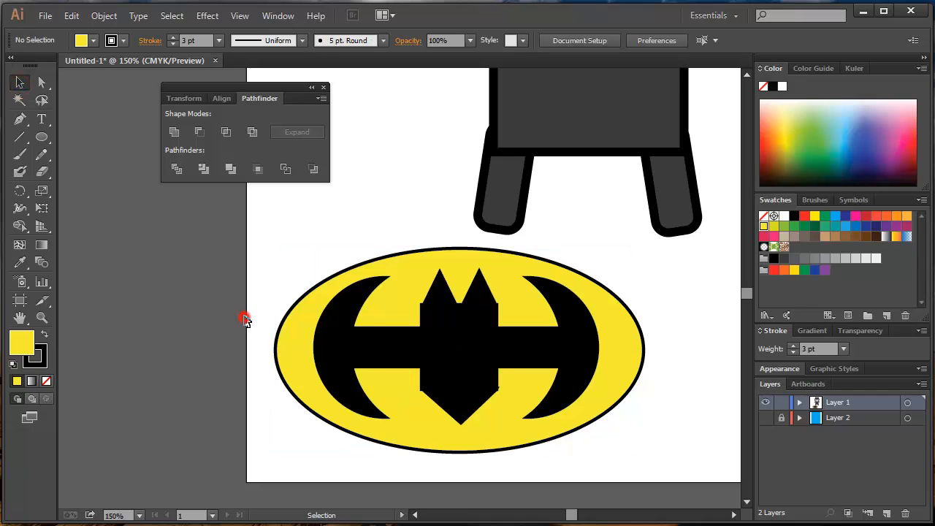
pyautogui.click(414, 330)
pyautogui.click(401, 296)
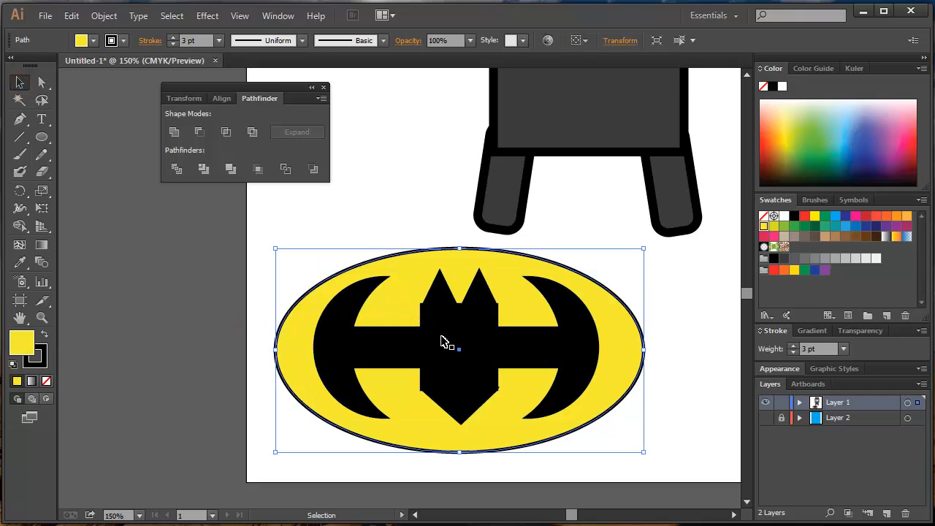
pyautogui.click(443, 340)
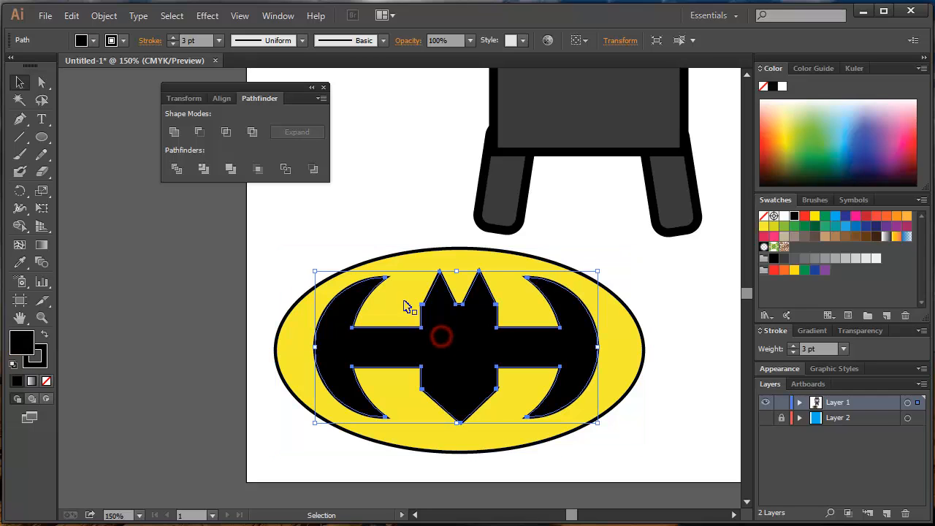
pyautogui.keyDown('shift'); pyautogui.click(404, 304); pyautogui.keyUp('shift')
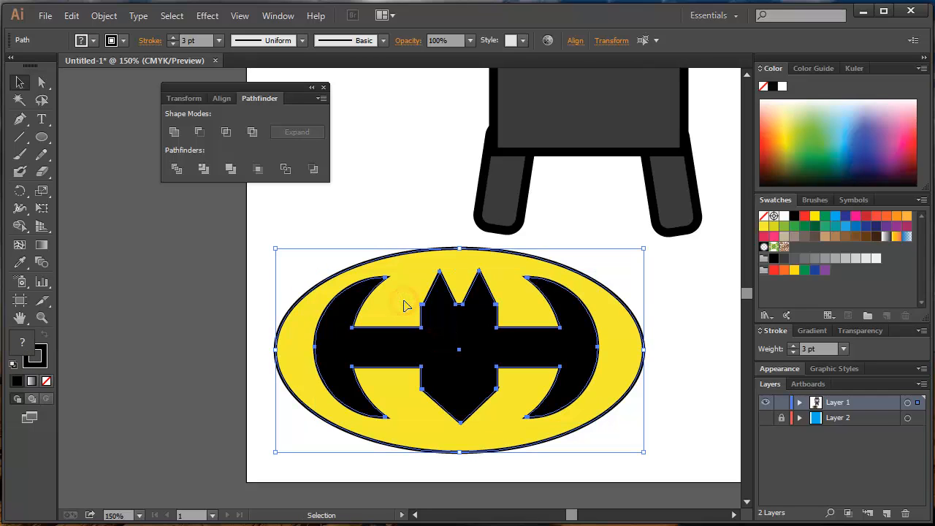
pyautogui.press('a')
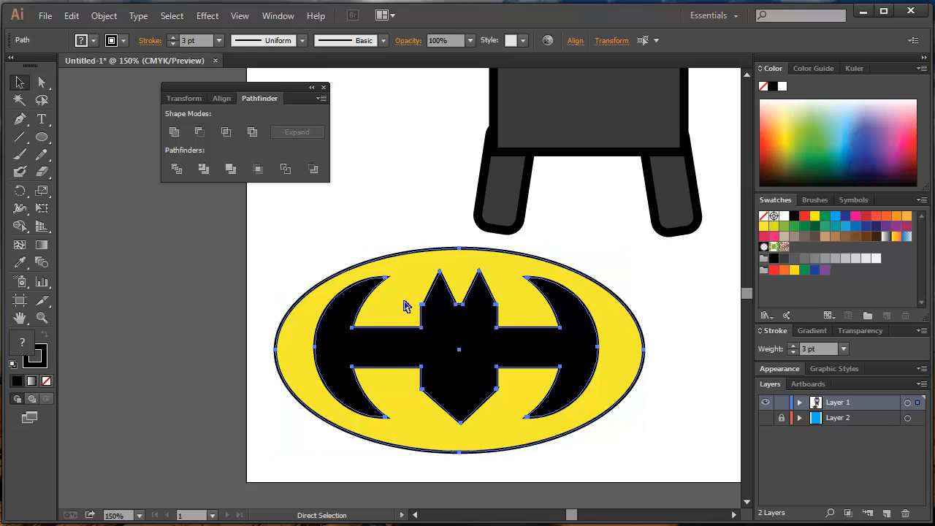
pyautogui.press('v')
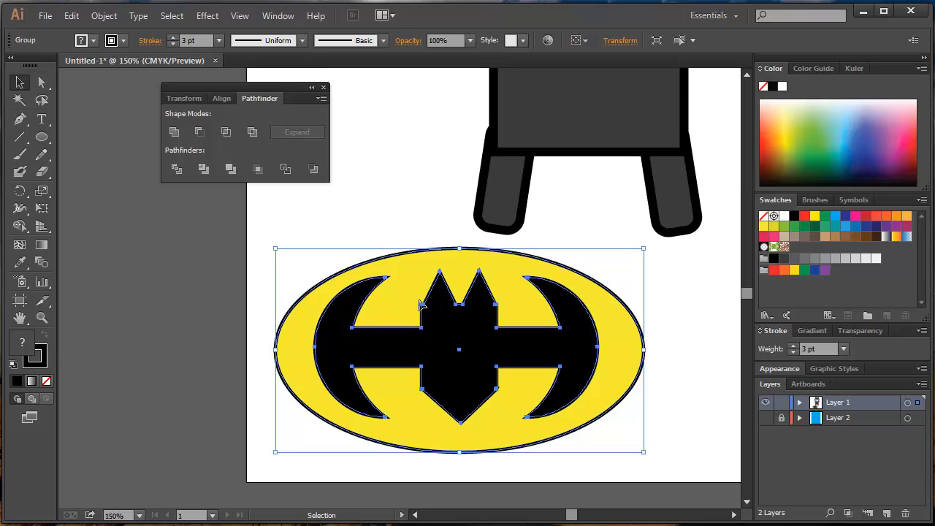
# Try moving the grouped emblem as one object and look up the Group and Ungroup commands.
pyautogui.click(292, 246)
pyautogui.click(339, 307)
pyautogui.moveTo(447, 386); pyautogui.dragTo(463, 369)
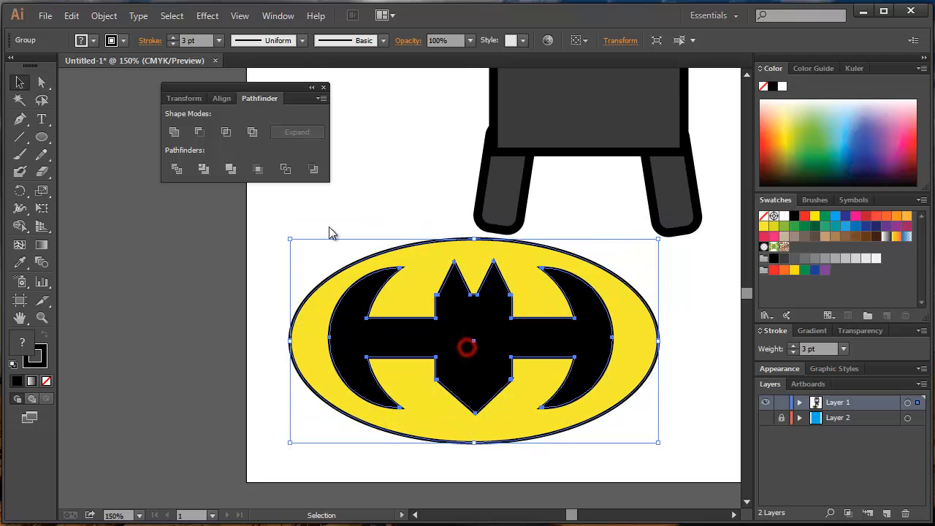
pyautogui.click(106, 16)
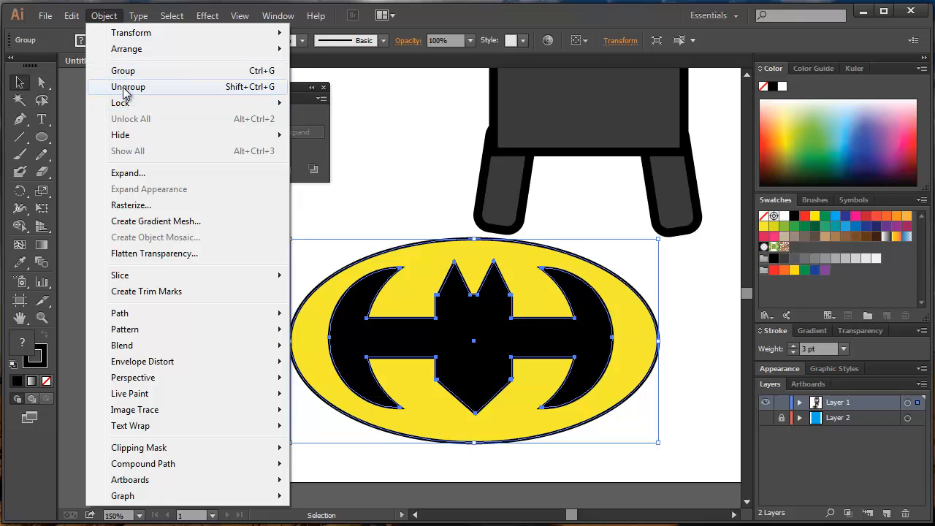
pyautogui.click(109, 18)
# Scale the grouped emblem down and place it centred on the upper part of the character's torso.
pyautogui.press('space')
pyautogui.moveTo(510, 376); pyautogui.dragTo(432, 355)
pyautogui.press('space')
pyautogui.moveTo(622, 251); pyautogui.dragTo(387, 379)
pyautogui.moveTo(327, 420); pyautogui.dragTo(484, 202)
pyautogui.click(677, 267)
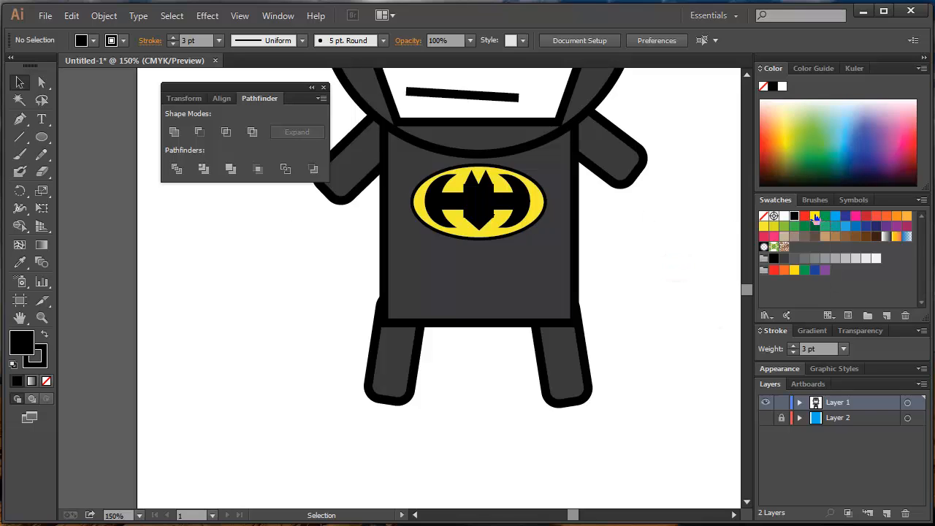
# Draw a yellow belt rectangle across the full width of the torso below the emblem.
pyautogui.click(815, 216)
pyautogui.moveTo(42, 137); pyautogui.dragTo(110, 137)
pyautogui.moveTo(382, 247); pyautogui.dragTo(574, 290)
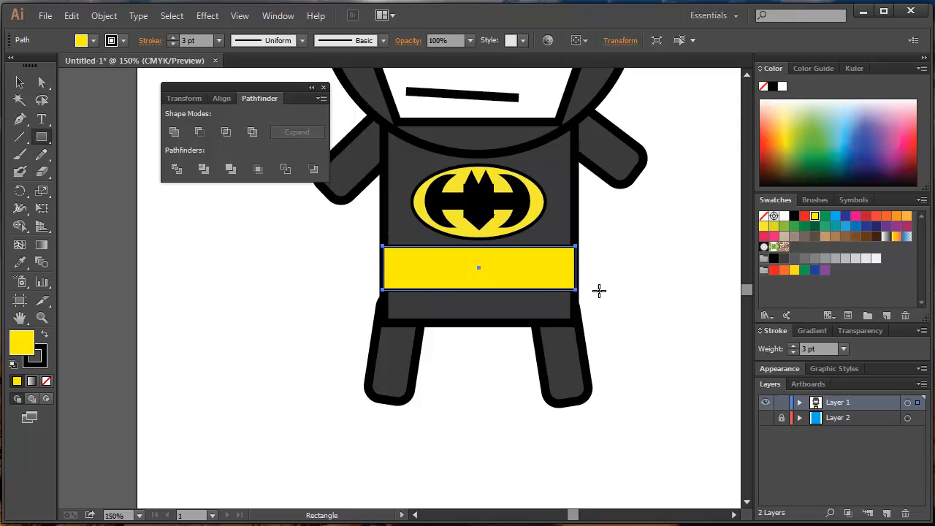
pyautogui.click(651, 291)
pyautogui.scroll(5, 651, 288)
pyautogui.scroll(-1, 435, 362)
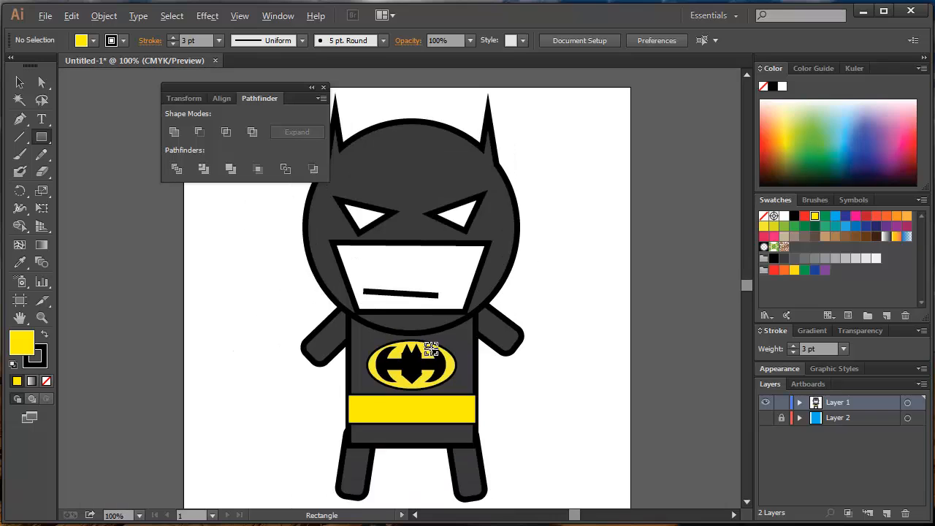
pyautogui.scroll(-1, 424, 358)
pyautogui.moveTo(412, 374); pyautogui.dragTo(461, 332)
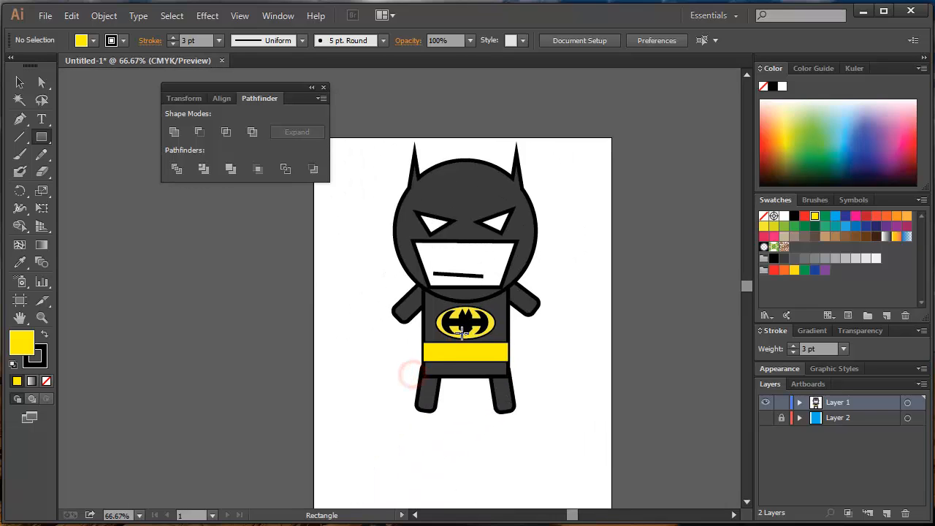